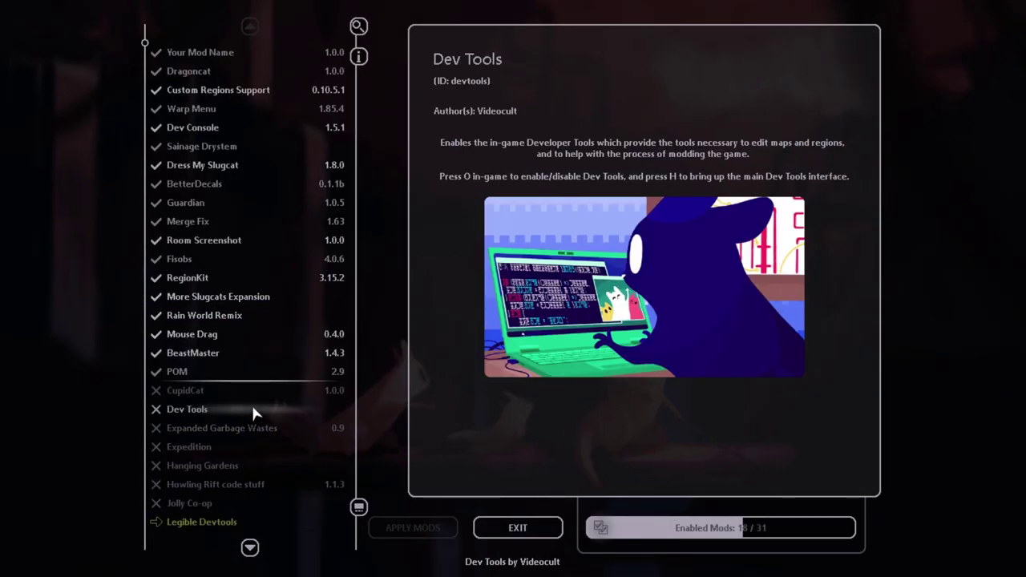
Step: Enable the Dev Tools and Legible Devtools mods, apply them and continue to relaunch the game
left_click(158, 412)
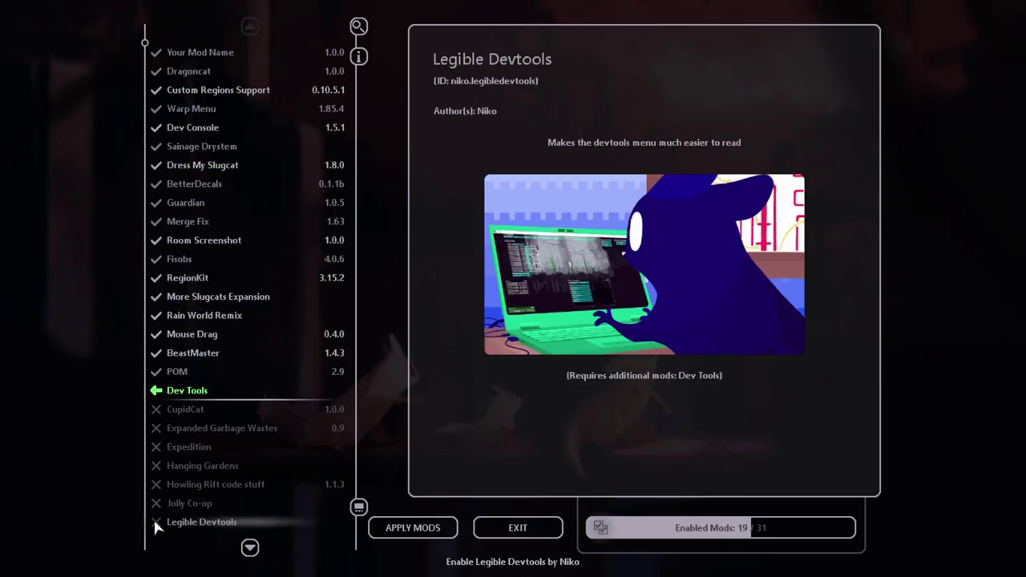
left_click(157, 521)
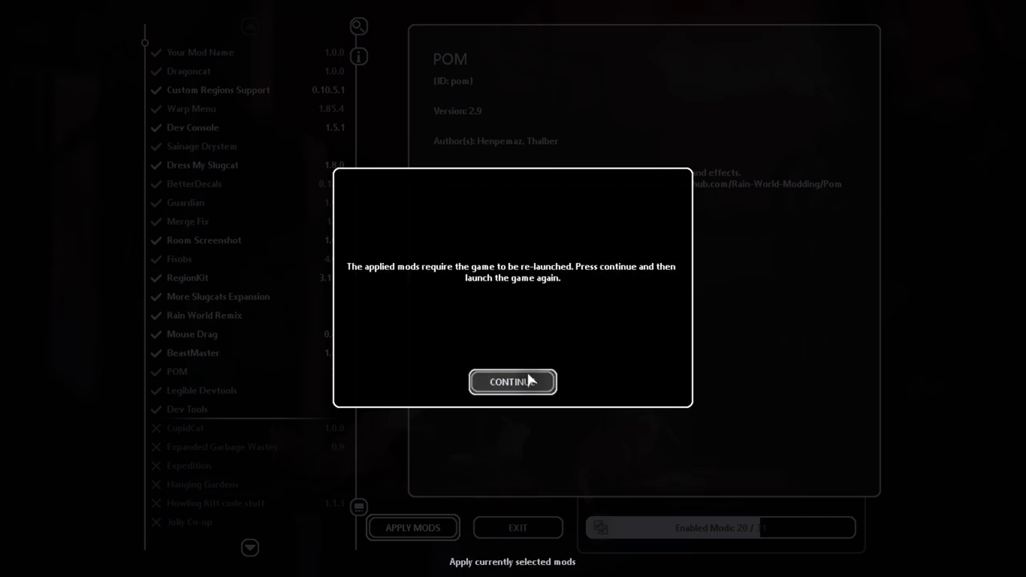
left_click(523, 383)
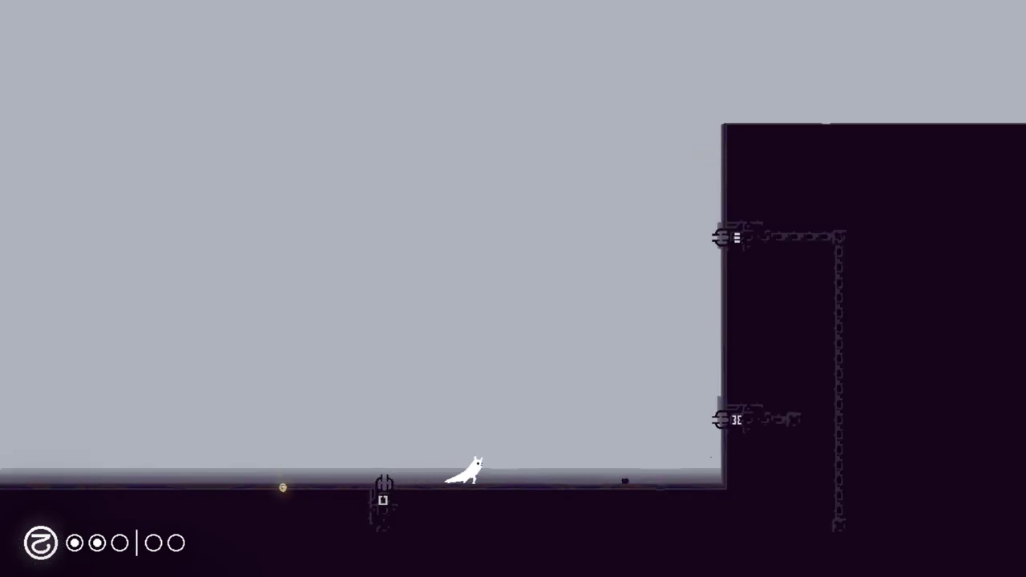
Step: Move the slugcat through to the overgrown room and climb onto the hanging pole
key("Right")
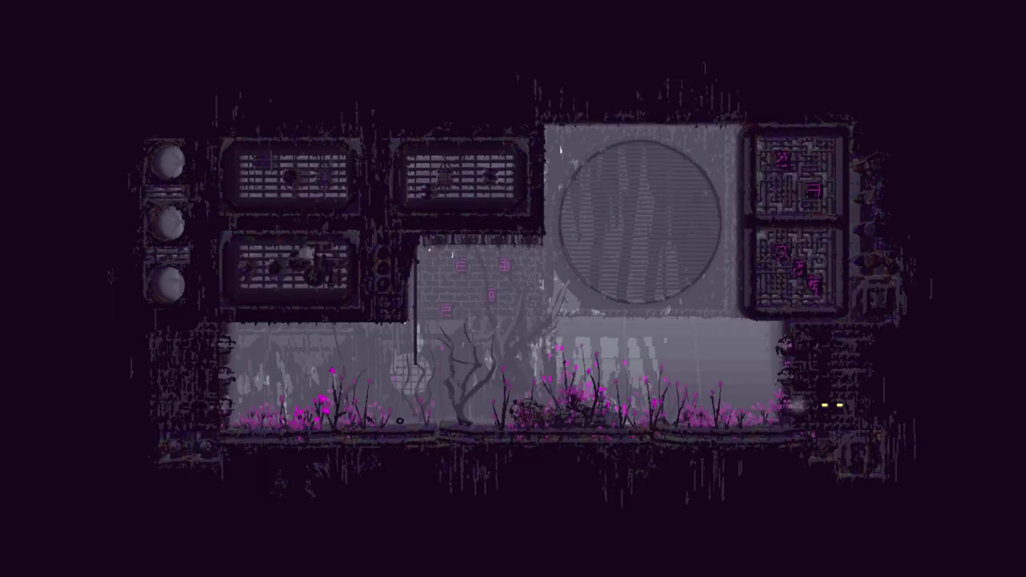
key("Left")
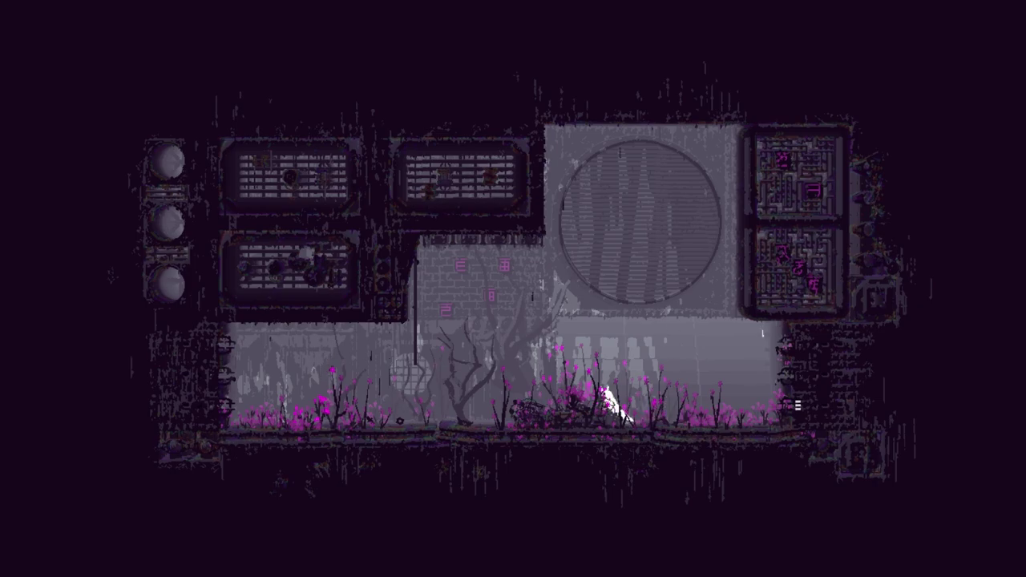
key("Left")
key("Up")
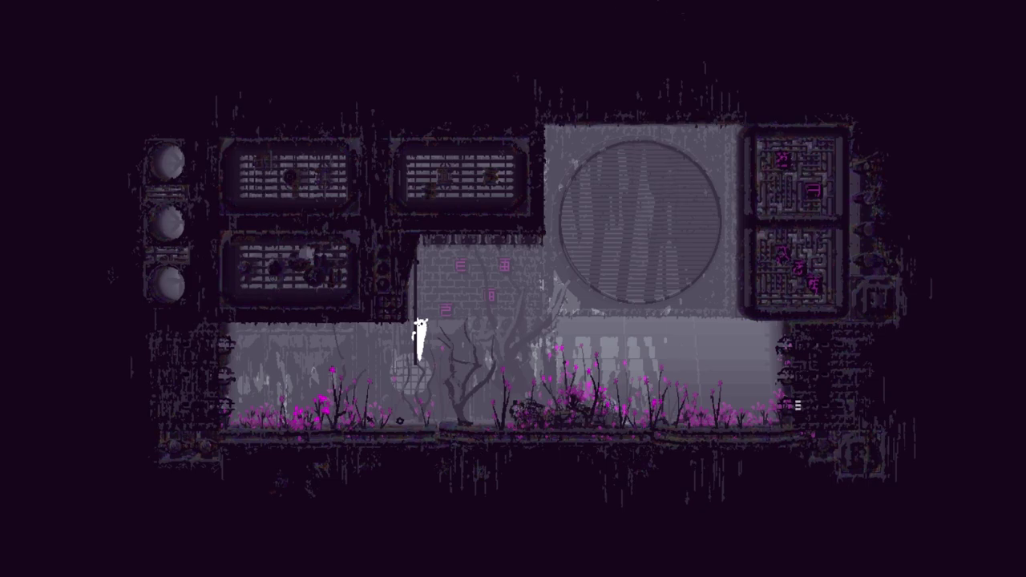
Step: Activate the dev tools, teleport the slugcat higher on the pole and open the main developer interface
key("o")
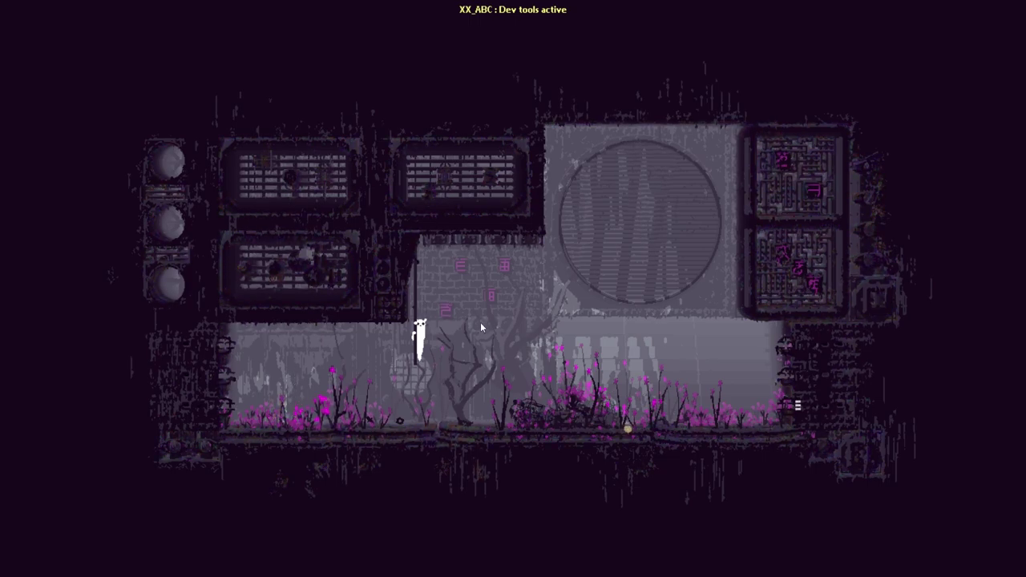
key("v")
key("v")
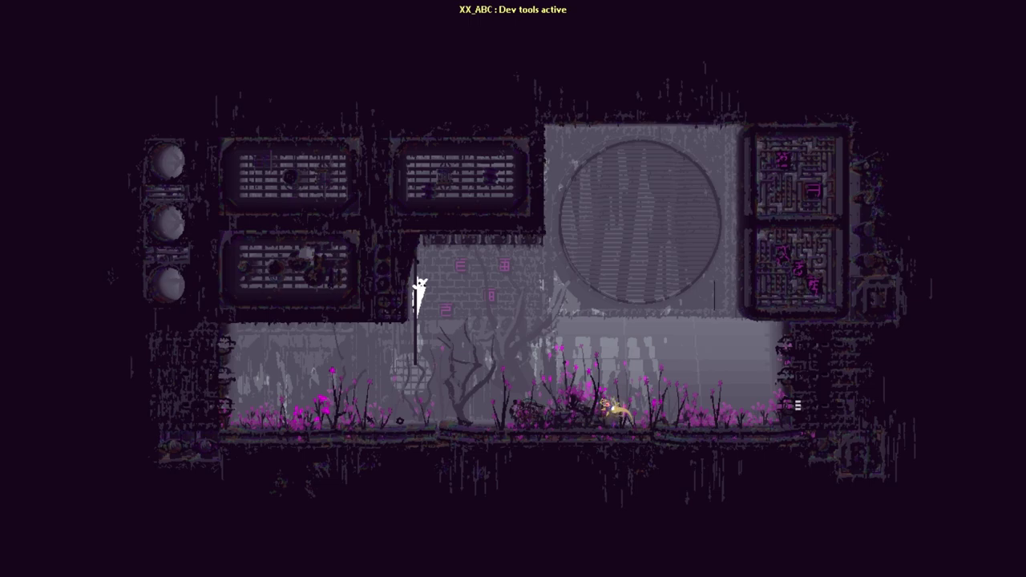
key("h")
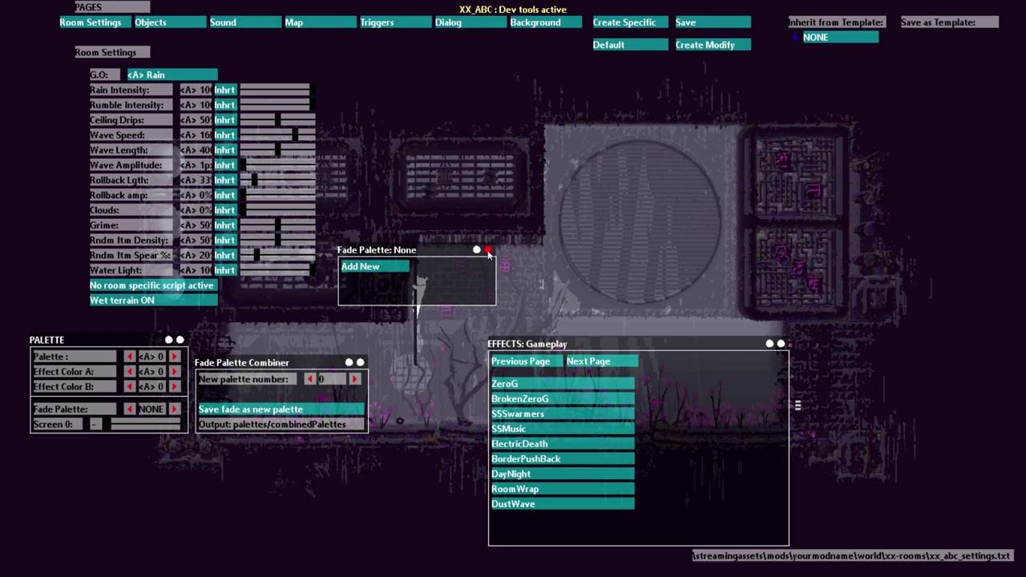
Step: Collapse the Fade Palette panel and clear the floating panels off the room view
left_click_drag(488, 254, 492, 258)
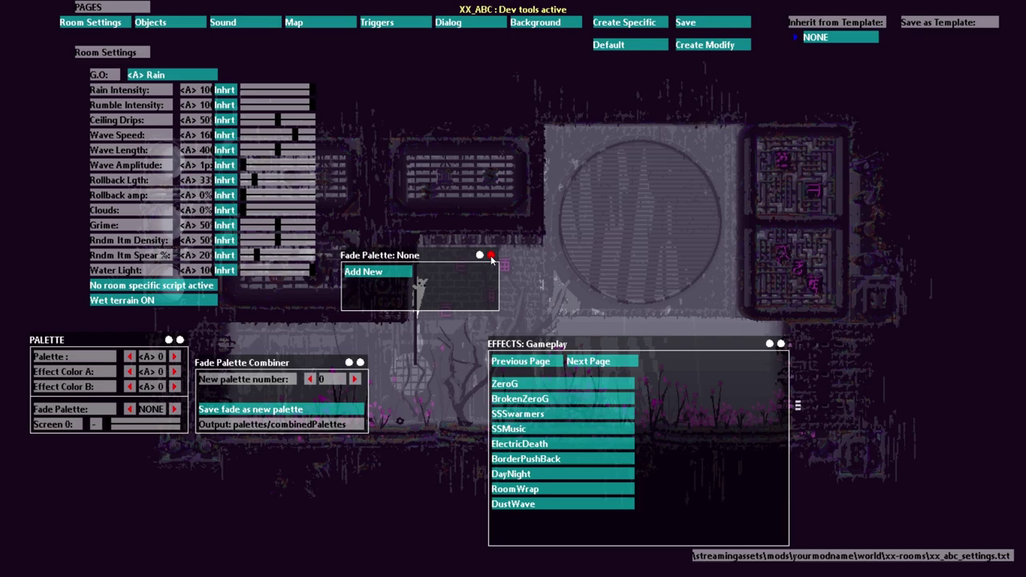
left_click(480, 256)
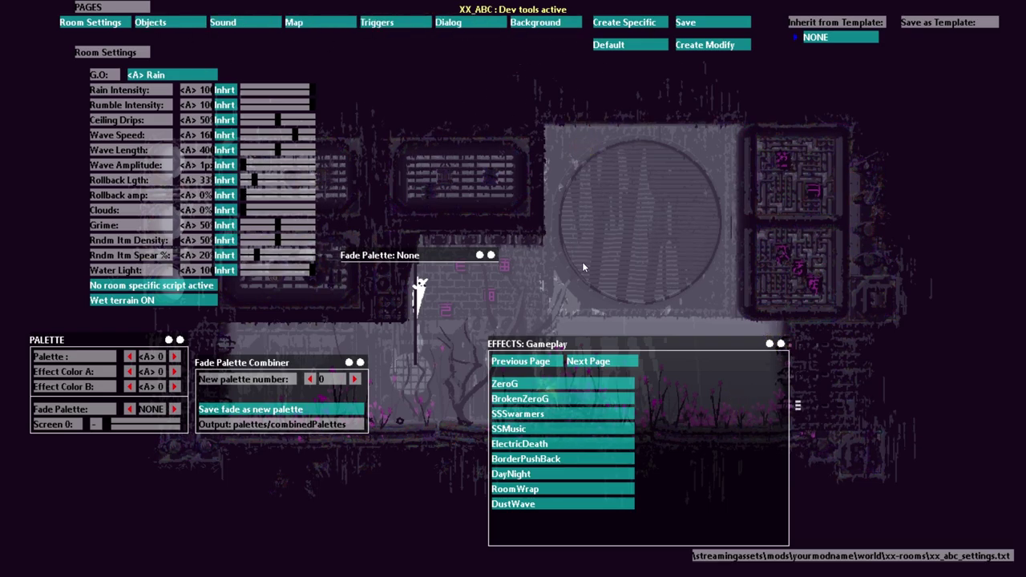
key("h")
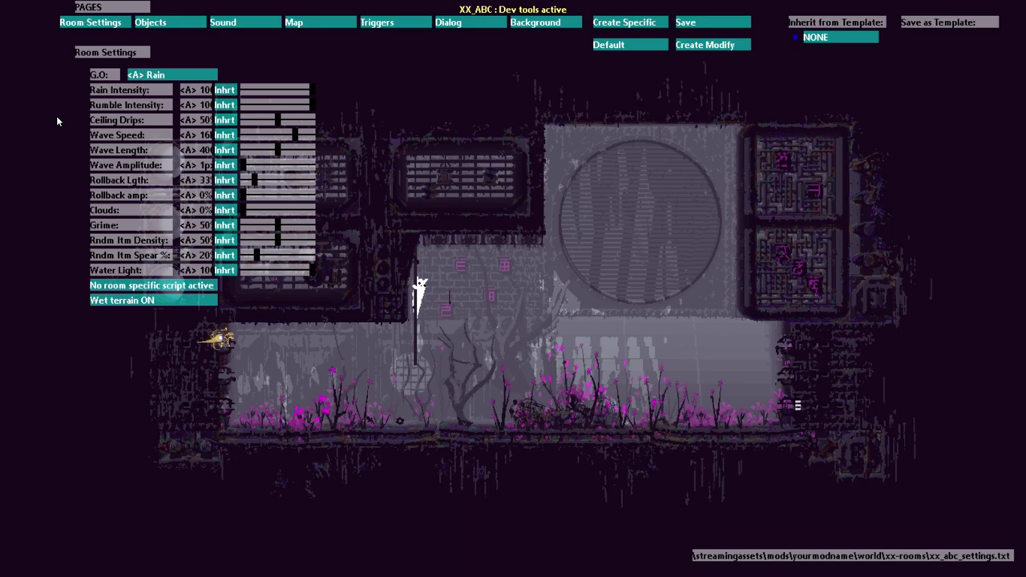
Step: Cycle the room's G.O. type through Rain, Flood, FloodAndRain, None and AerieBlizzard, back to the inherited Rain
left_click(176, 75)
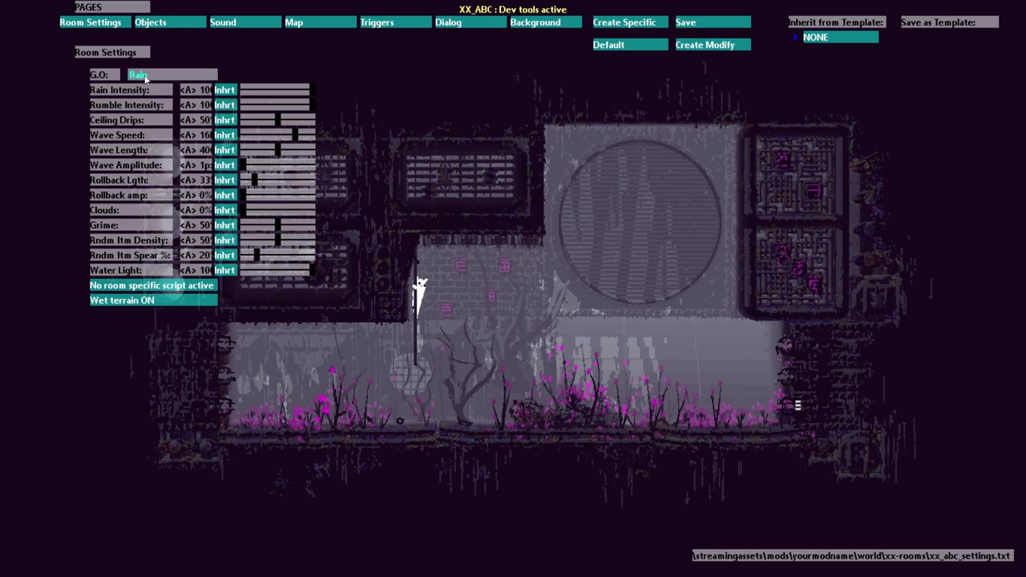
left_click(160, 77)
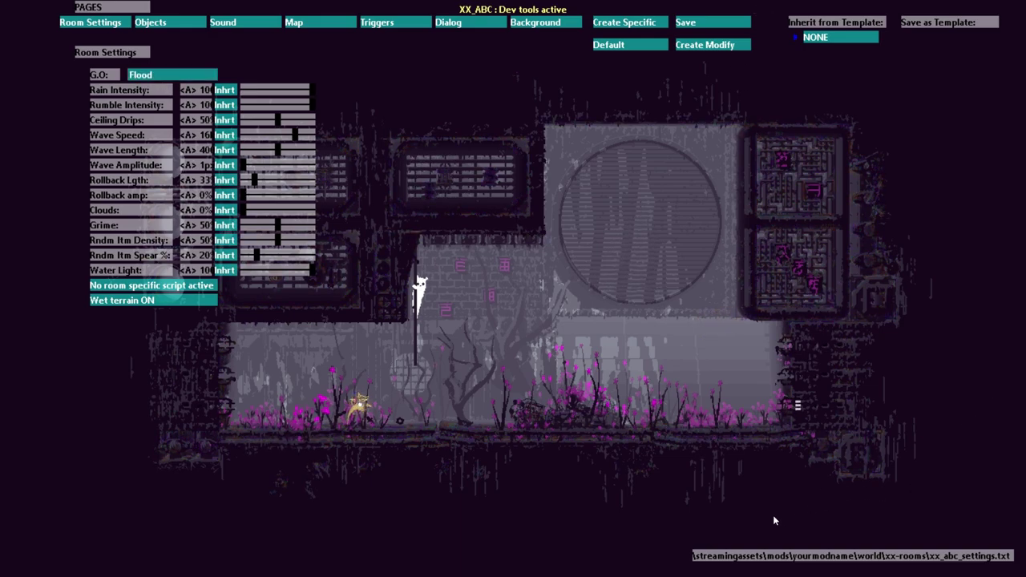
left_click(161, 78)
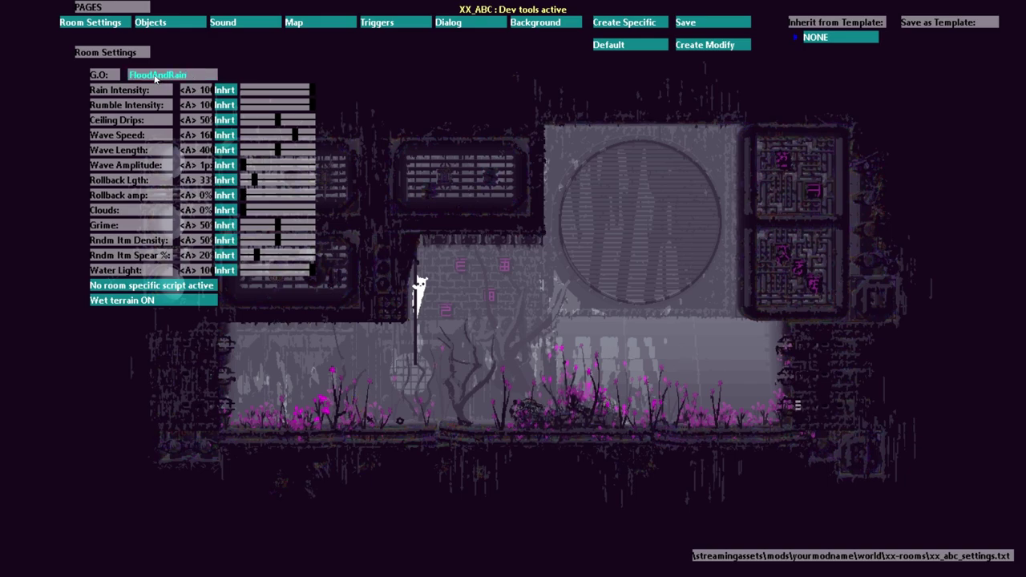
left_click(141, 78)
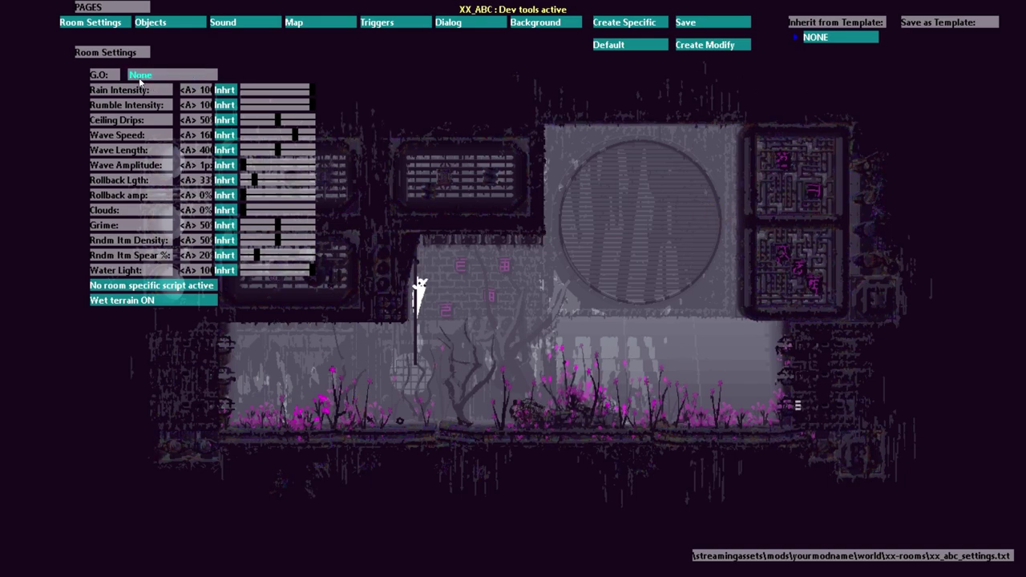
left_click(157, 78)
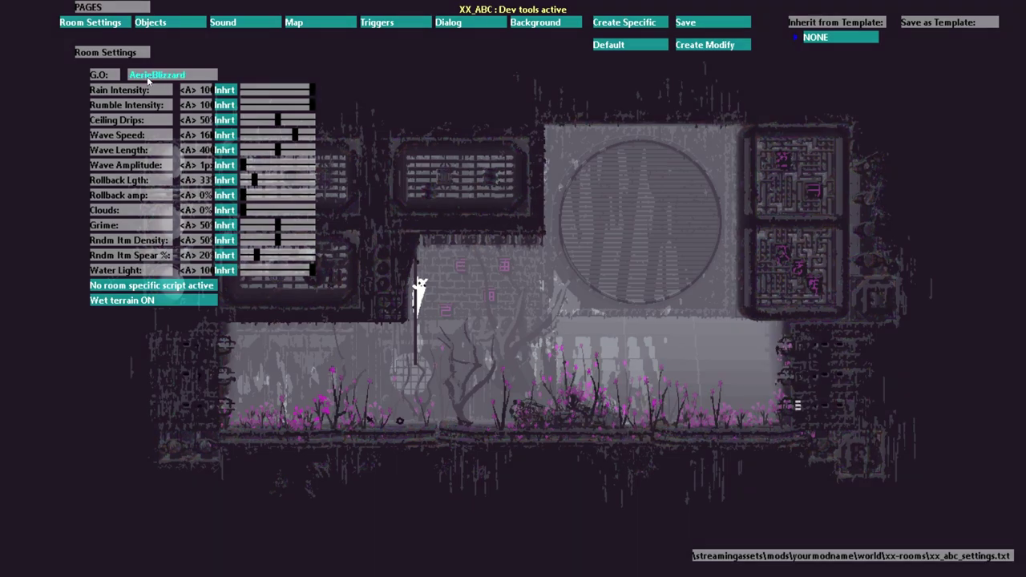
left_click(167, 77)
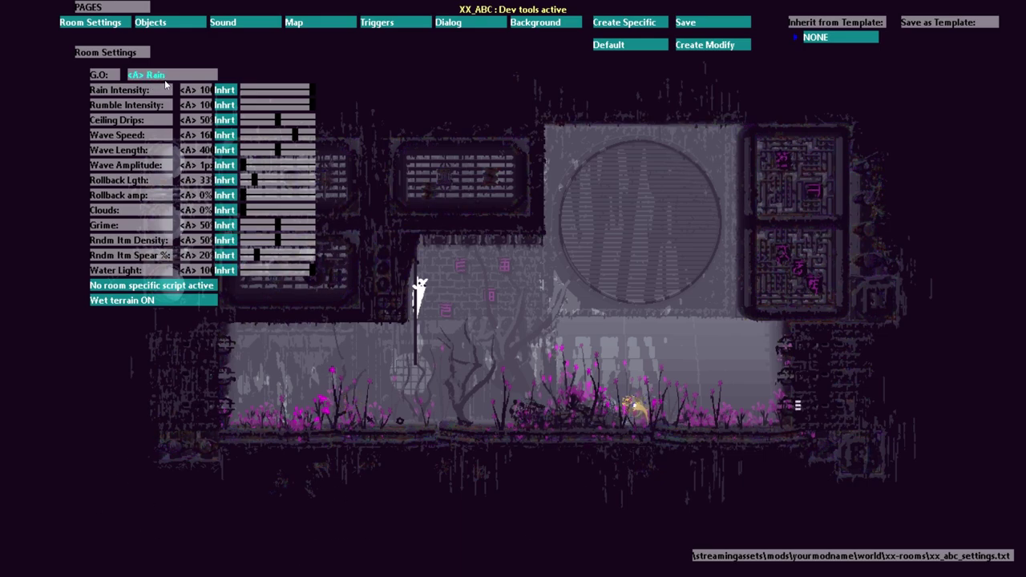
left_click(166, 78)
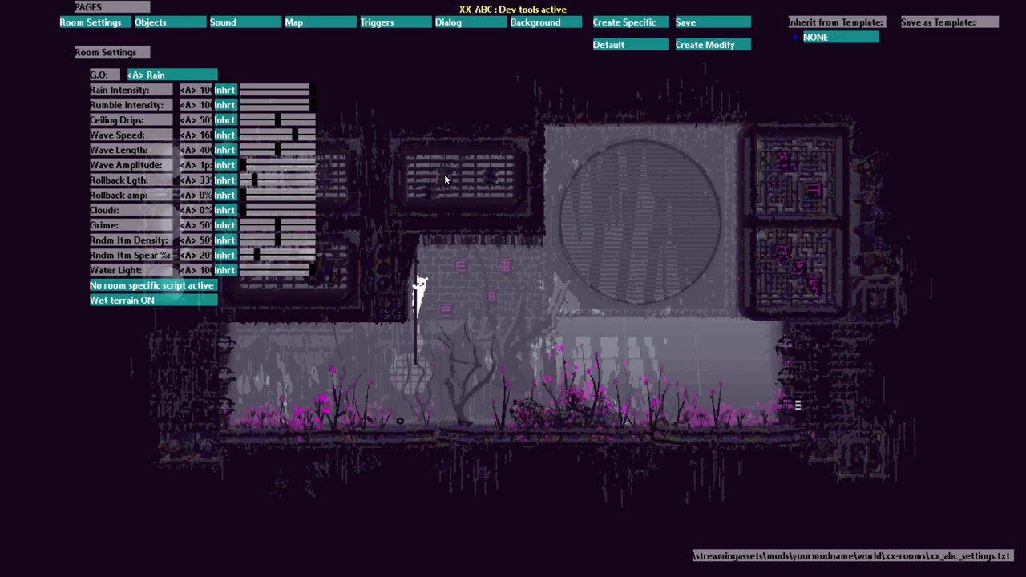
Step: Try Ceiling Drips at 100%, and reset it to the inherited value
left_click_drag(279, 120, 337, 122)
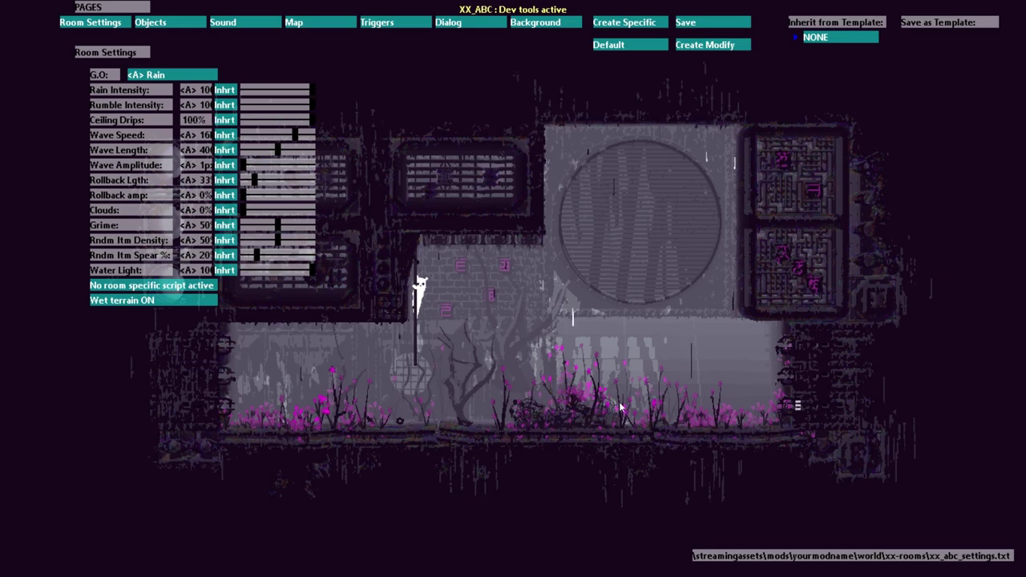
left_click(138, 122)
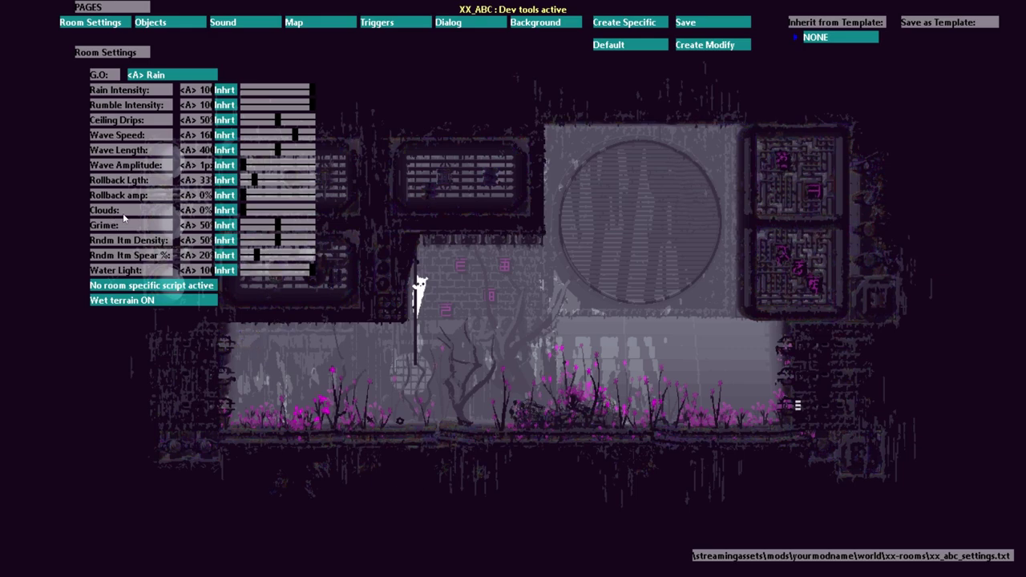
Step: Teleport the slugcat to the upper vent grille and back to the pole
key("v")
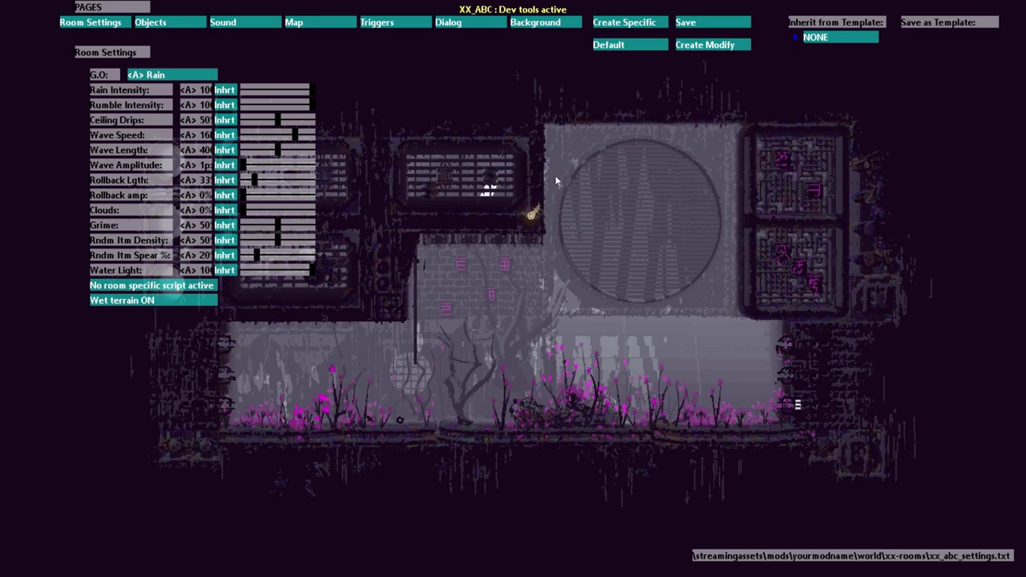
key("v")
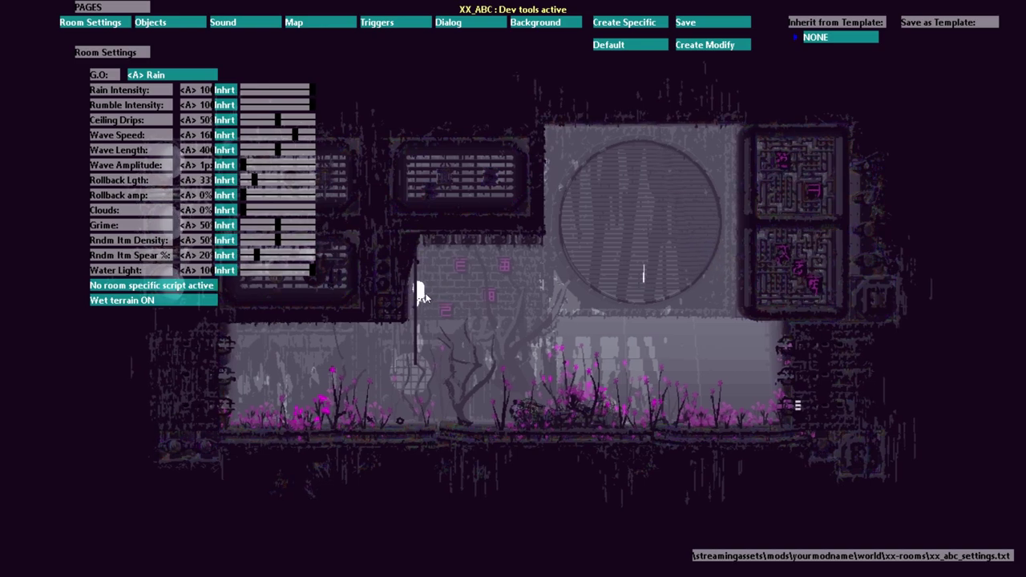
key("v")
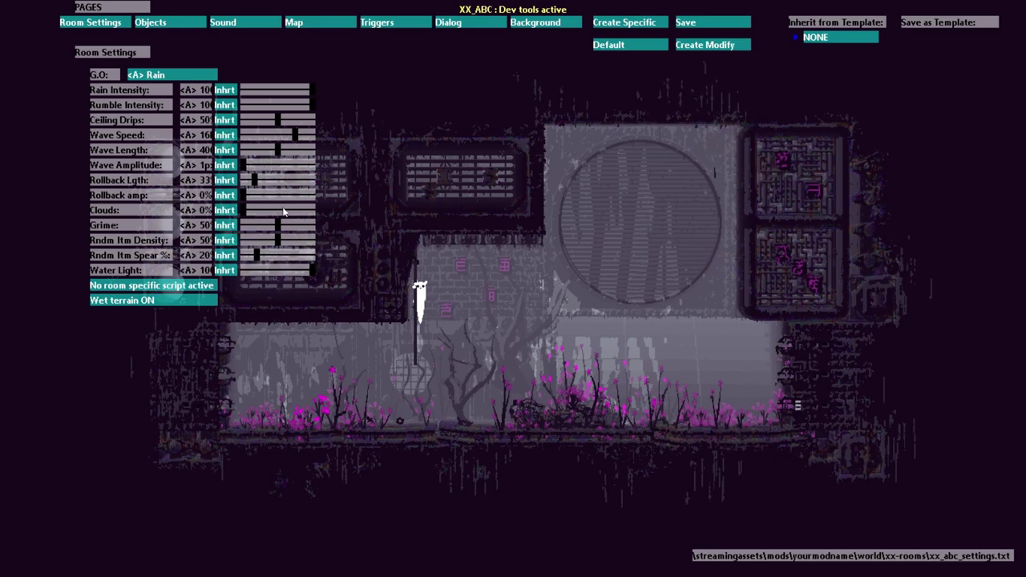
Step: Try the room's Clouds at 56%, 20%, 48% and 100%, and reset it to the inherited value
left_click_drag(248, 213, 285, 213)
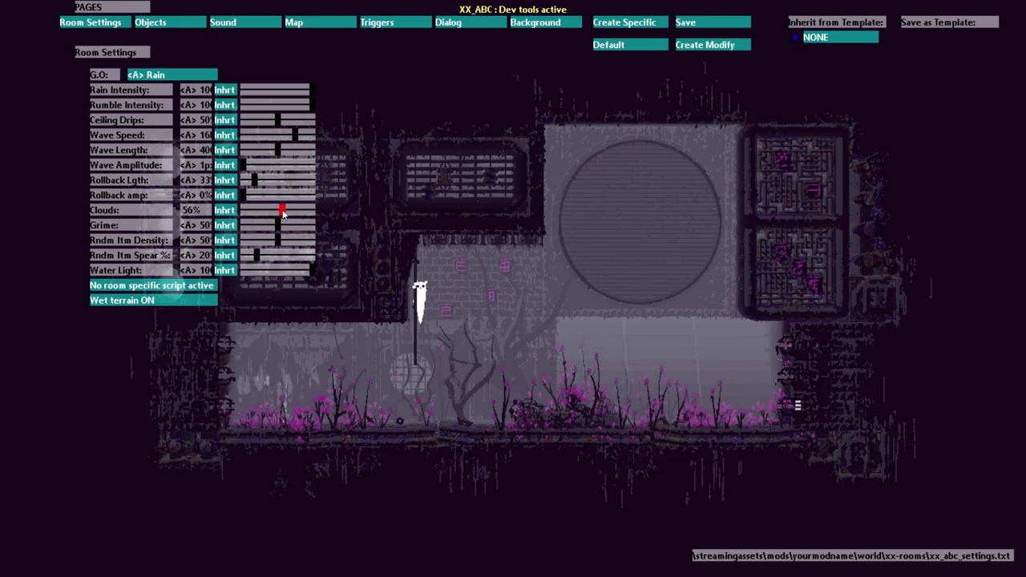
left_click_drag(282, 212, 257, 213)
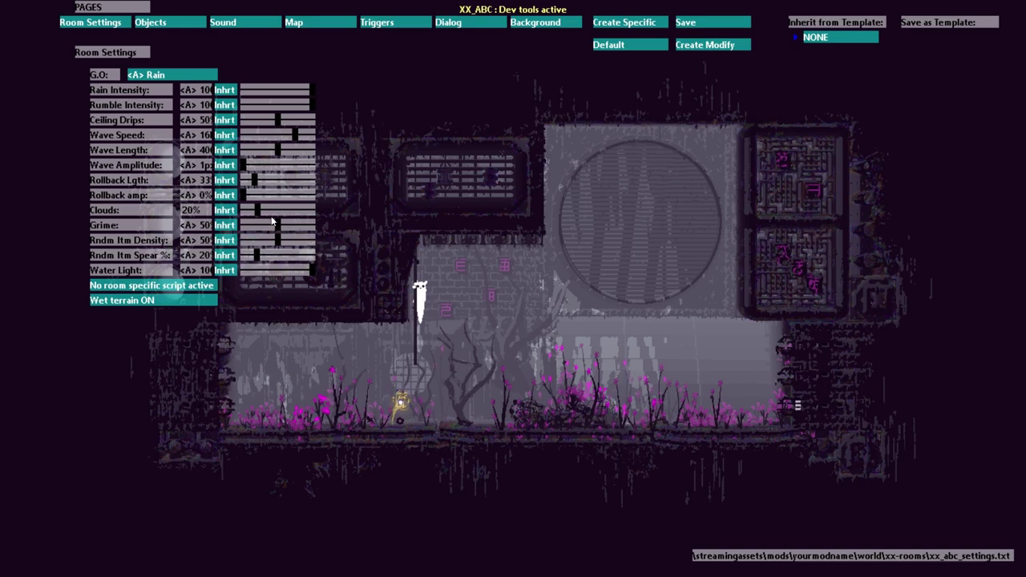
left_click_drag(256, 210, 278, 210)
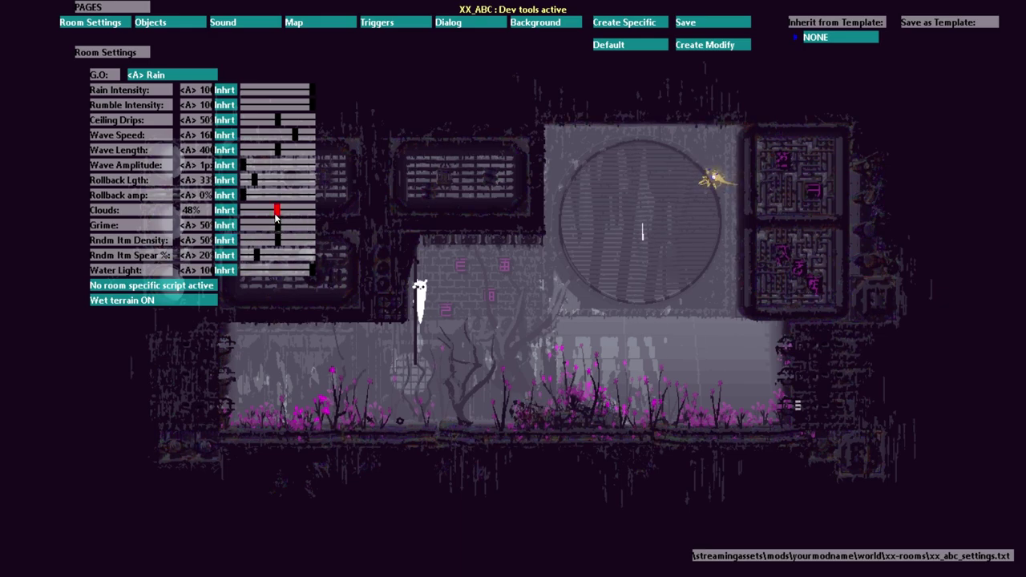
left_click_drag(276, 215, 355, 213)
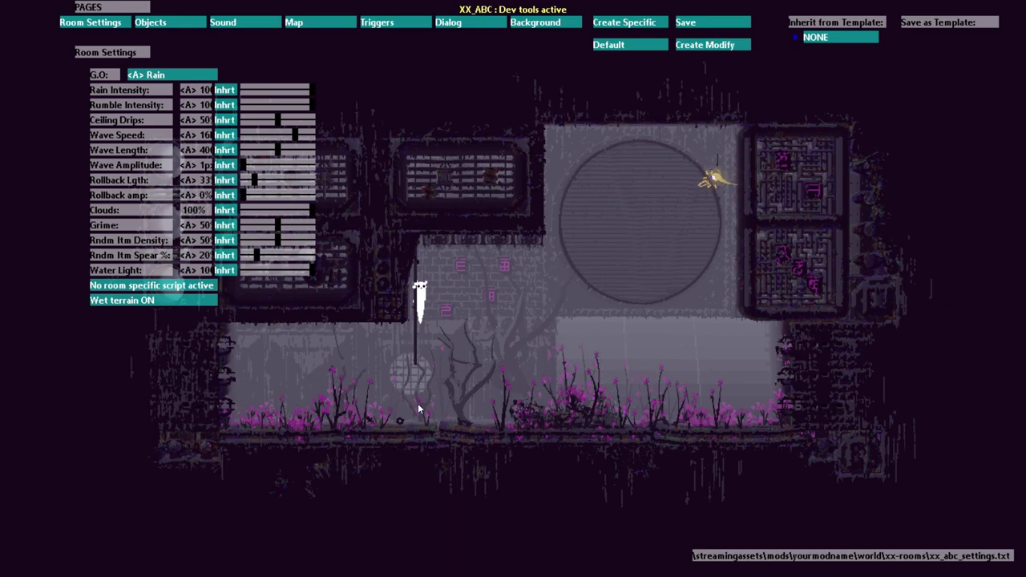
left_click_drag(313, 209, 234, 216)
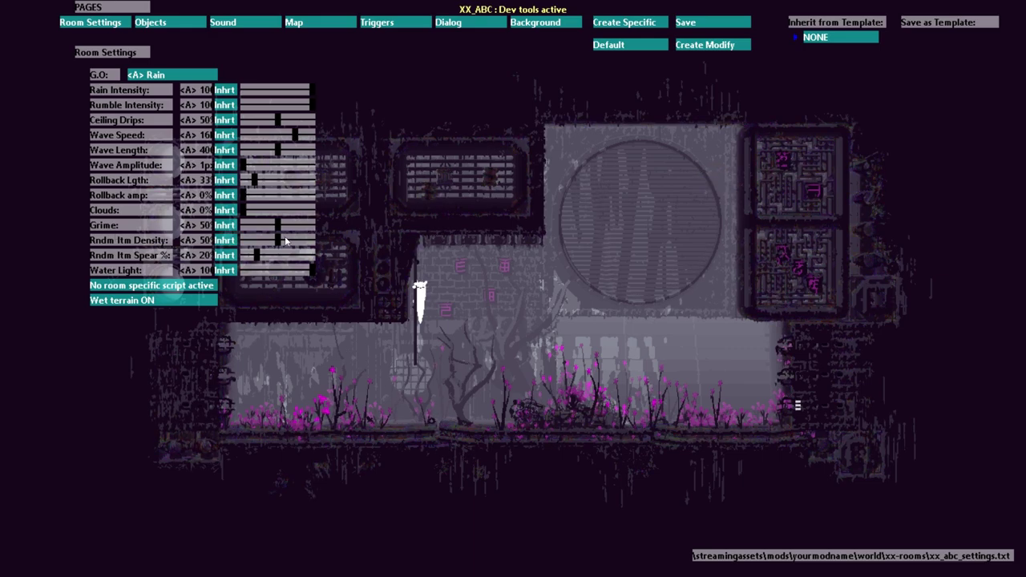
Step: Try the room's Grime at 100%, 0% and 41%, and reset it to the inherited value
left_click_drag(279, 227, 378, 231)
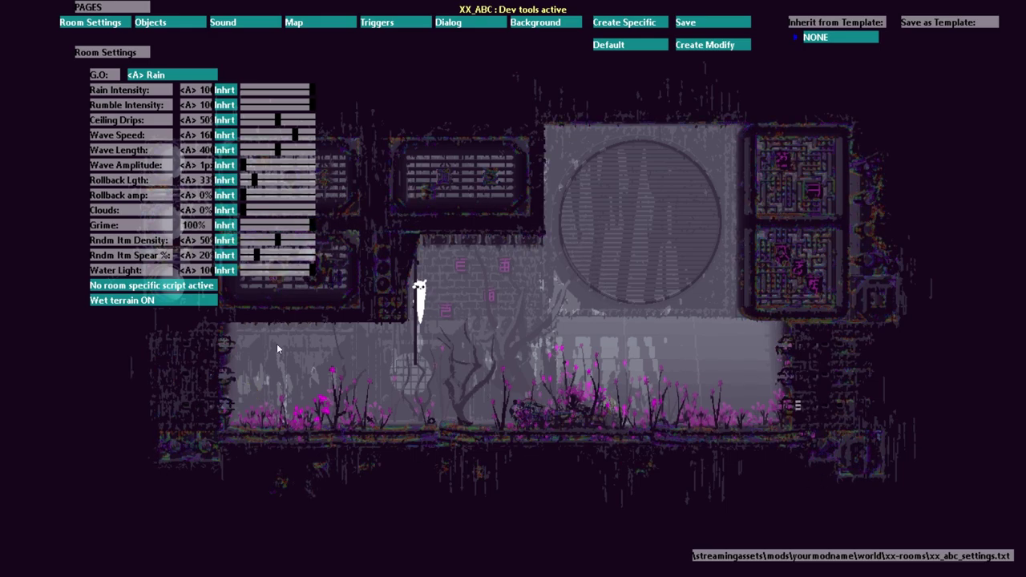
left_click_drag(319, 228, 183, 230)
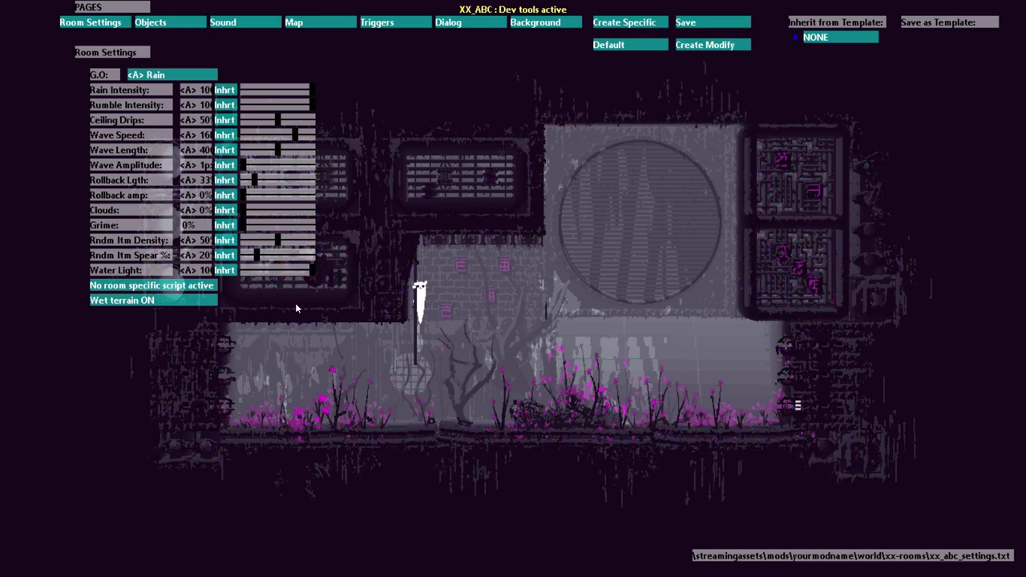
left_click_drag(248, 230, 458, 203)
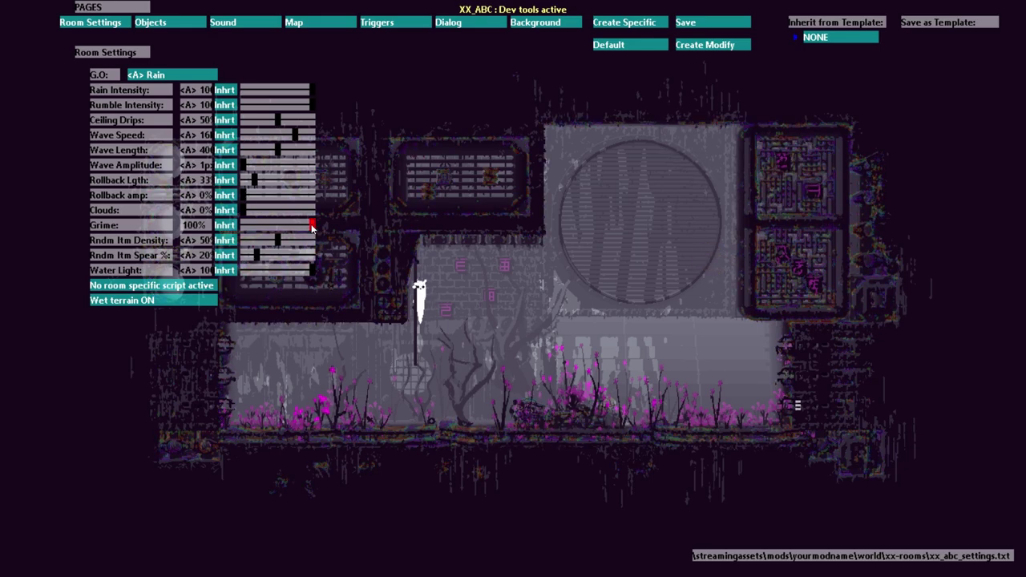
left_click_drag(310, 228, 271, 228)
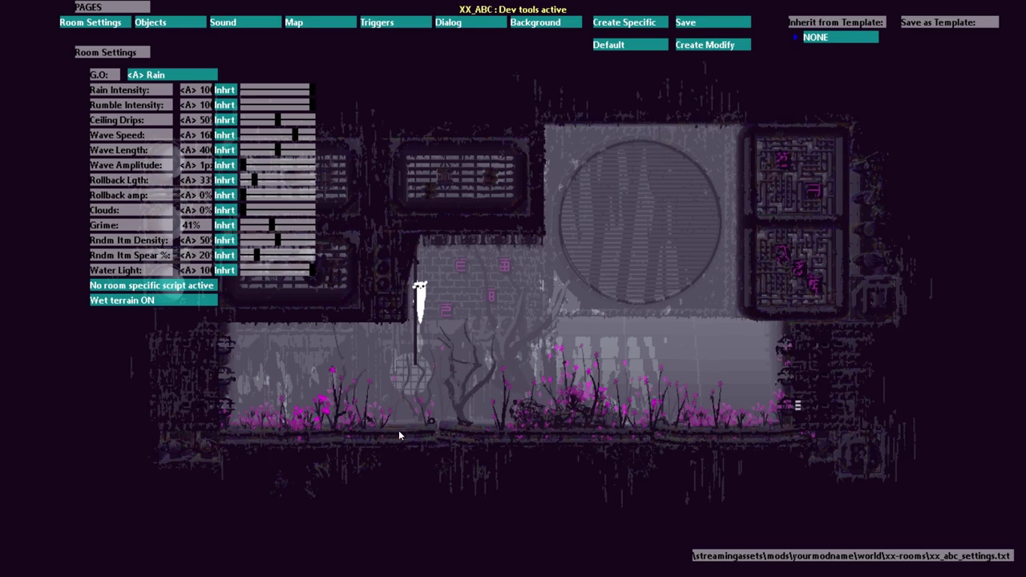
left_click(230, 227)
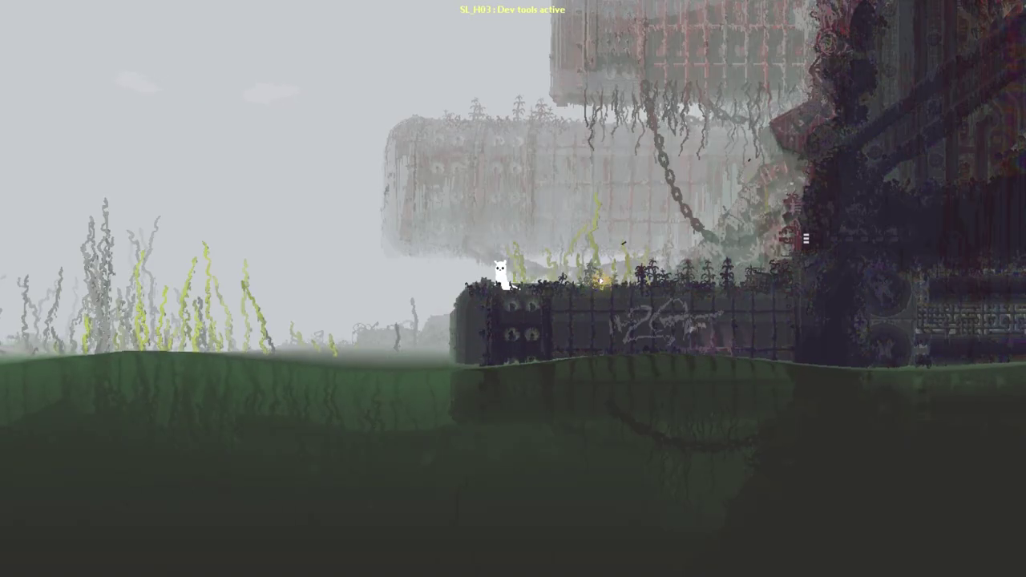
Step: Open the dev interface, try the room's Wave Speed at its maximum and lower values, and reset it to the inherited value
key("o")
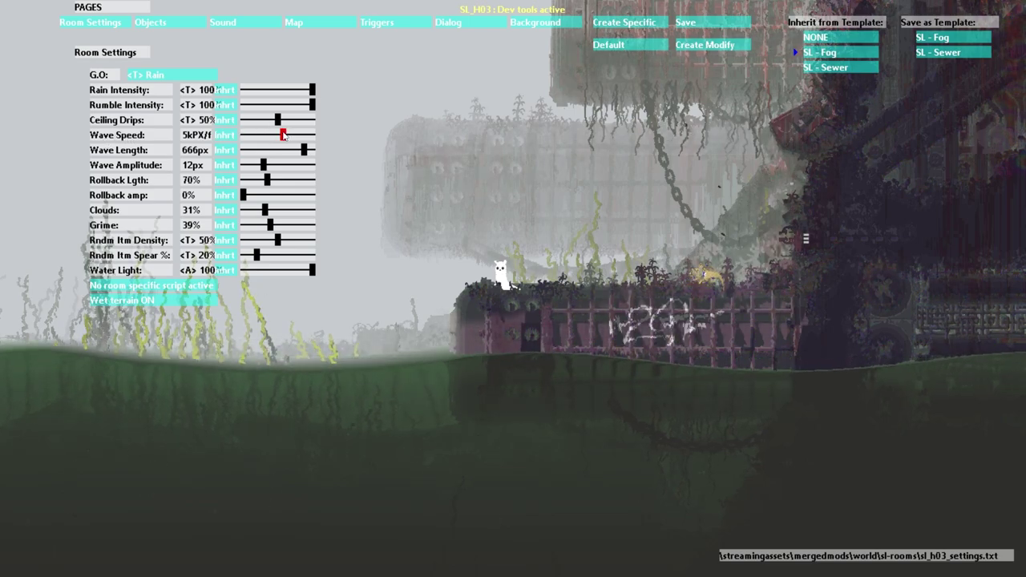
left_click_drag(283, 134, 348, 132)
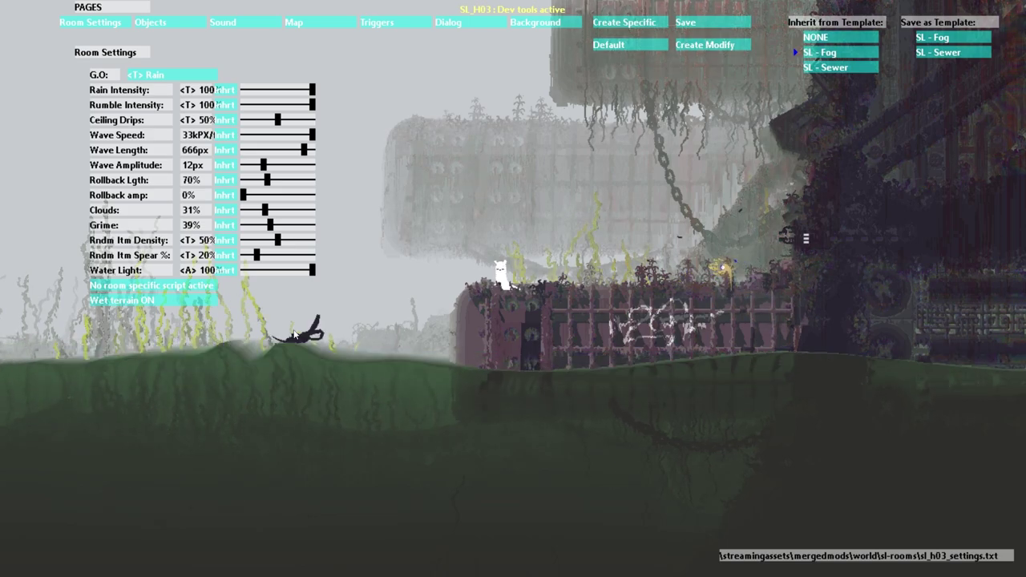
left_click_drag(313, 135, 242, 135)
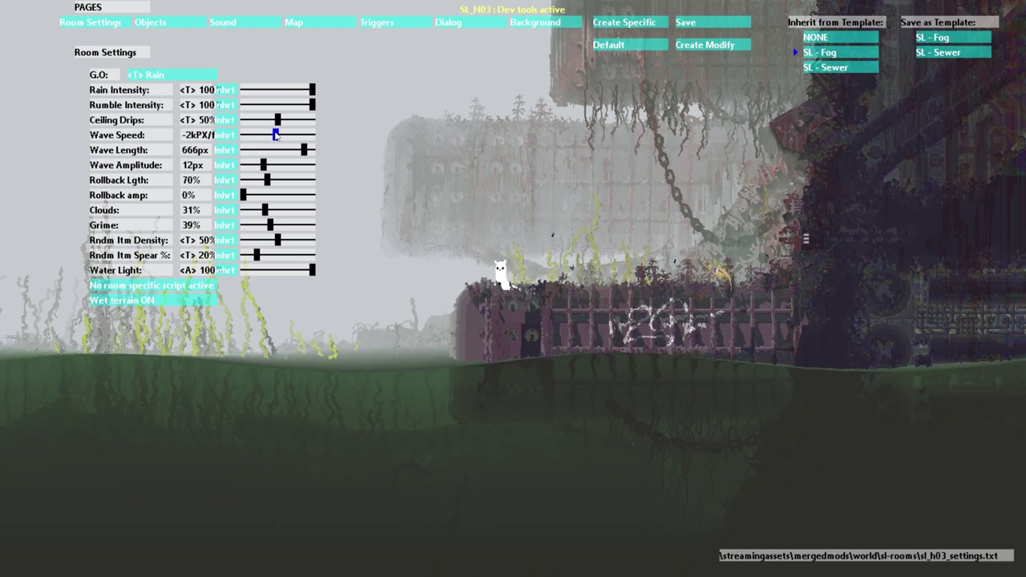
left_click(227, 136)
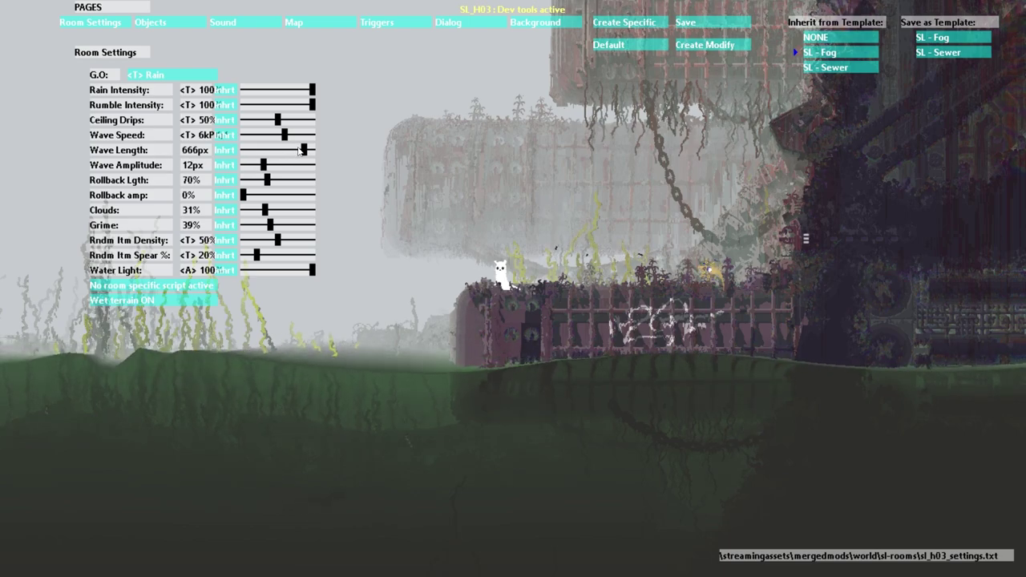
Step: Try Wave Length at 308 and 750 px and set it to 476 px, and try Wave Amplitude at 40 px and set it to 19 px
left_click_drag(303, 153, 268, 152)
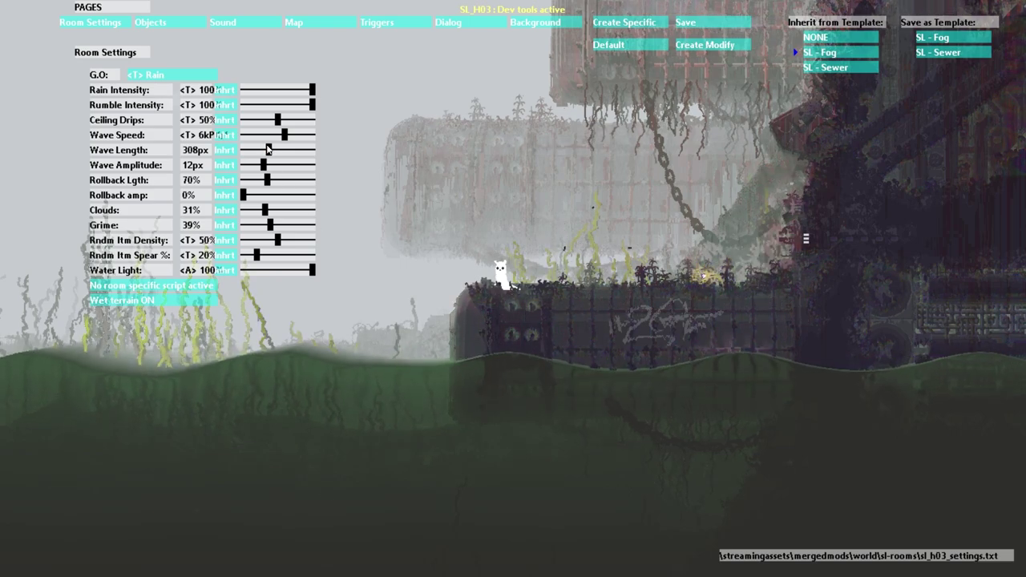
left_click_drag(269, 152, 314, 153)
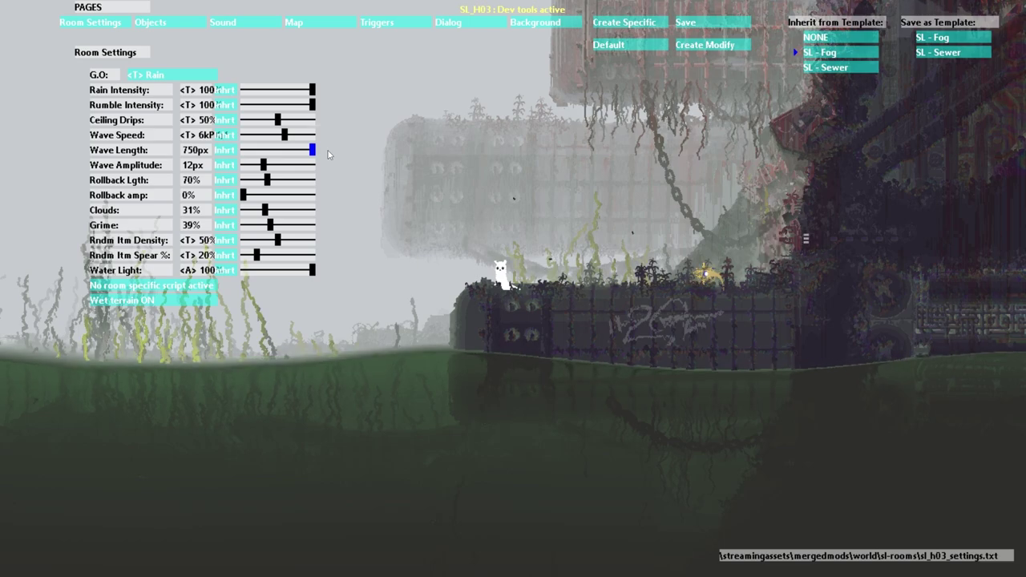
left_click_drag(313, 159, 285, 150)
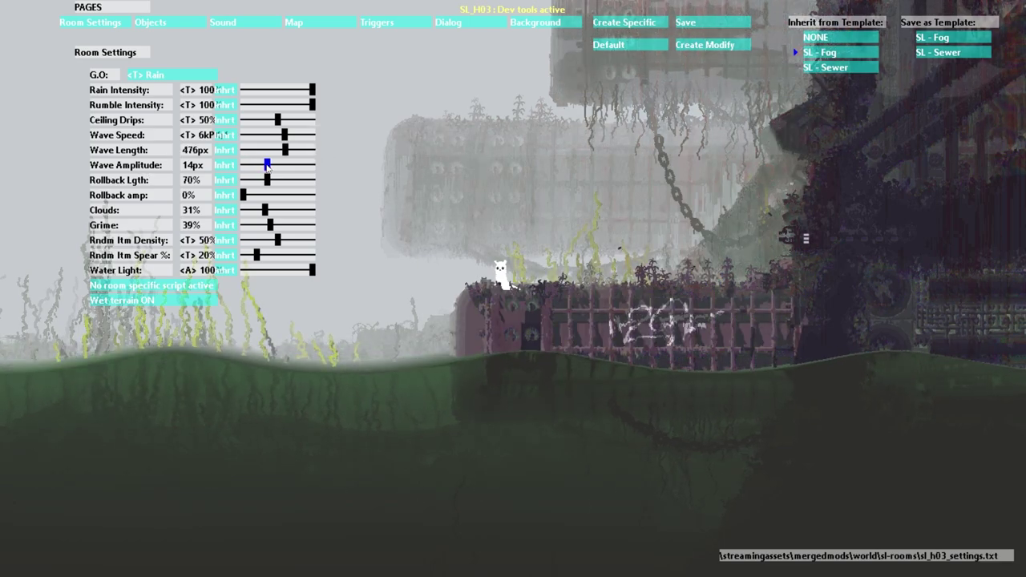
left_click_drag(267, 165, 374, 159)
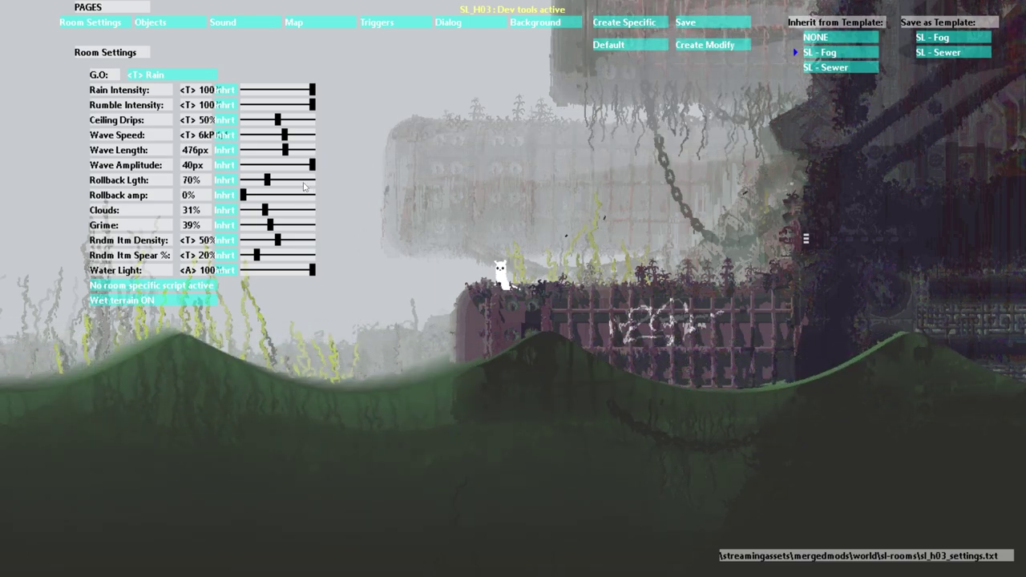
left_click_drag(312, 164, 186, 178)
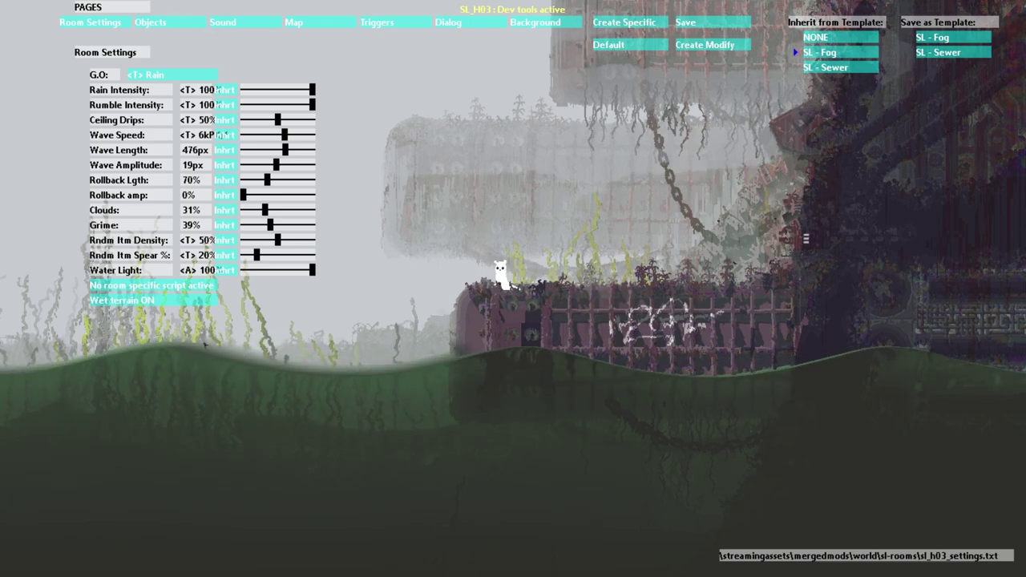
Step: Try the wave Rollback amp at 100% and 39%, and set it back to 100%
left_click(243, 195)
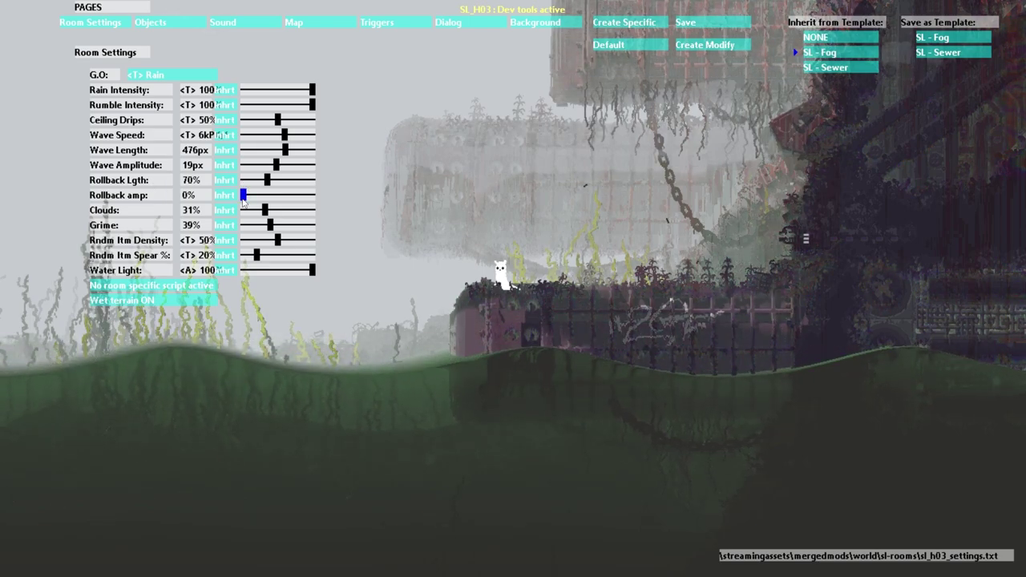
left_click_drag(243, 202, 888, 139)
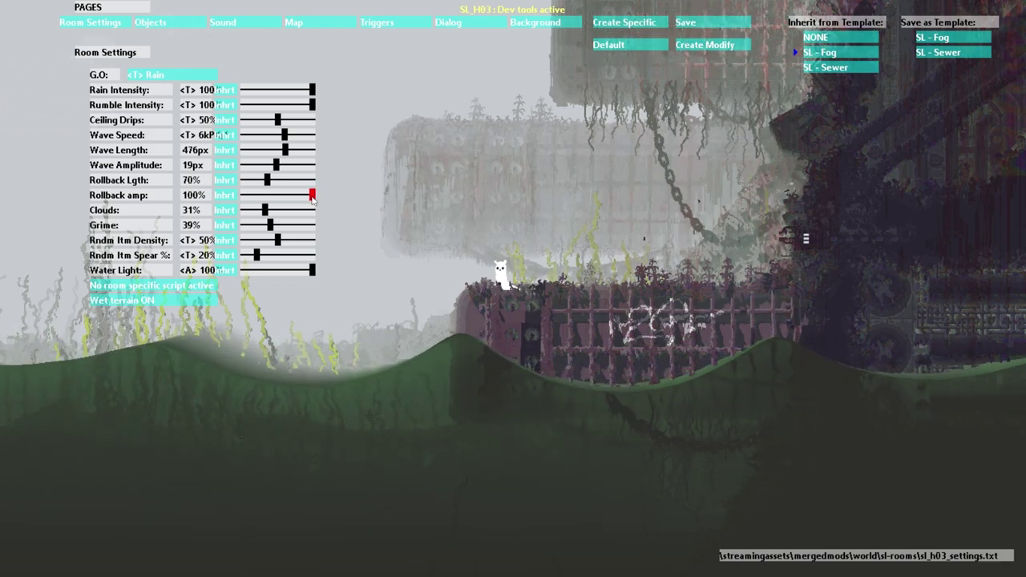
left_click_drag(312, 198, 272, 199)
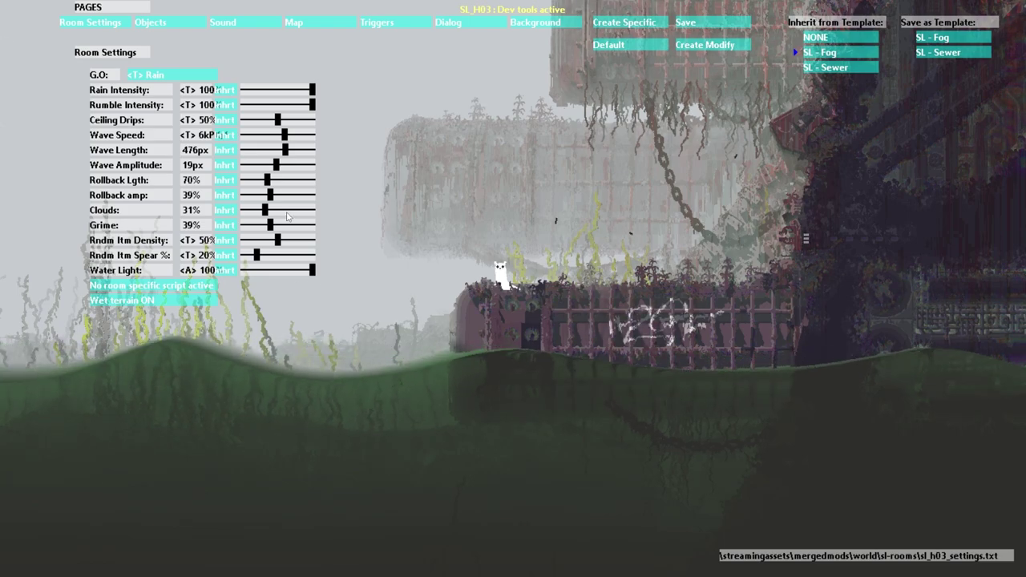
left_click_drag(270, 195, 339, 199)
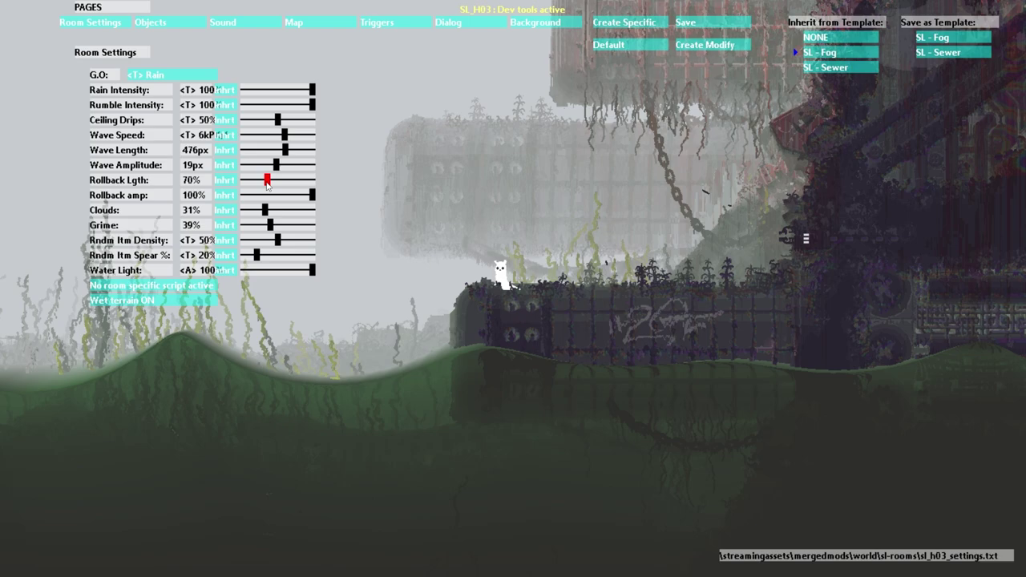
Step: Try the wave Rollback Lgth at 0% and 200%, and set it to 130%
left_click_drag(267, 181, 233, 189)
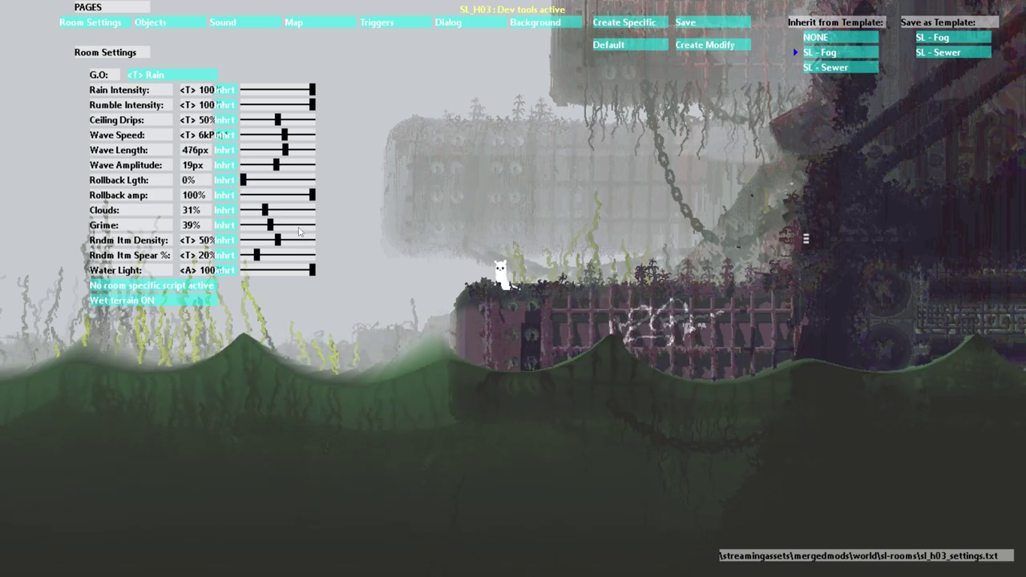
left_click_drag(243, 180, 396, 187)
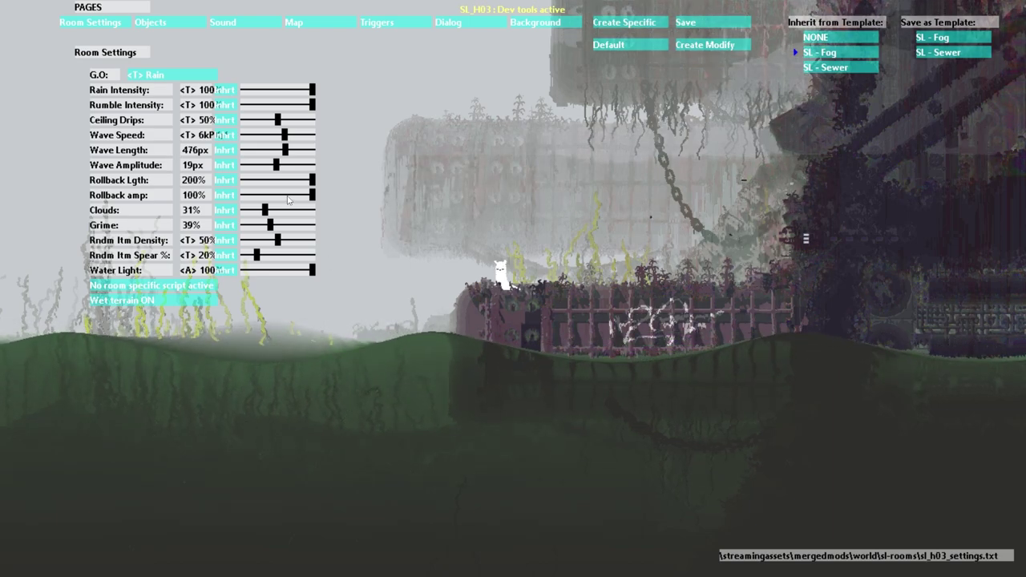
left_click_drag(313, 183, 287, 184)
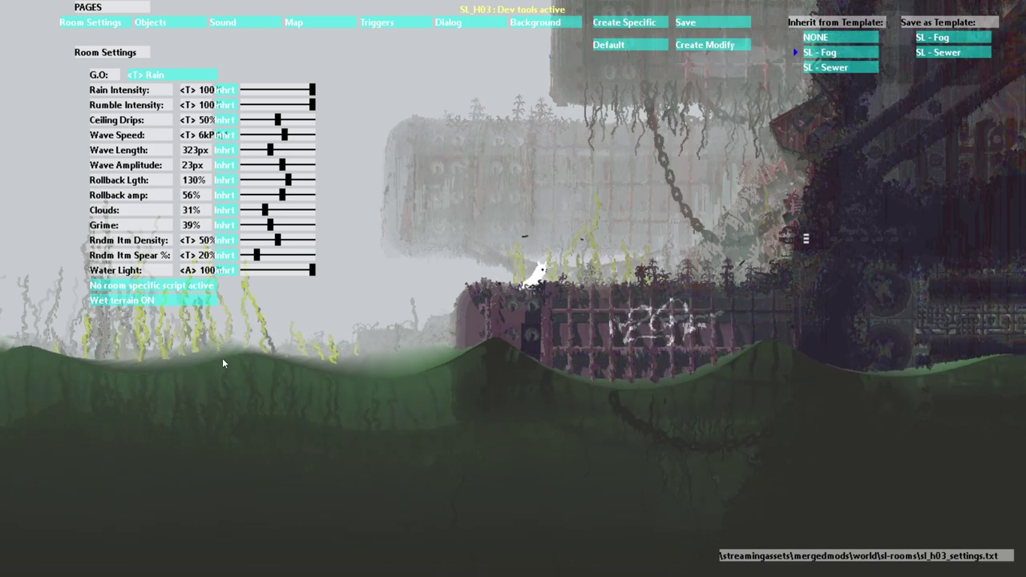
Step: Move the slugcat through the pipe into room SL_C09 and toggle that room's wet terrain setting
key("Right")
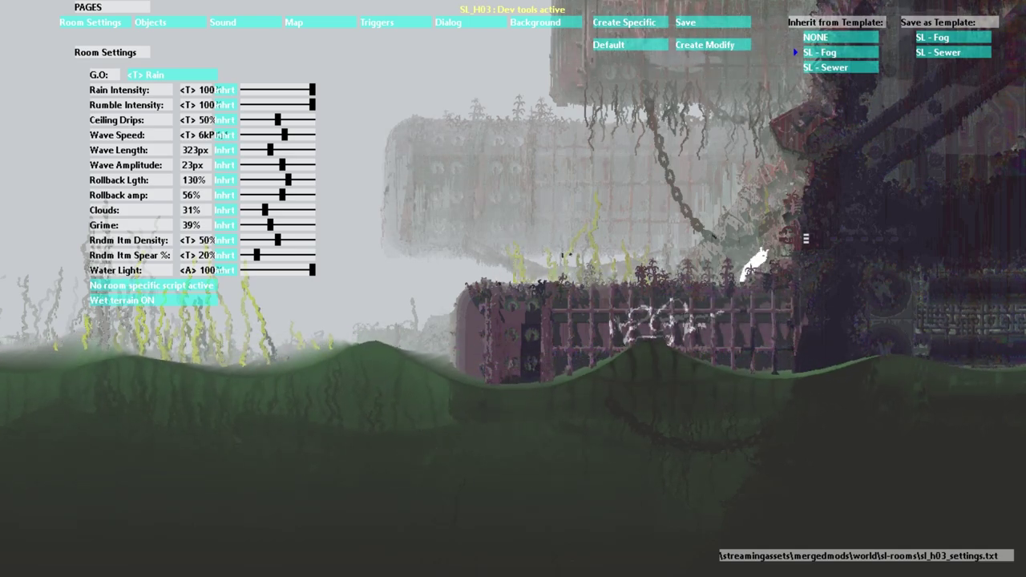
key("Right")
key("o")
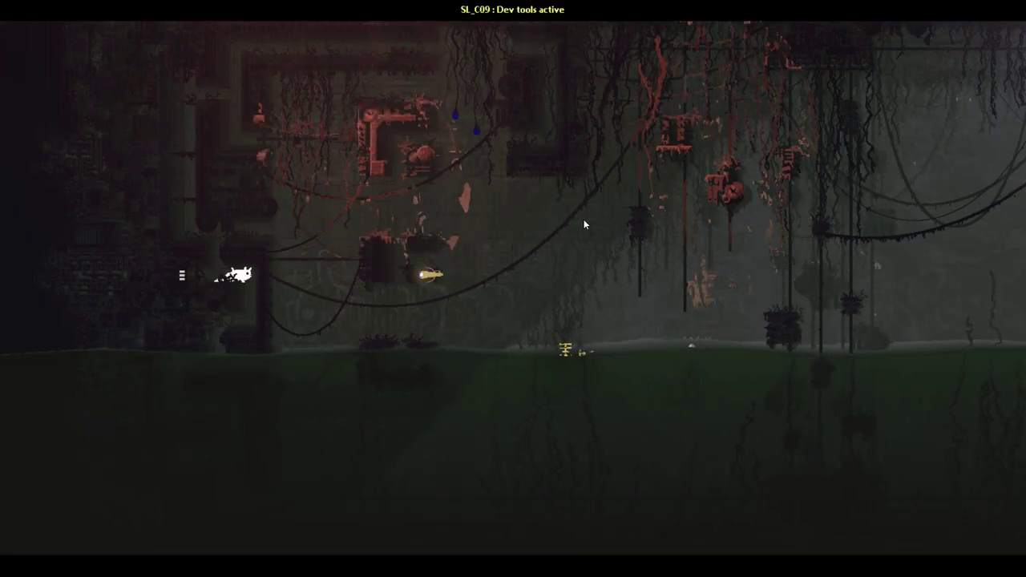
key("o")
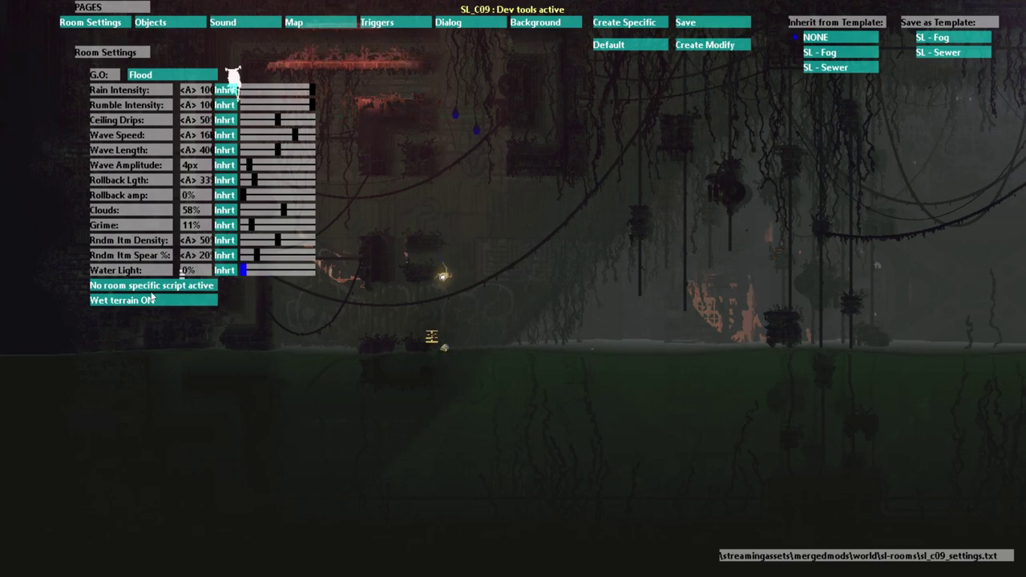
left_click(96, 301)
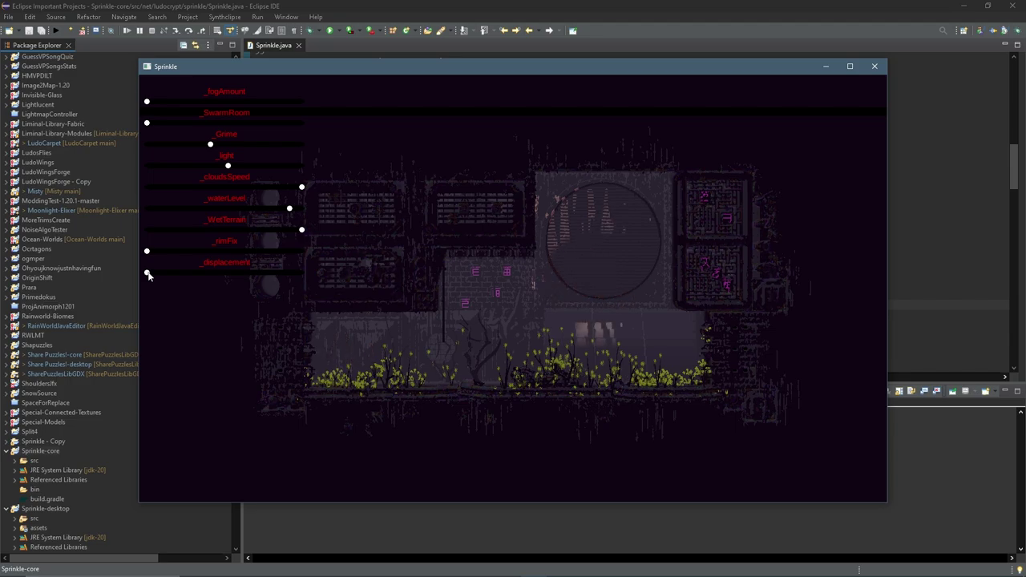
Step: Switch to the Sprinkle preview, raise _displacement slightly and keep _WetTerrain at its maximum
left_click_drag(148, 275, 167, 278)
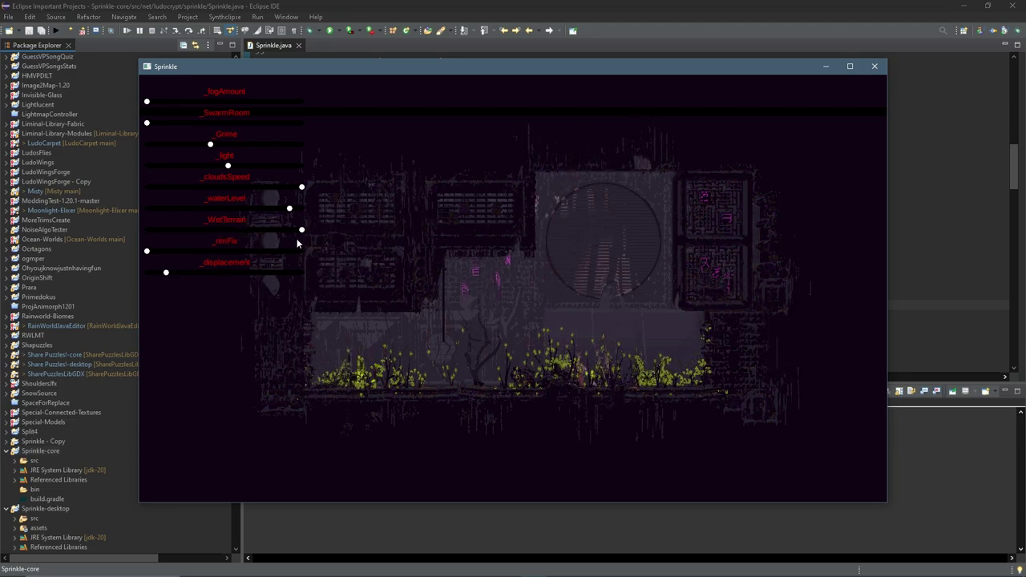
left_click_drag(301, 229, 436, 236)
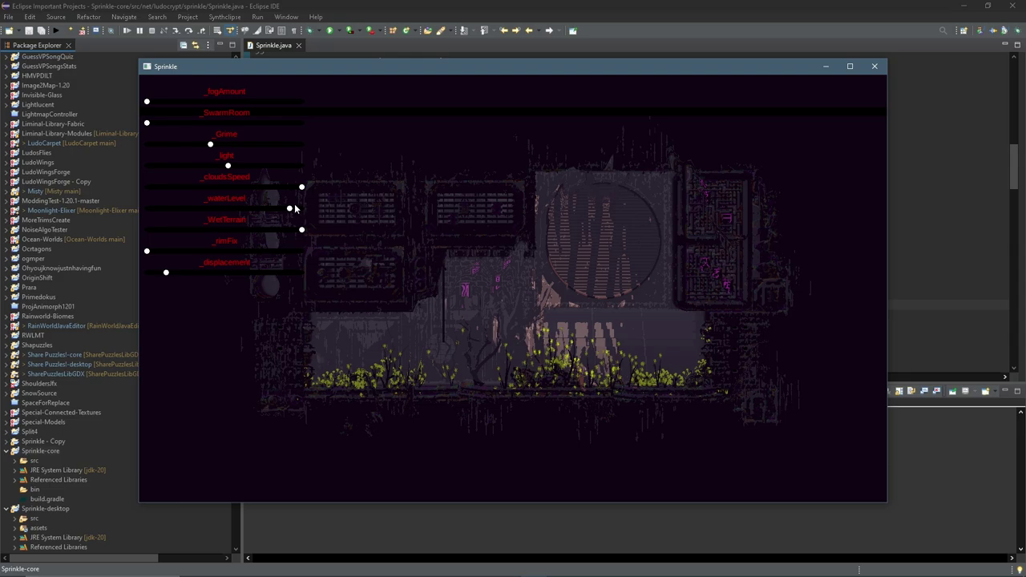
Step: Lower _waterLevel to about the middle, raise it back near its maximum, and bring _displacement down to its minimum
left_click_drag(290, 210, 218, 215)
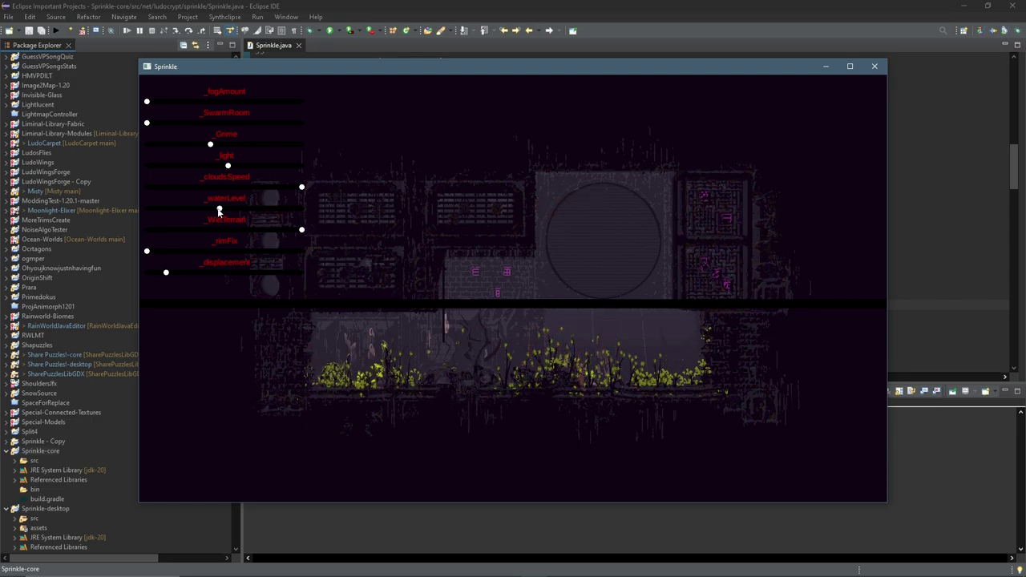
left_click_drag(219, 211, 291, 211)
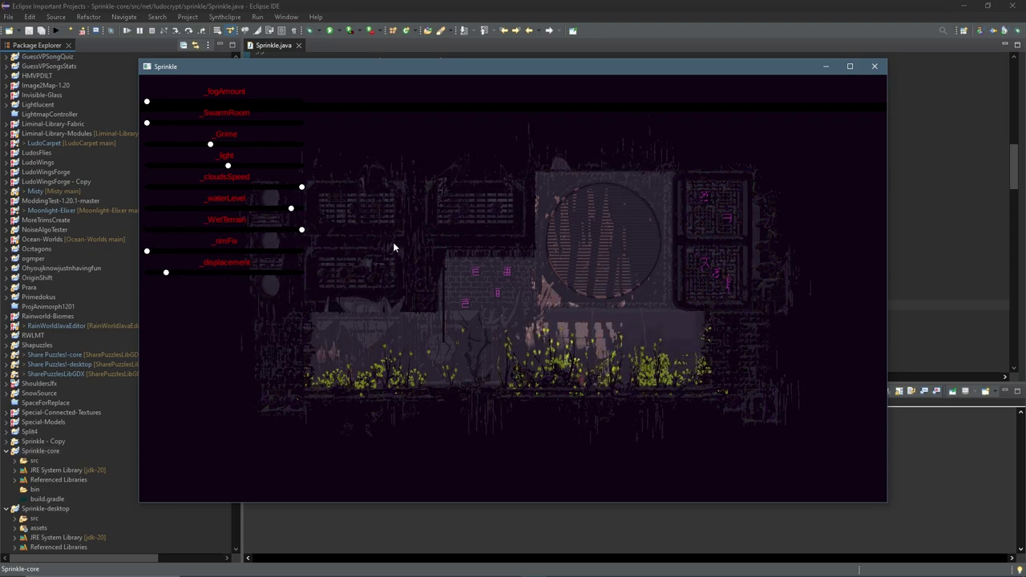
left_click_drag(165, 272, 92, 286)
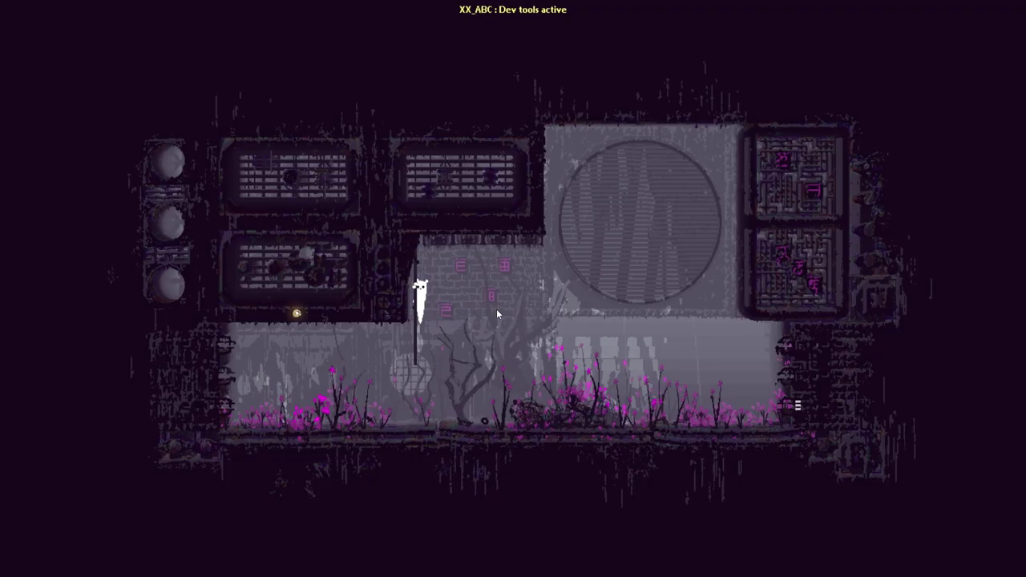
Step: Switch back to Rain World, open the dev interface in room XX_ABC and collapse the Fade Palette Combiner
key("h")
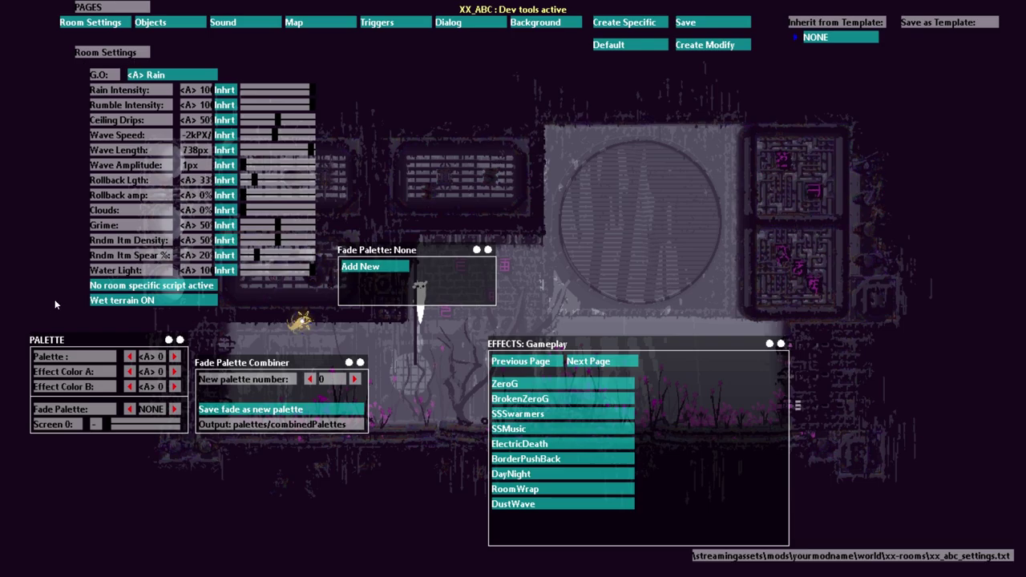
left_click(361, 364)
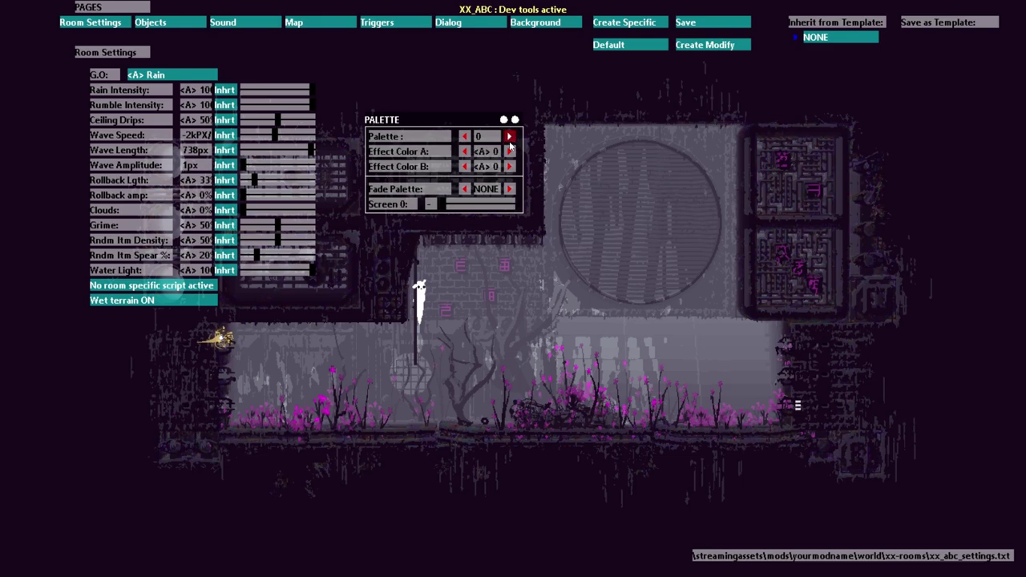
Step: Cycle the room's Palette one number at a time from 0 up to 13
left_click(510, 137)
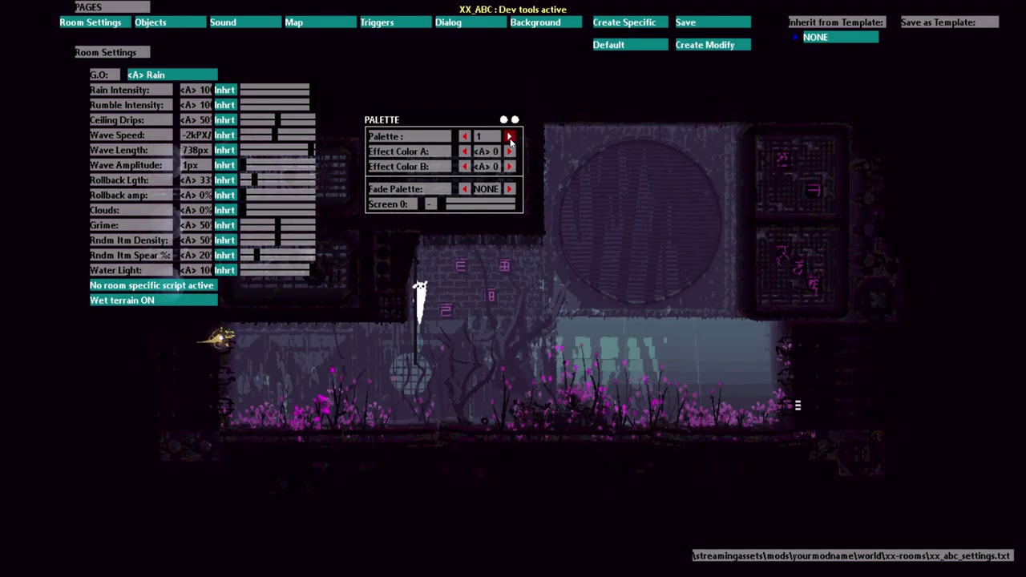
left_click(510, 137)
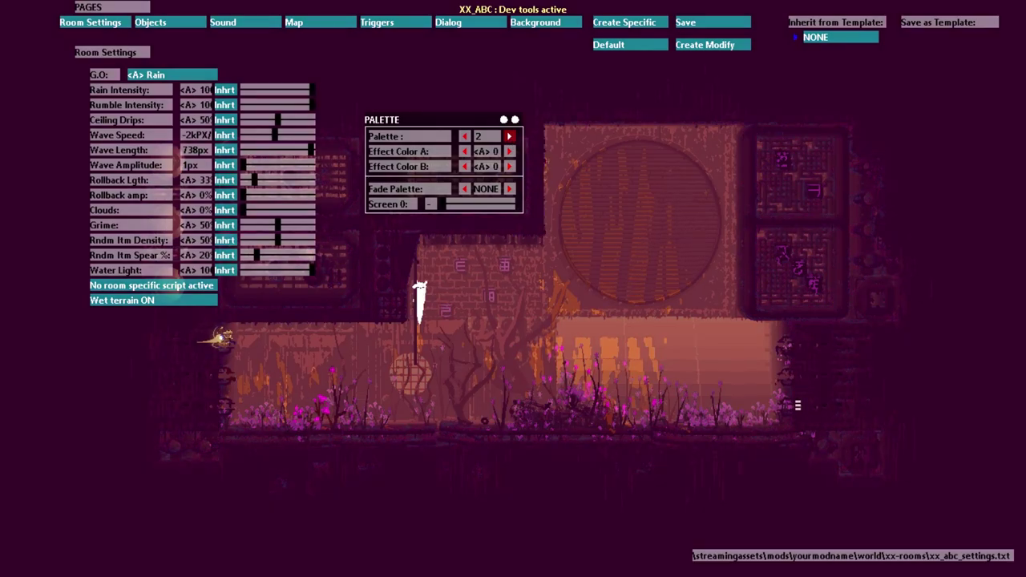
left_click(510, 137)
left_click(510, 137)
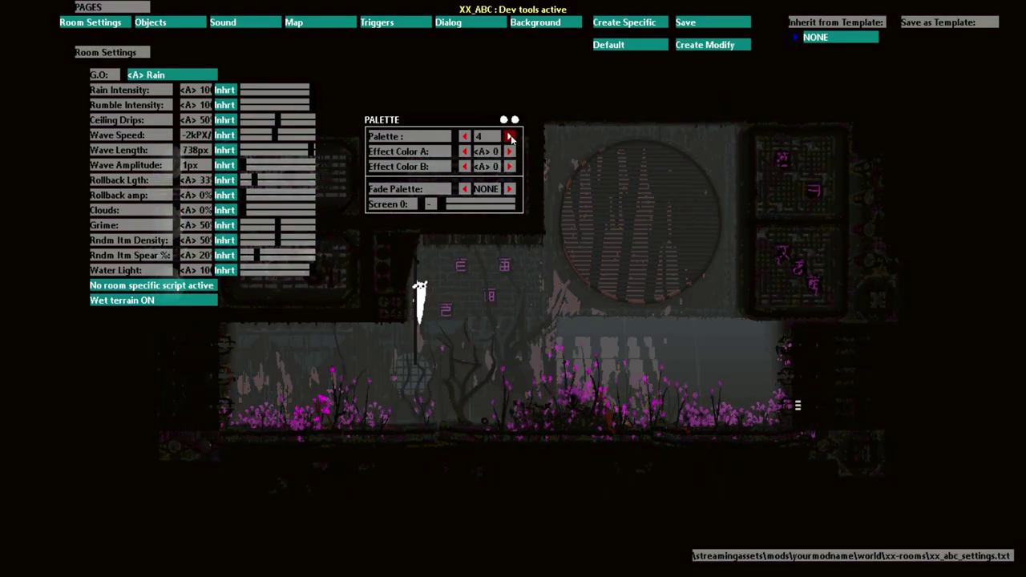
left_click(509, 137)
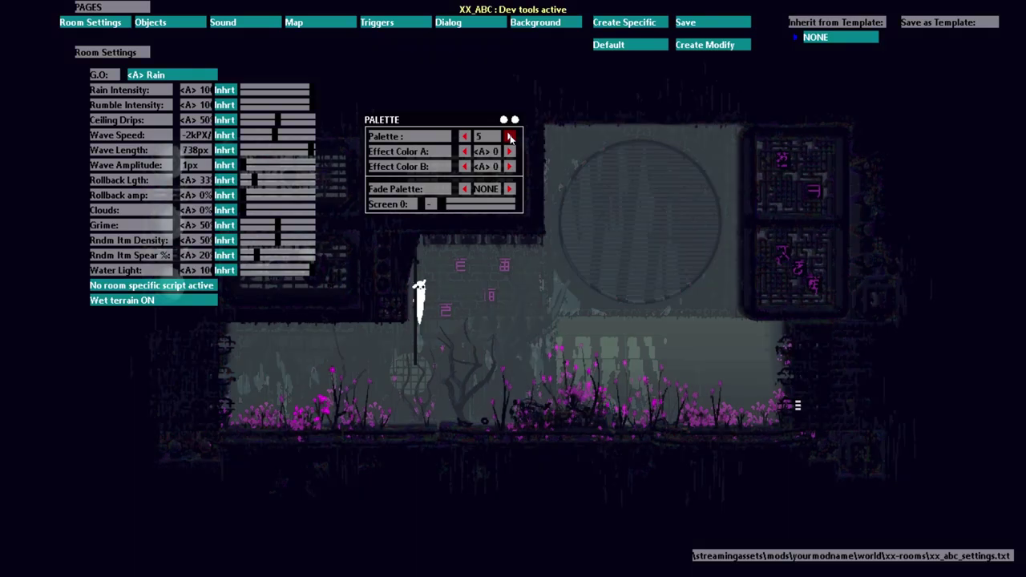
left_click(510, 137)
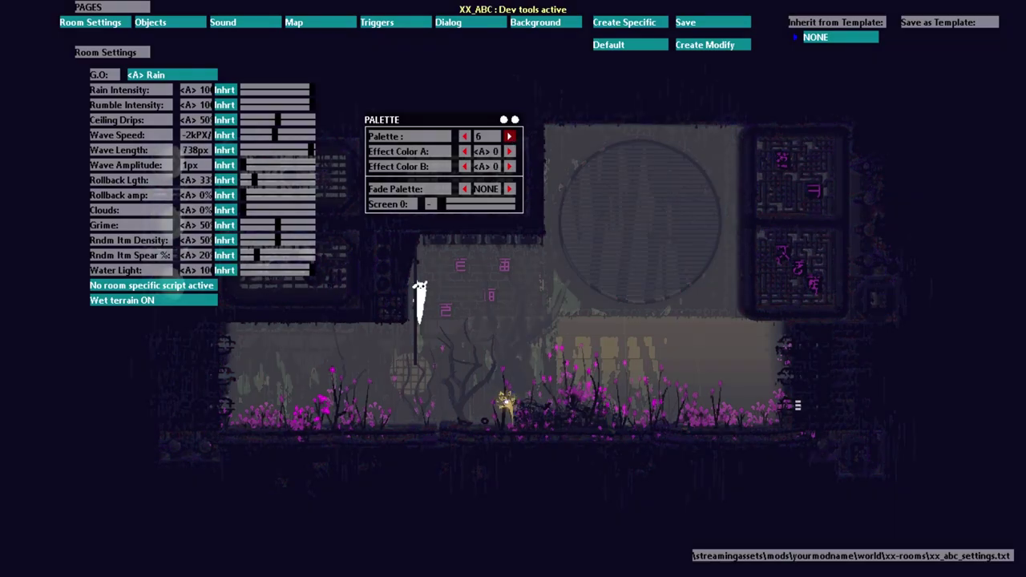
left_click(510, 137)
left_click(510, 137)
left_click(510, 137)
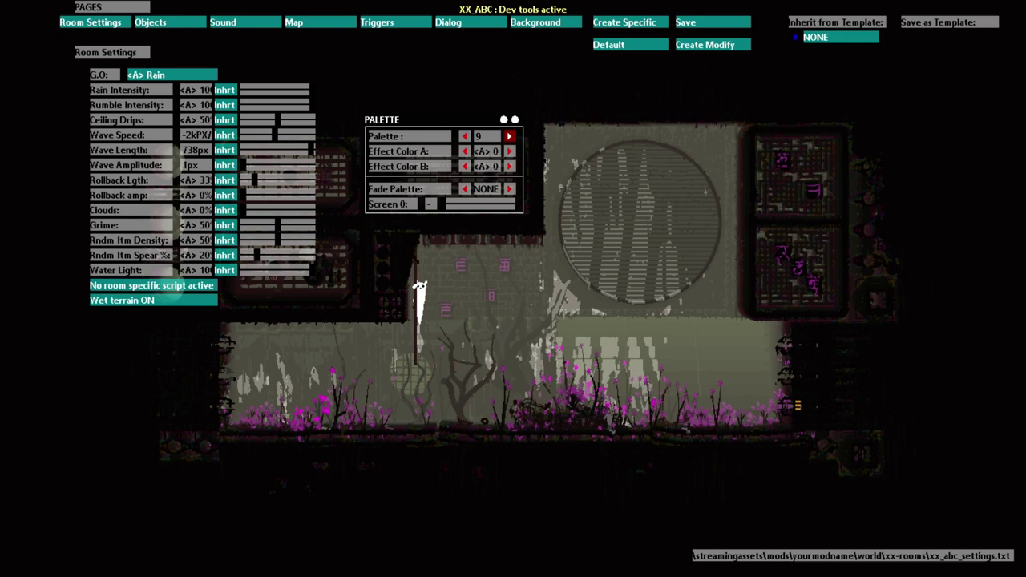
left_click(510, 137)
left_click(510, 138)
left_click(510, 137)
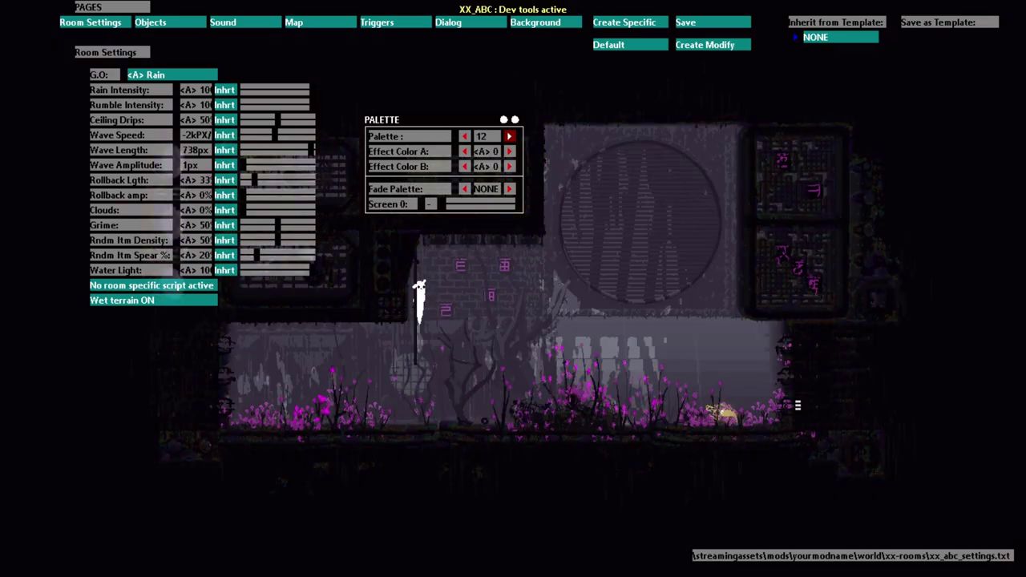
left_click(510, 137)
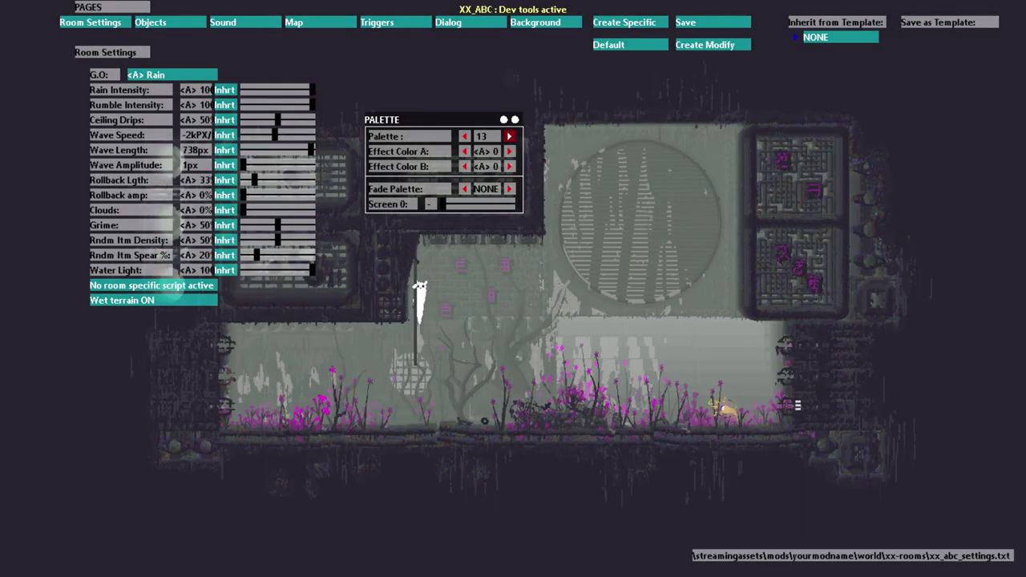
Step: Advance the room's Palette to 14 and step it back down to 5
left_click(509, 137)
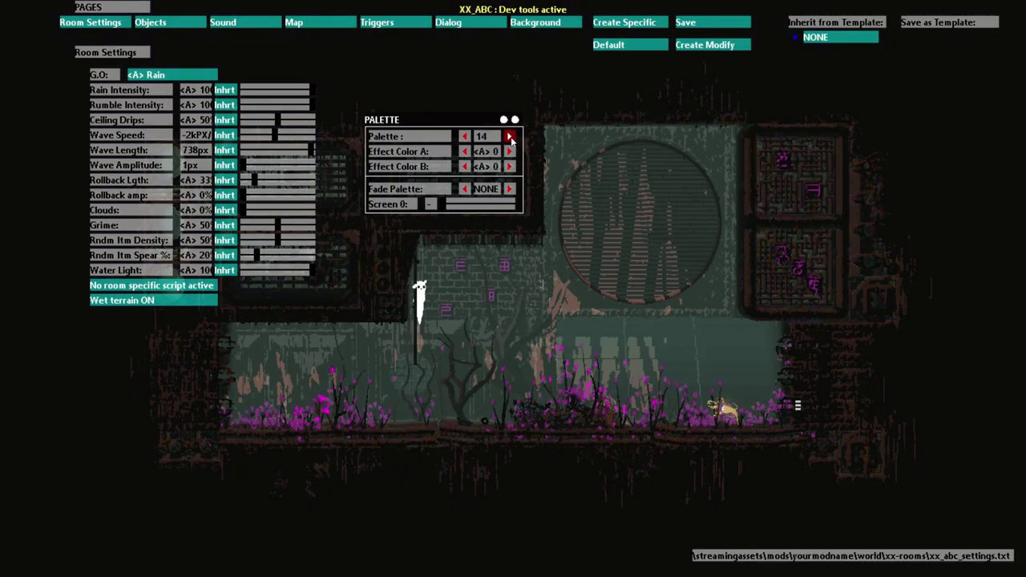
left_click(464, 138)
left_click(465, 138)
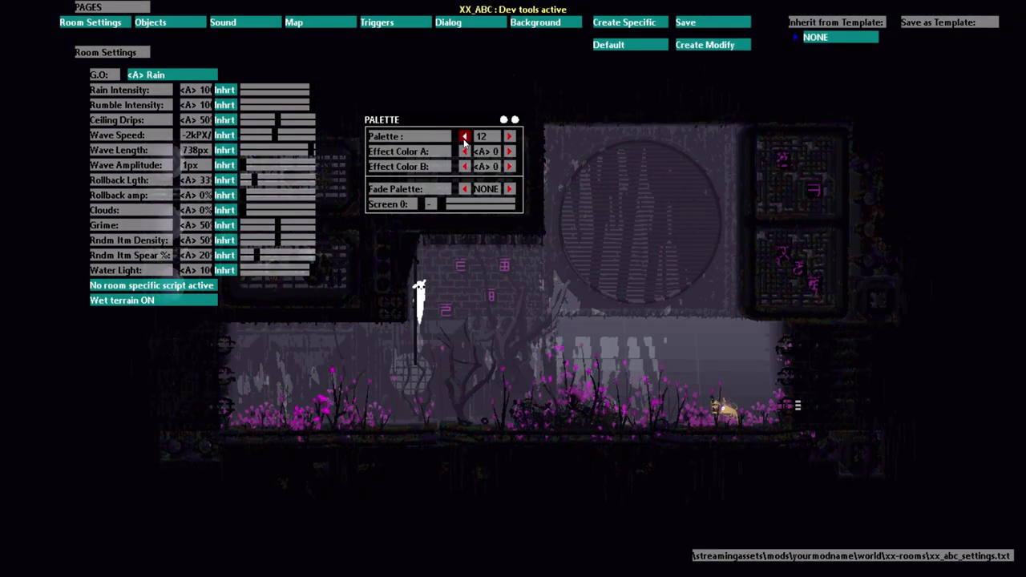
left_click(464, 138)
left_click(464, 138)
left_click(465, 138)
left_click(465, 137)
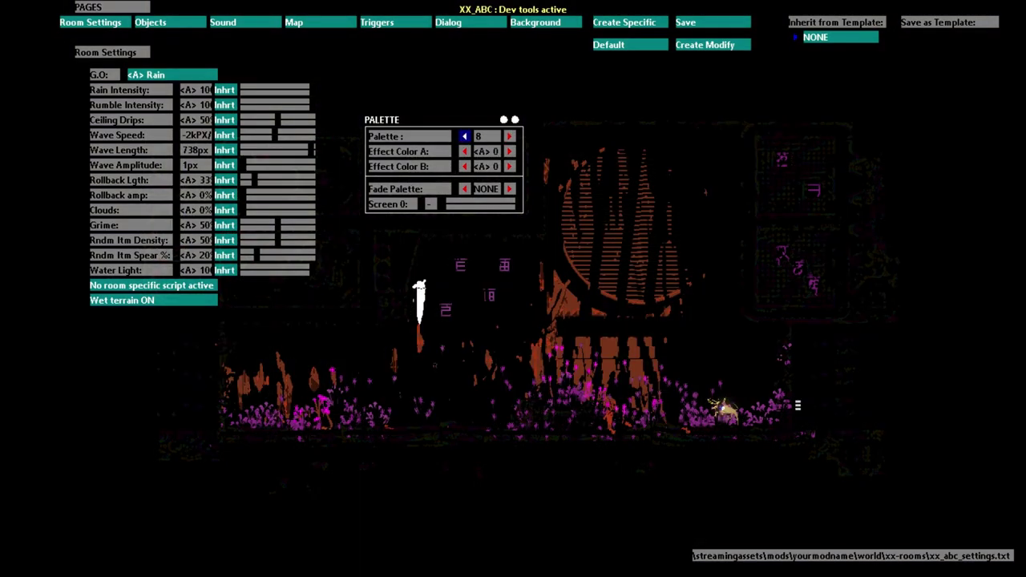
left_click(464, 138)
left_click(464, 138)
left_click(464, 137)
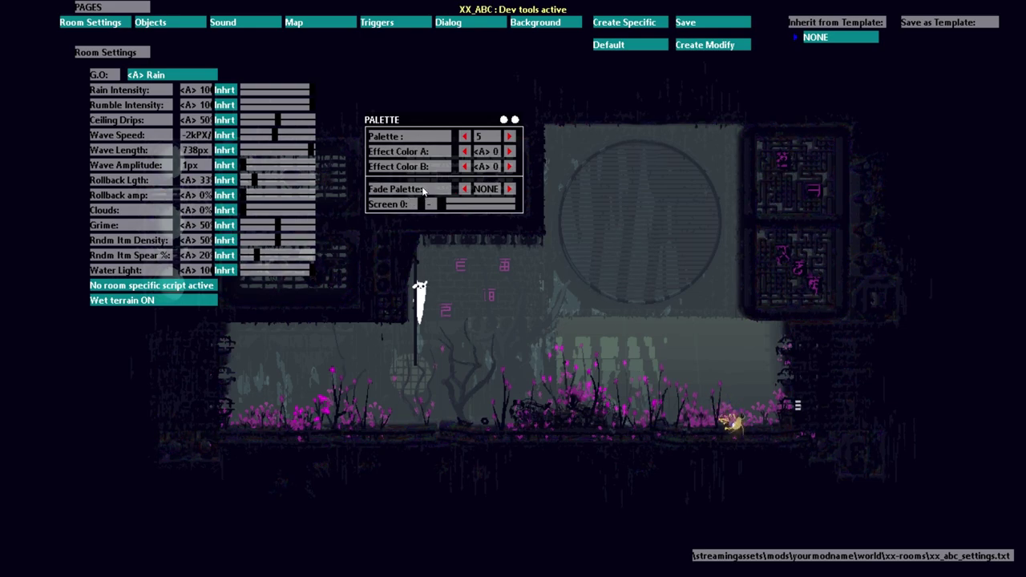
Step: Set the room's Fade Palette to 0 and raise its Screen 0 strength to 50%, and finally to 100%
left_click(509, 189)
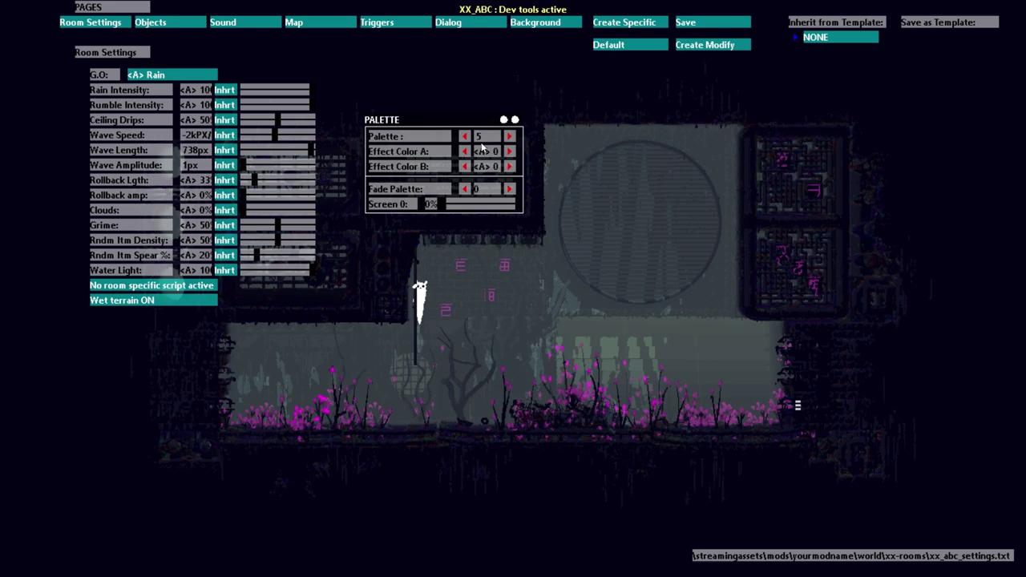
left_click_drag(445, 204, 479, 212)
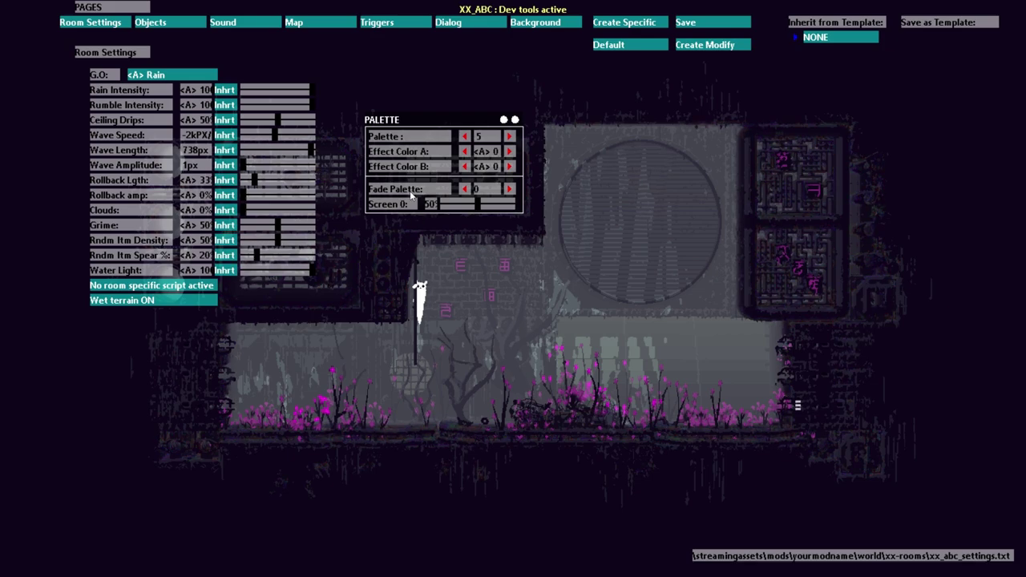
left_click_drag(479, 208, 527, 210)
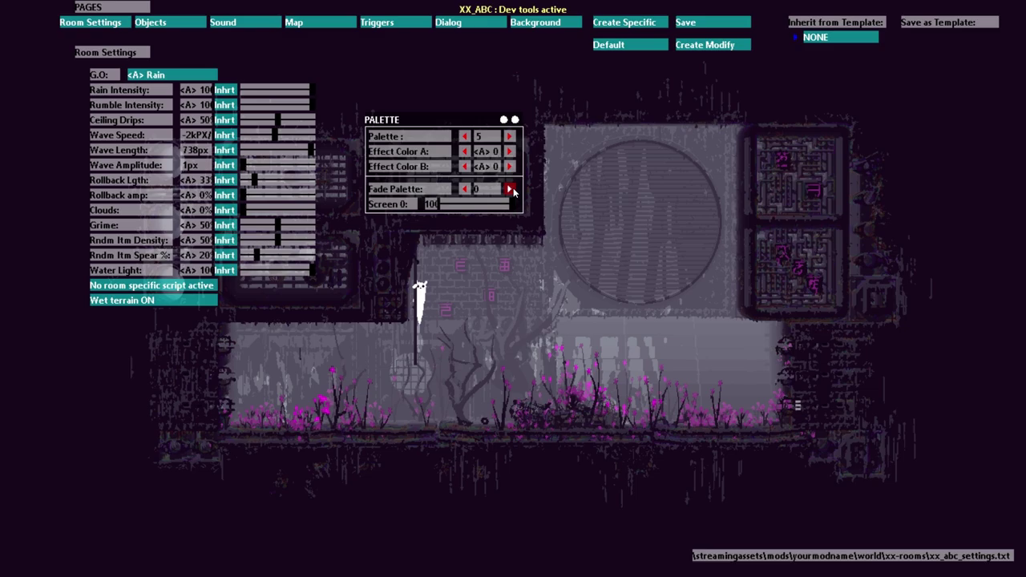
Step: Cycle the Fade Palette one number at a time from 0 up to 8 at full strength
left_click(511, 189)
left_click(510, 189)
left_click(511, 190)
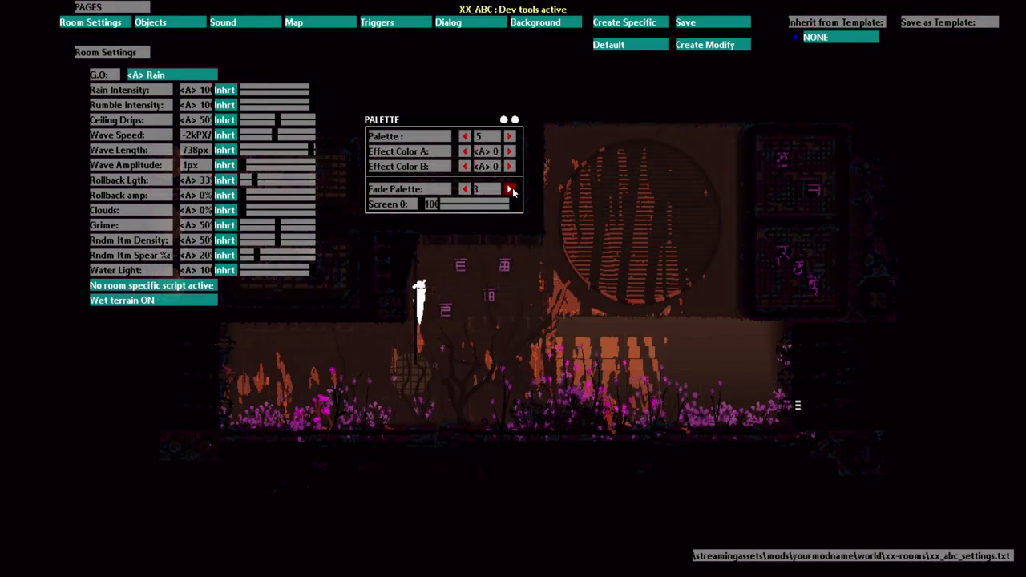
left_click(510, 190)
left_click(511, 189)
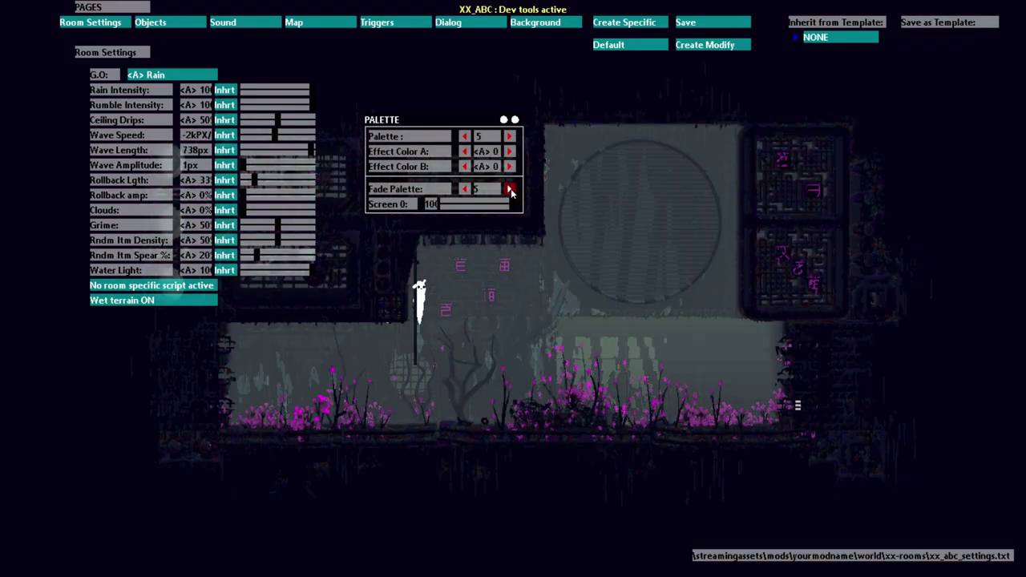
left_click(511, 189)
left_click(510, 189)
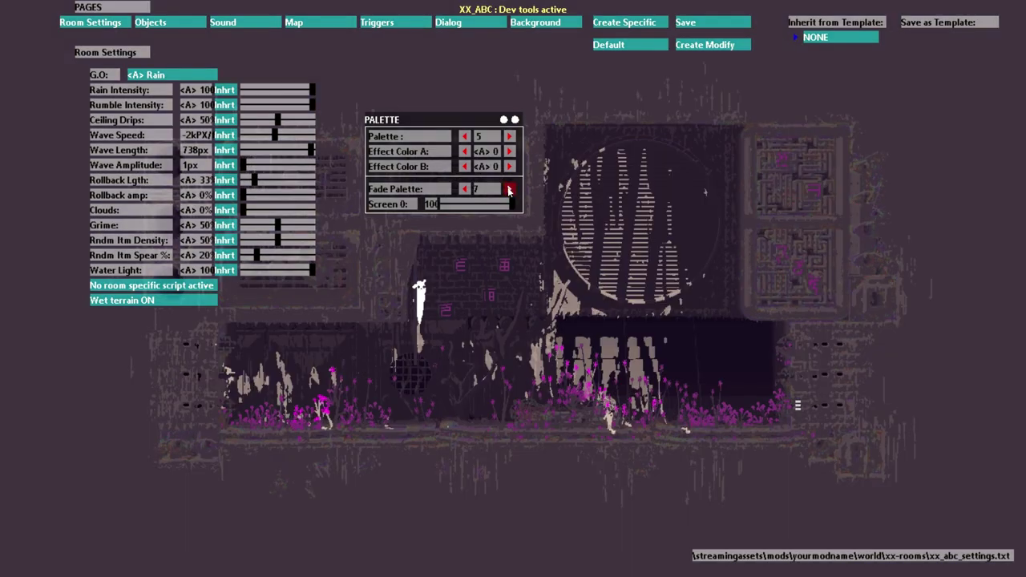
left_click(510, 189)
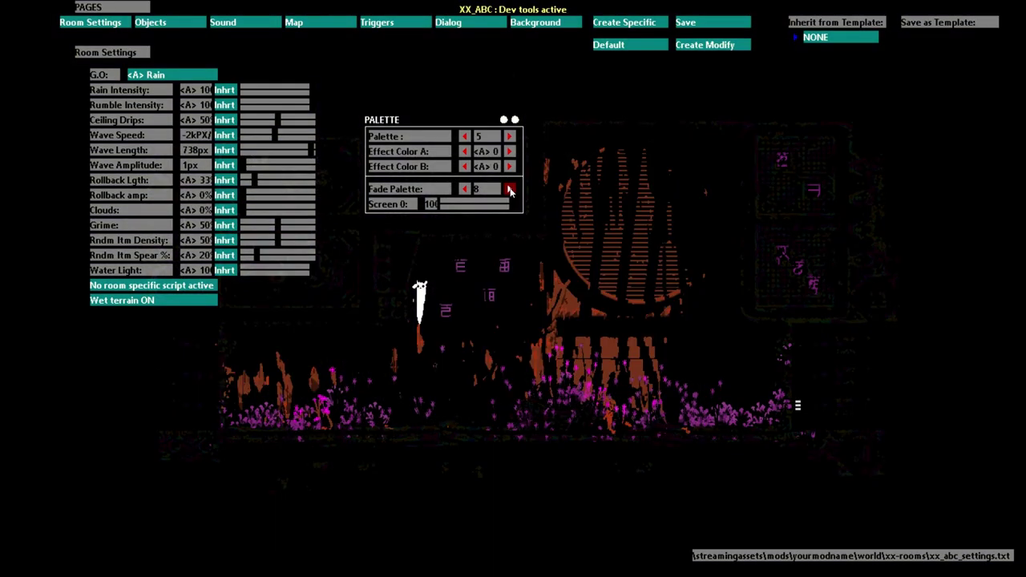
Step: Continue the Fade Palette up to 14, return it to 12 and lower its Screen 0 strength to 40%
mouse_move(520, 209)
left_mouse_down()
mouse_move(468, 206)
mouse_move(431, 223)
mouse_move(518, 223)
left_mouse_up()
left_click(465, 190)
left_click(509, 190)
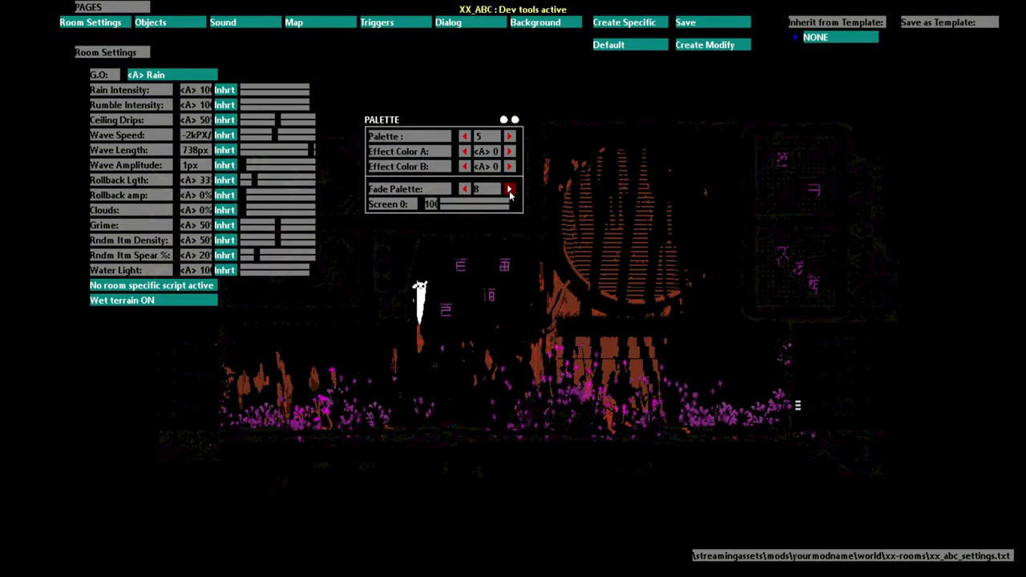
left_click(509, 190)
left_click(509, 190)
double_click(509, 190)
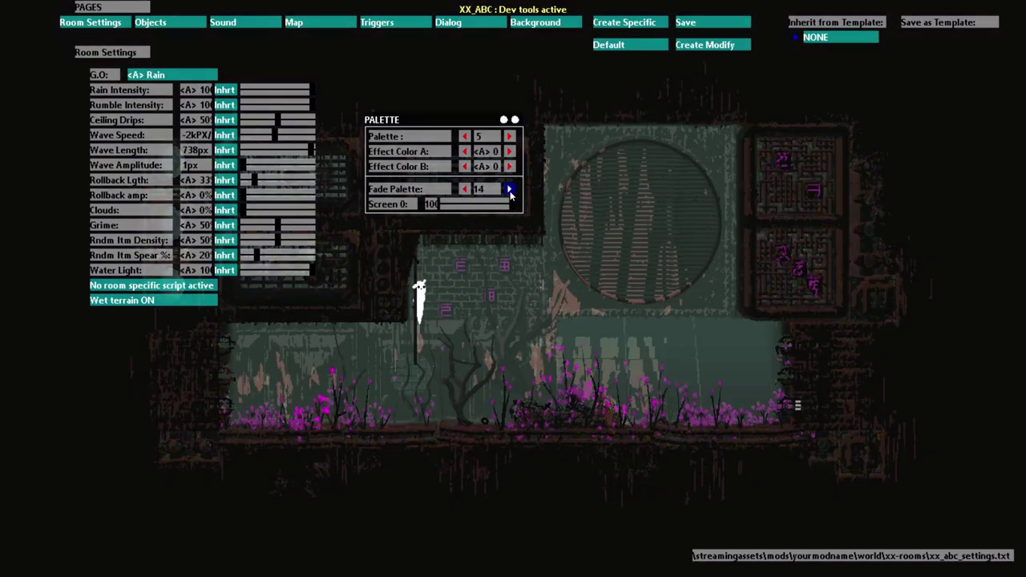
left_click_drag(513, 222, 472, 224)
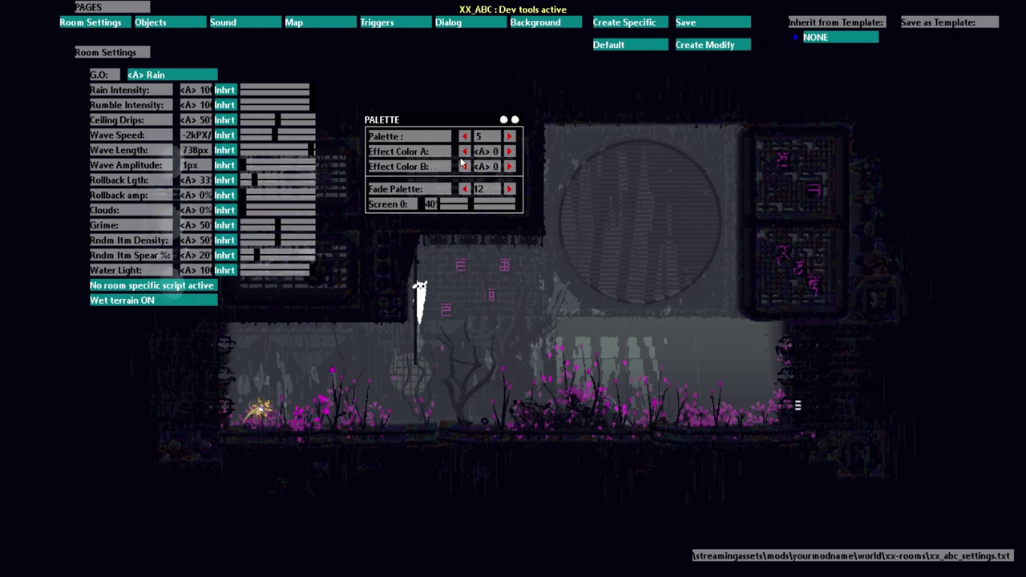
Step: Step Effect Color A through its colours and settle on 10
left_click(508, 152)
left_click(509, 151)
left_click(509, 152)
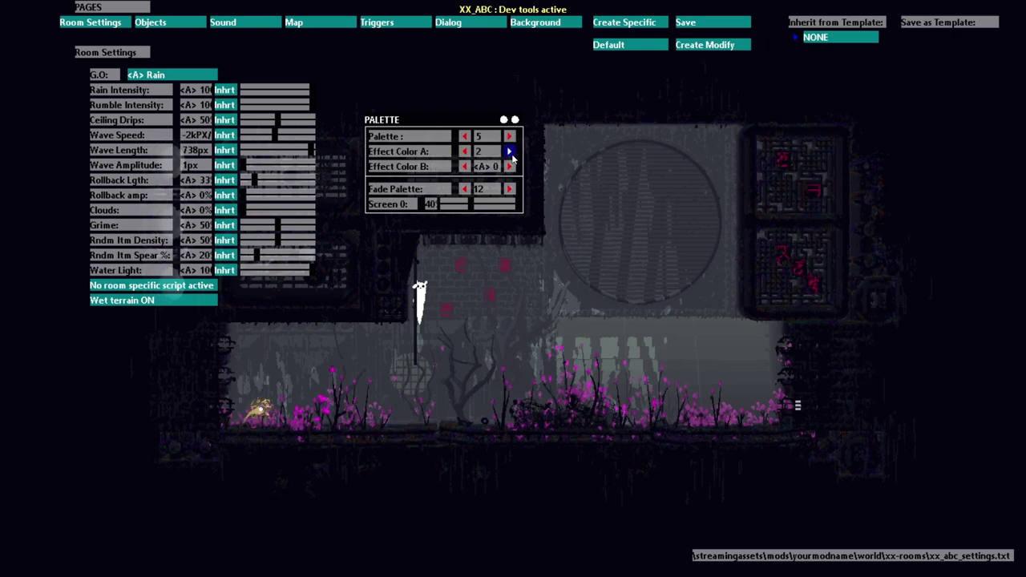
left_click(509, 151)
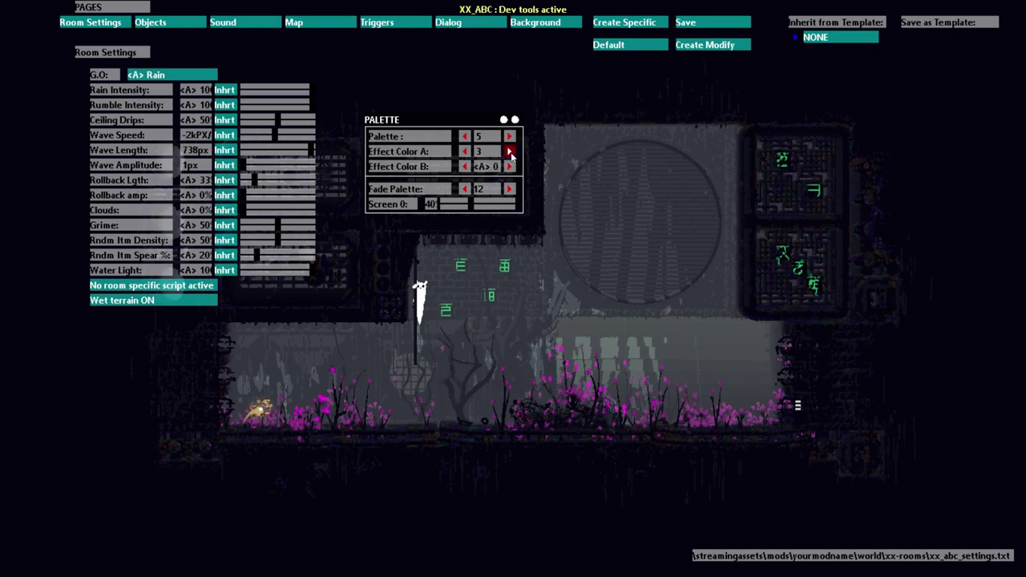
left_click(509, 152)
left_click(509, 152)
left_click(509, 152)
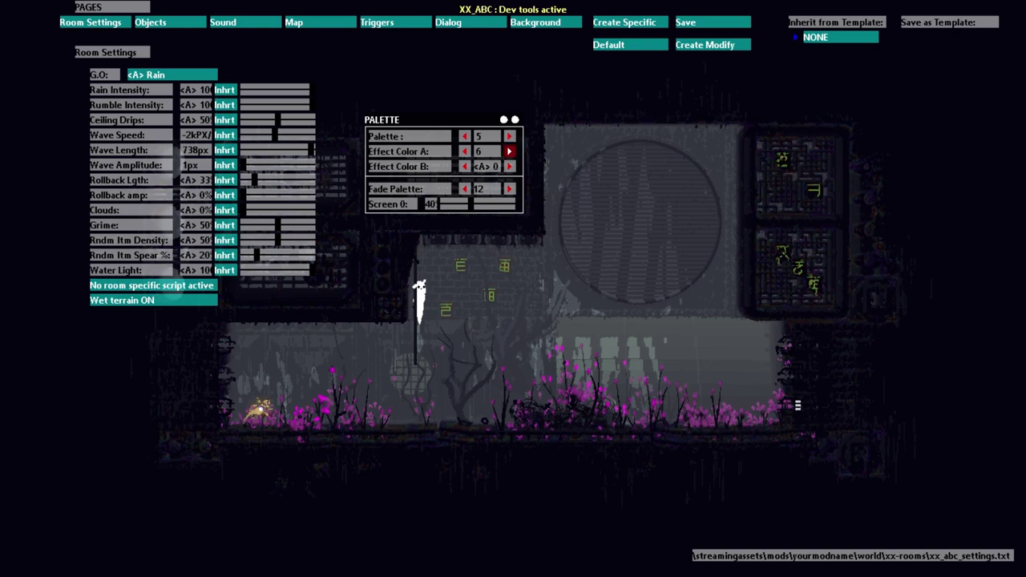
left_click(510, 153)
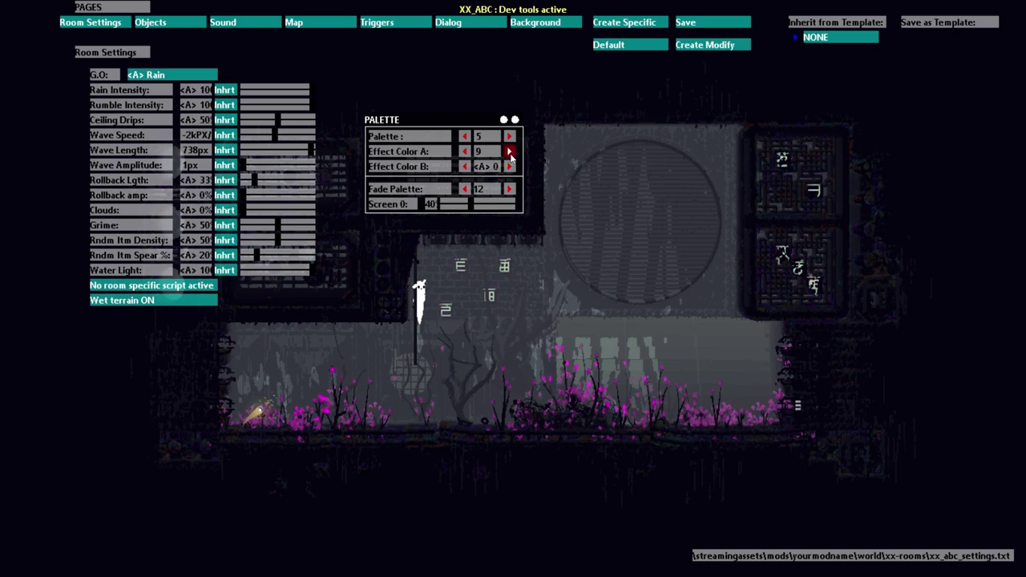
left_click(509, 152)
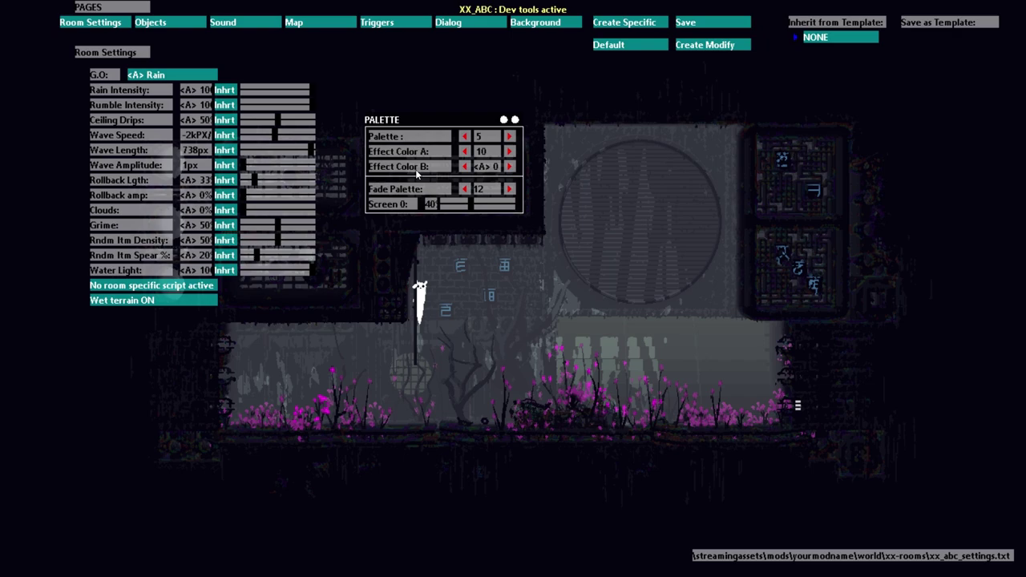
Step: Step Effect Color B through its colours and settle on 21
left_click(509, 167)
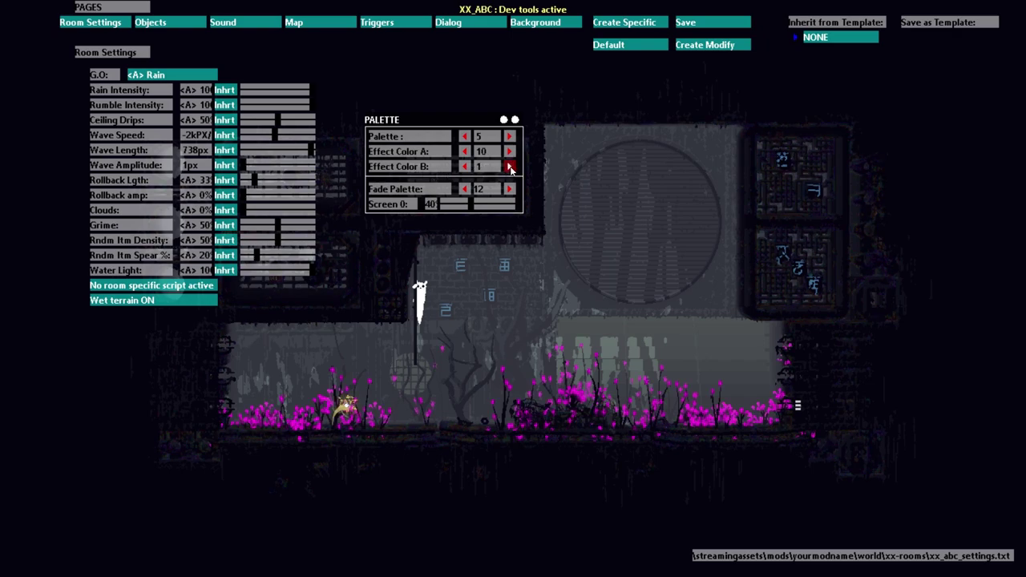
left_click(509, 167)
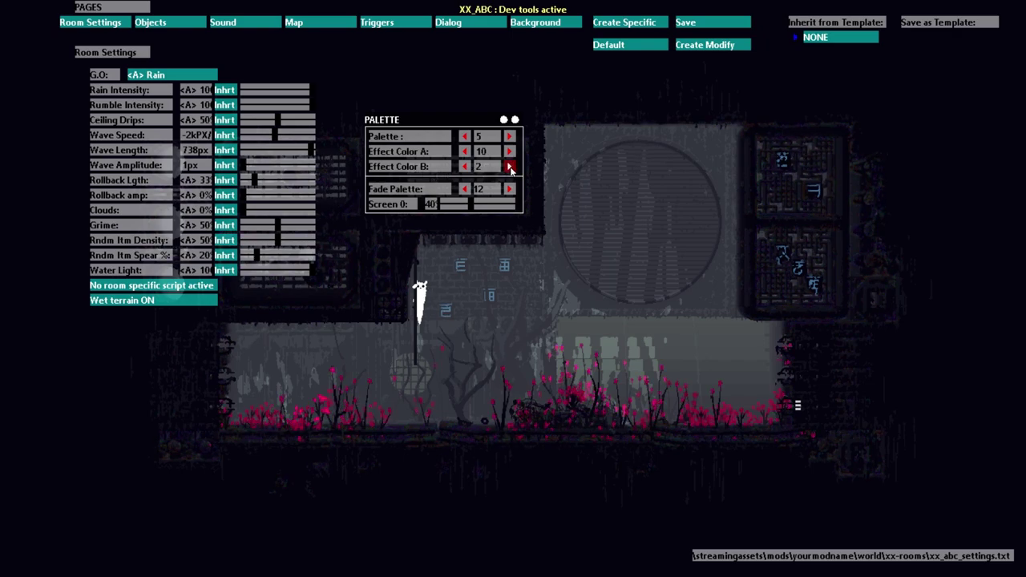
left_click(509, 167)
left_click(509, 166)
left_click(509, 167)
left_click(509, 167)
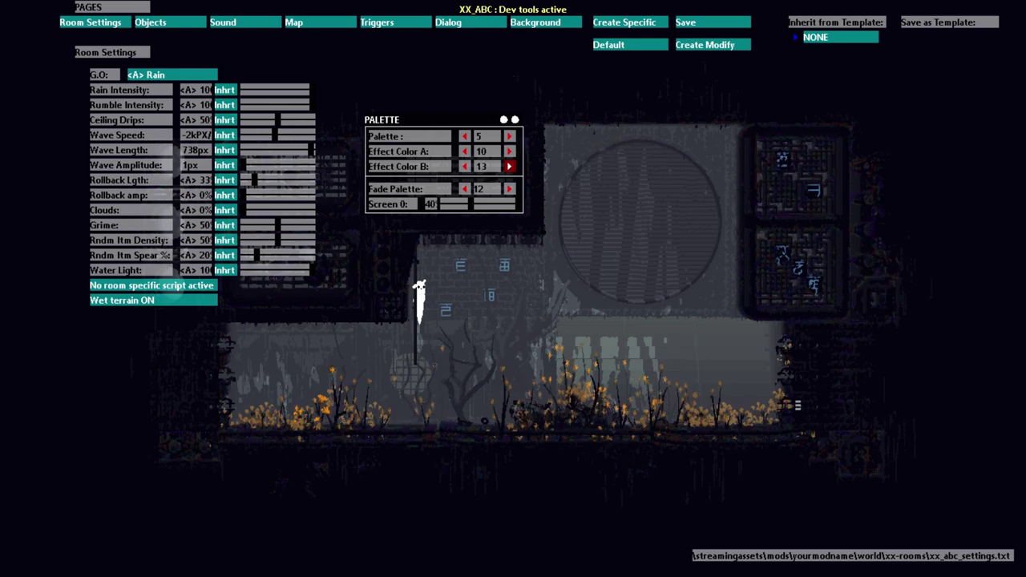
left_click(509, 166)
left_click(510, 167)
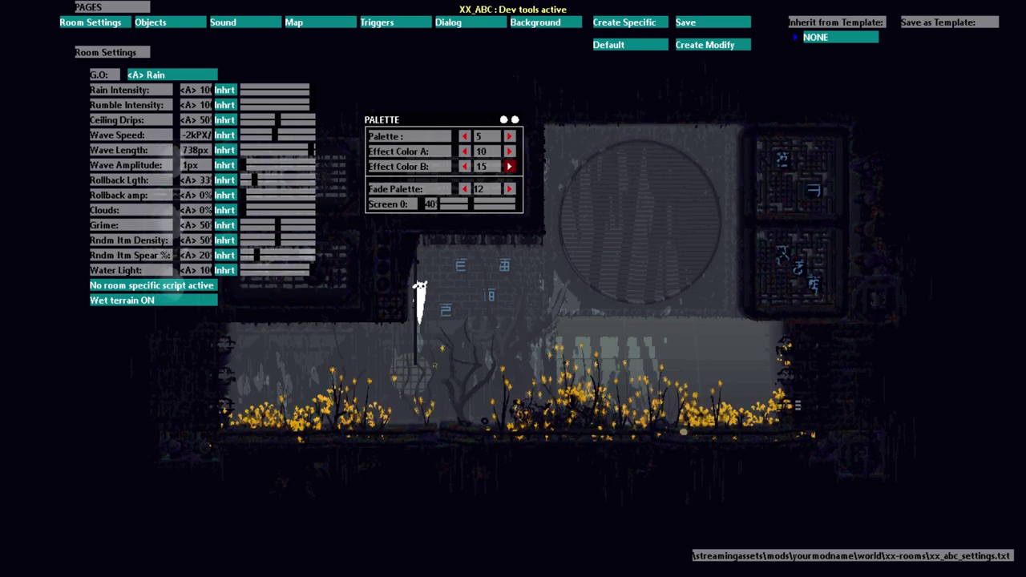
left_click(510, 167)
left_click(509, 167)
left_click(509, 167)
left_click(509, 167)
left_click(509, 167)
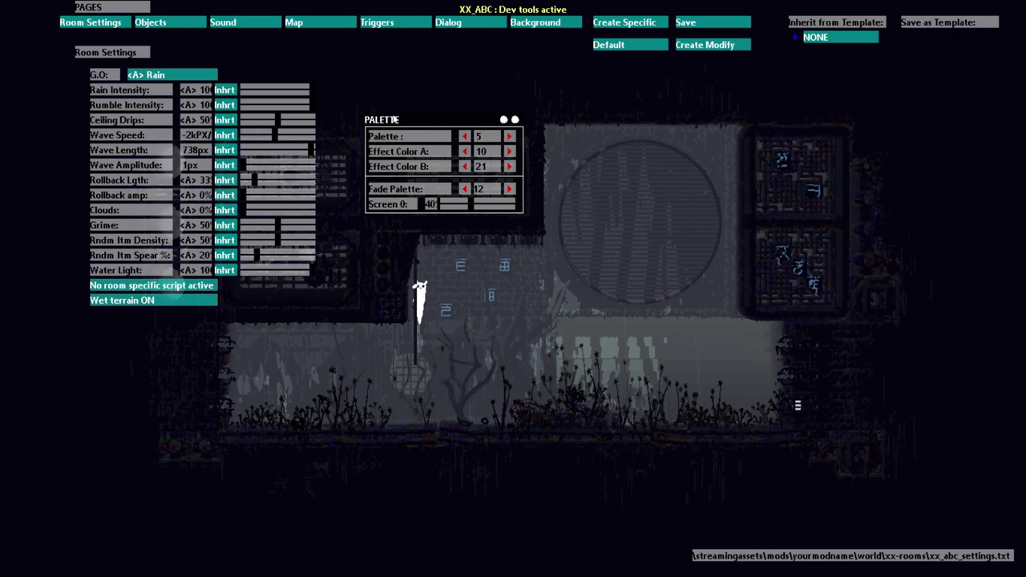
Step: Reopen the dev interface, add a new fade palette, and collapse the Effects panel and move it out of the way
key("h")
key("h")
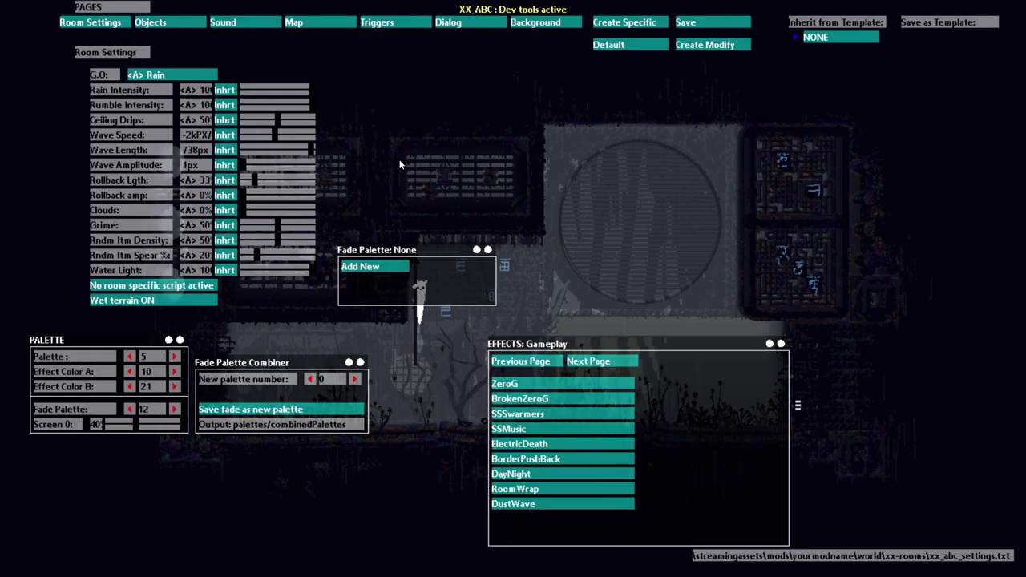
left_click(385, 267)
left_click(767, 346)
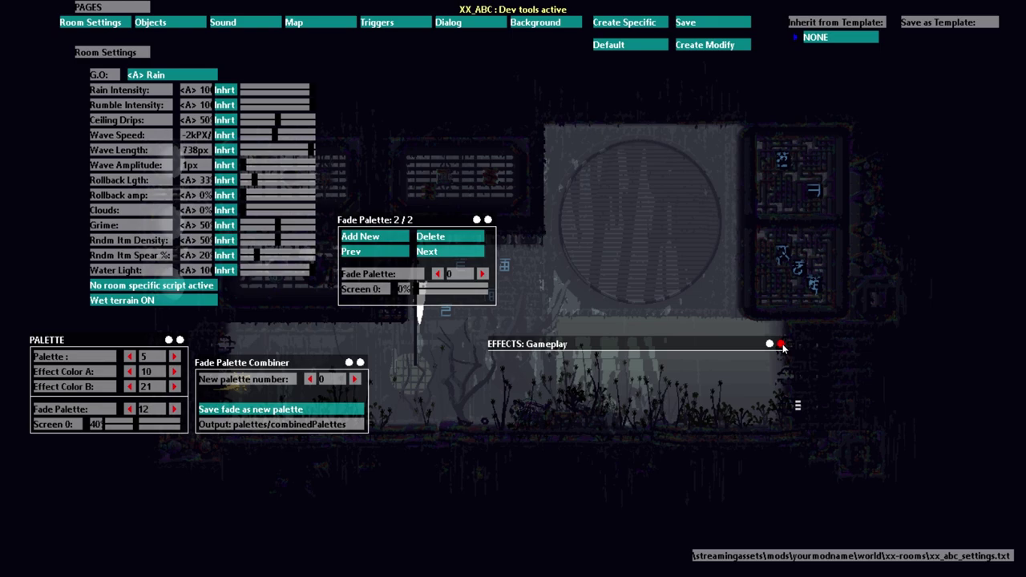
left_click_drag(770, 345, 939, 168)
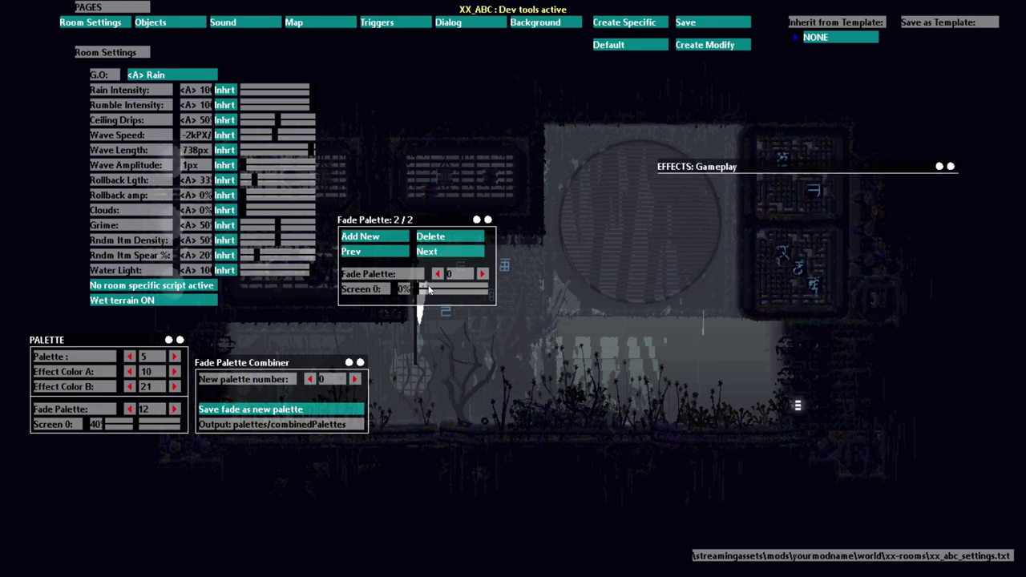
Step: Raise the added fade palette's Screen 0 strength to about 51%, and delete that fade palette
left_click_drag(416, 288, 453, 286)
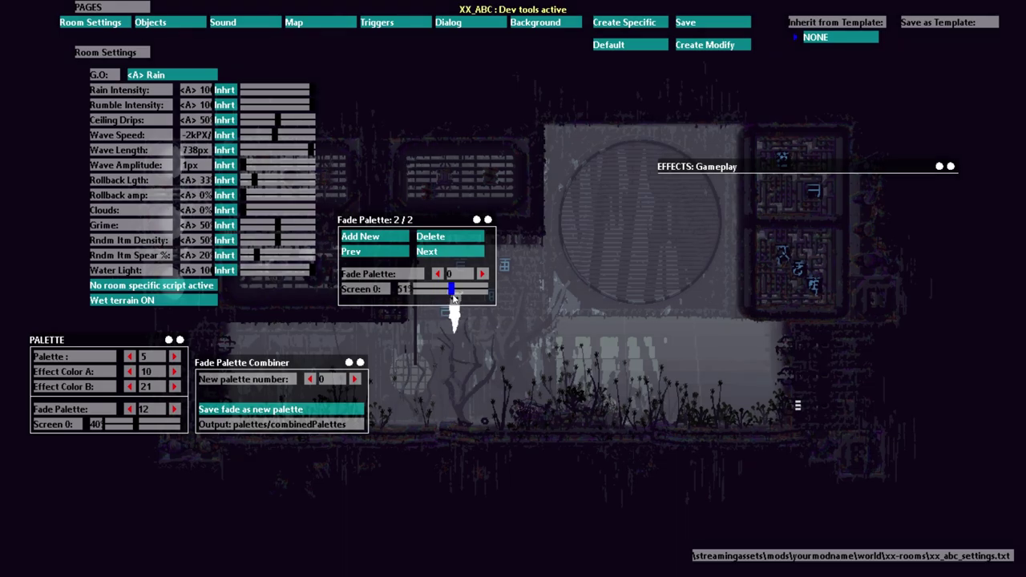
left_click(431, 236)
left_click_drag(491, 250, 458, 261)
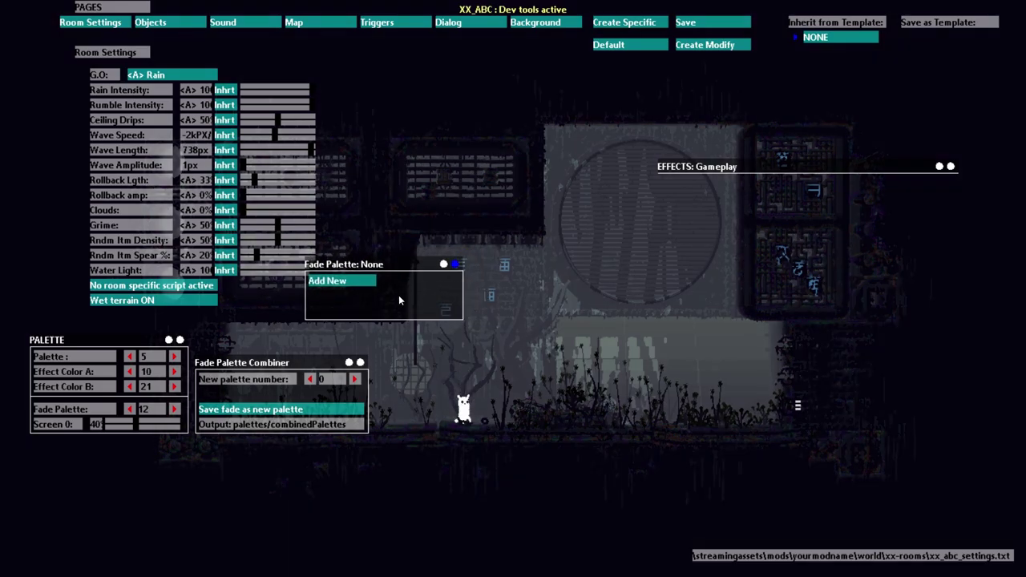
Step: Set the new palette number in the Fade Palette Combiner to 29 and save the fade as a new palette
left_click_drag(360, 362, 362, 365)
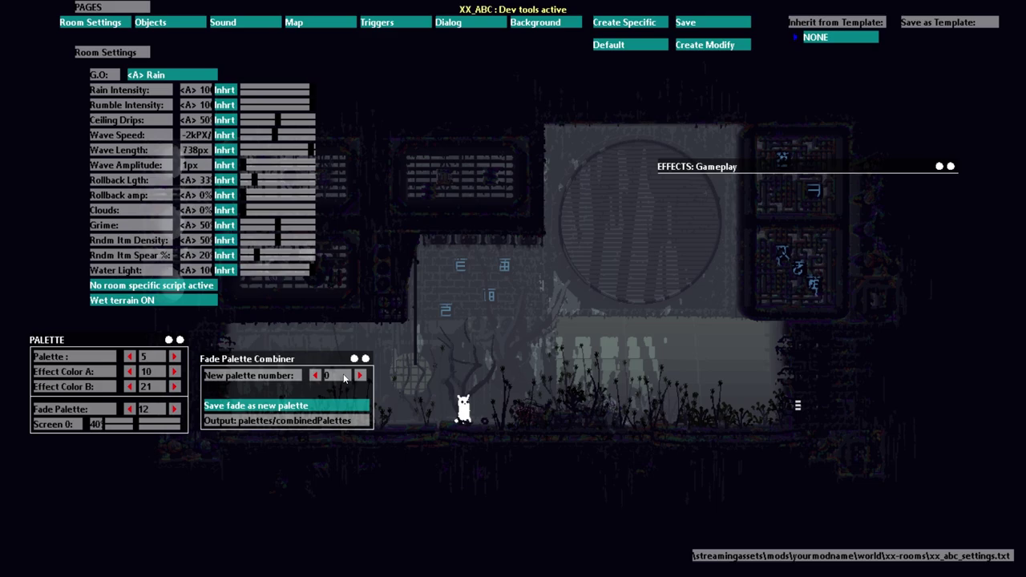
left_click(359, 376)
left_click(359, 376)
left_click(359, 376)
left_click(360, 376)
left_click(359, 376)
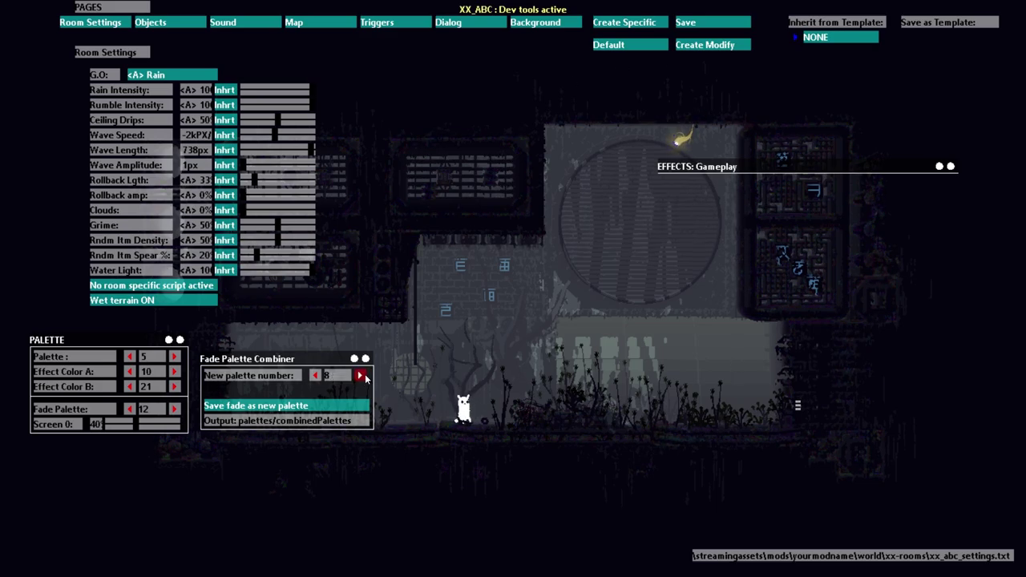
left_click(360, 376)
left_click(360, 376)
left_click(360, 376)
left_click(360, 376)
left_click(360, 376)
left_click(360, 376)
left_click(359, 376)
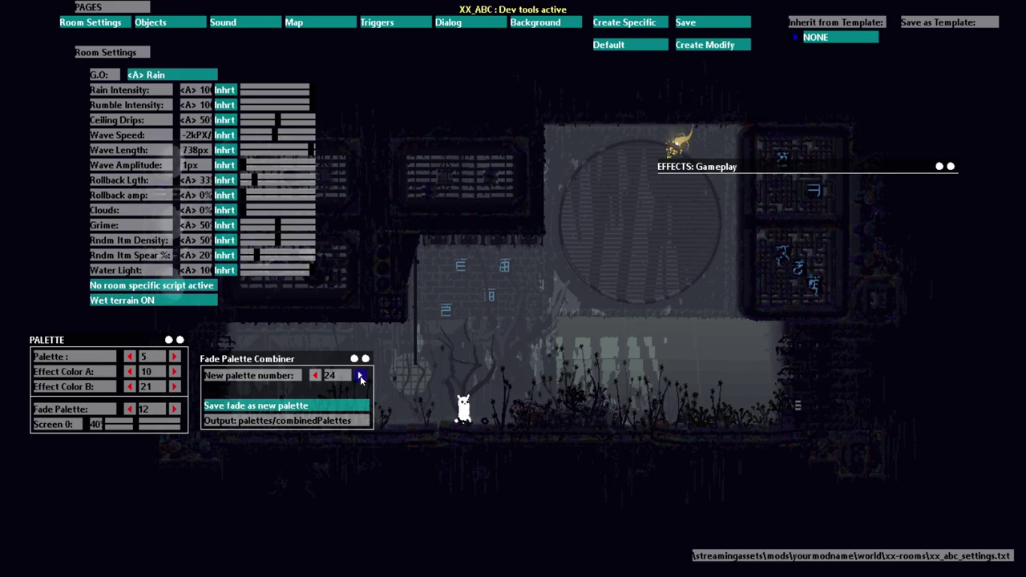
left_click(360, 376)
left_click(360, 376)
left_click(360, 376)
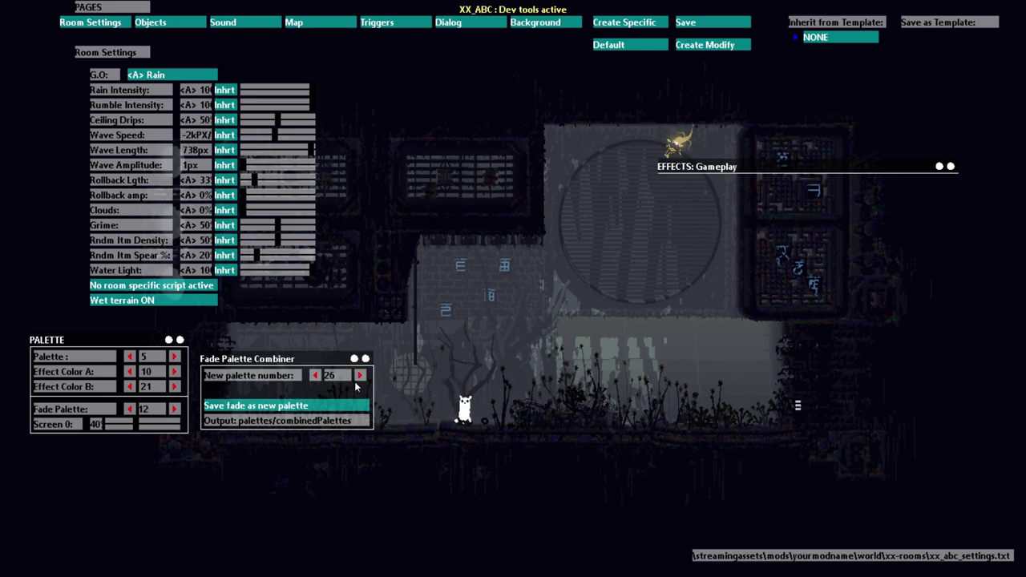
left_click(360, 376)
left_click(360, 376)
left_click(360, 376)
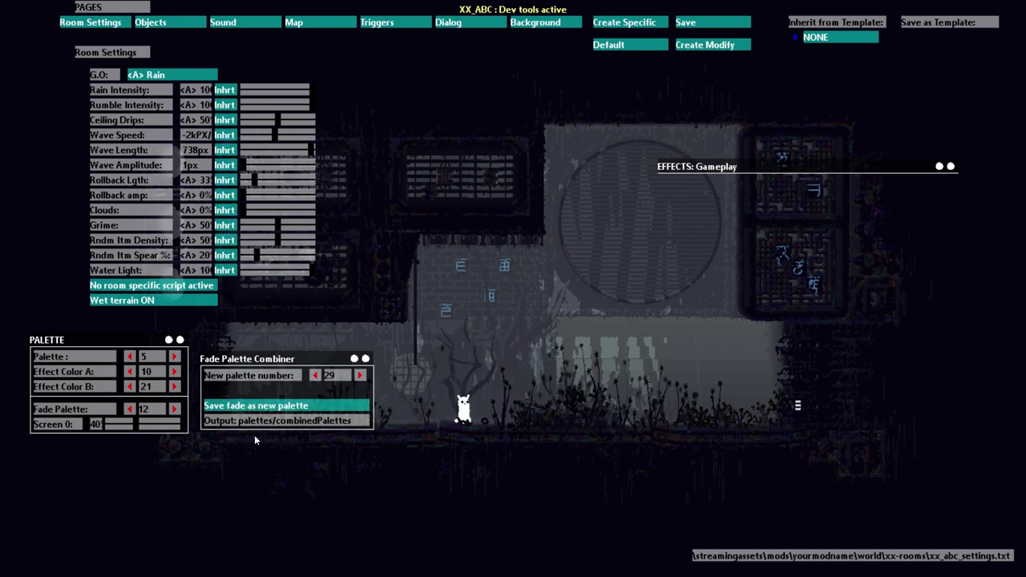
left_click(252, 406)
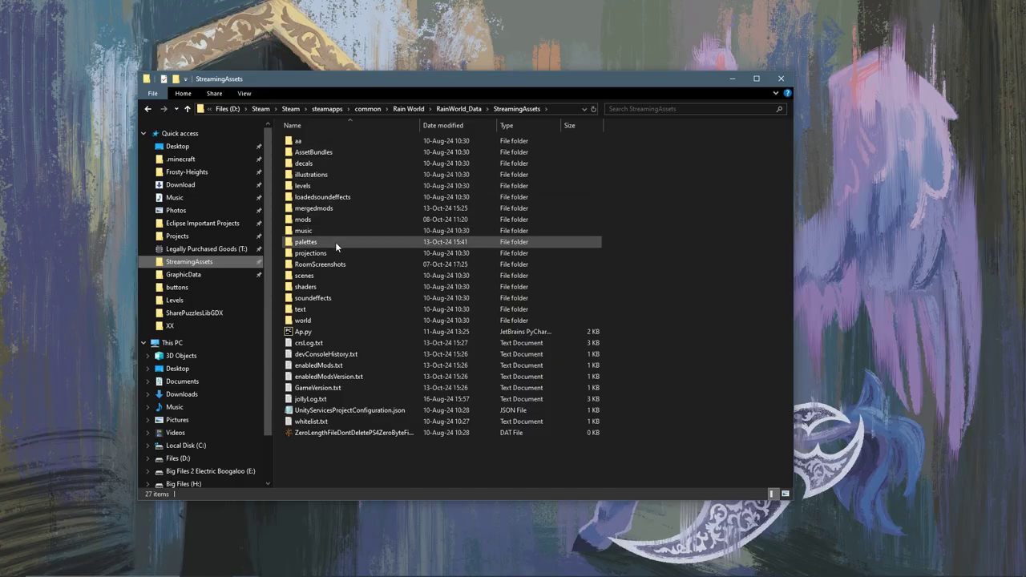
Step: In File Explorer, open the combinedPalettes folder inside StreamingAssets' palettes folder and select the saved palette file
double_click(335, 242)
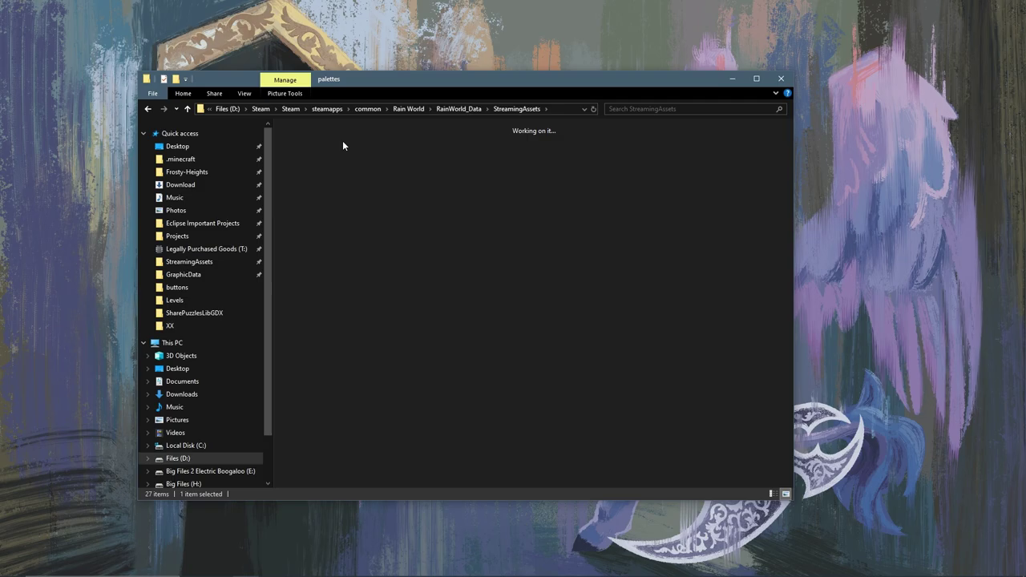
double_click(334, 152)
left_click(315, 145)
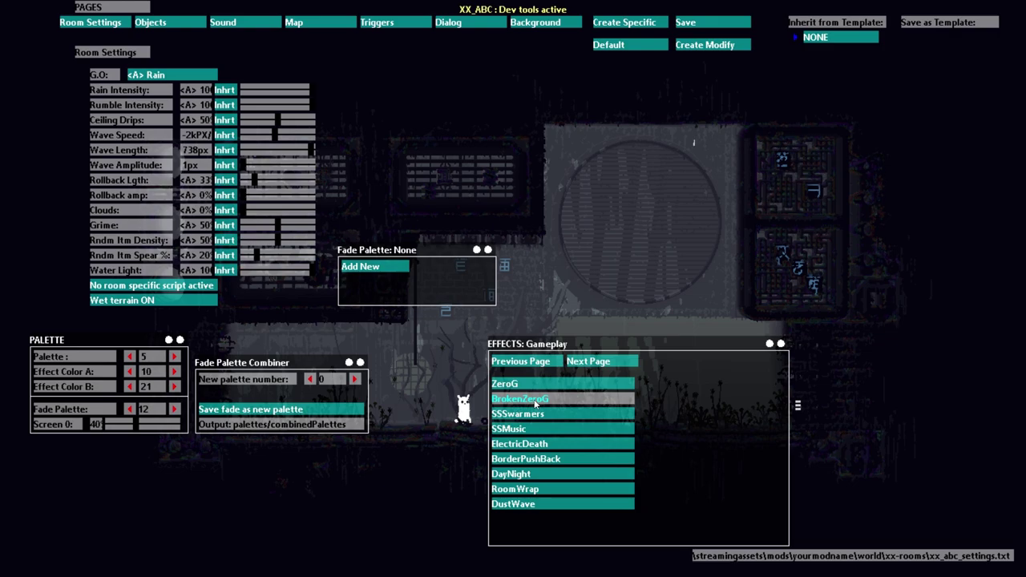
Step: From the Lighting effects, try a slightly raised Contrast effect, then replace it with a Brightness effect at about 54%
left_click(624, 362)
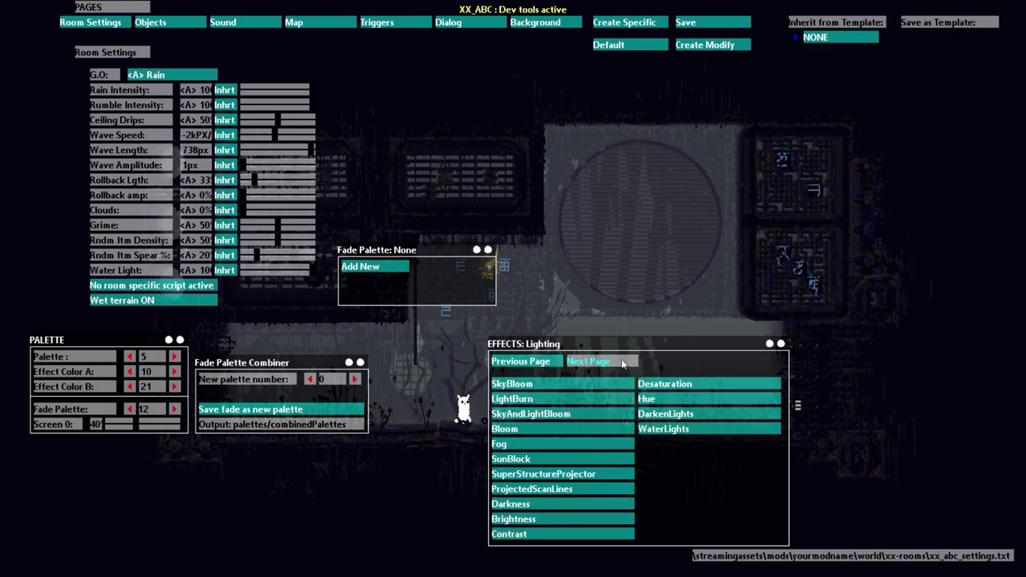
left_click(567, 534)
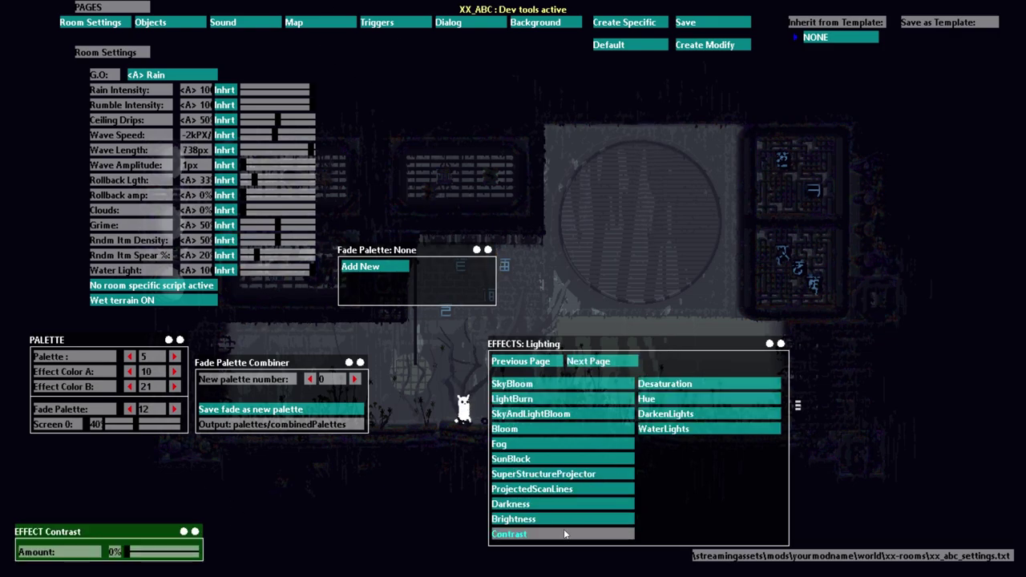
mouse_move(126, 555)
left_mouse_down()
mouse_move(246, 554)
mouse_move(142, 550)
left_mouse_up()
left_click(525, 519)
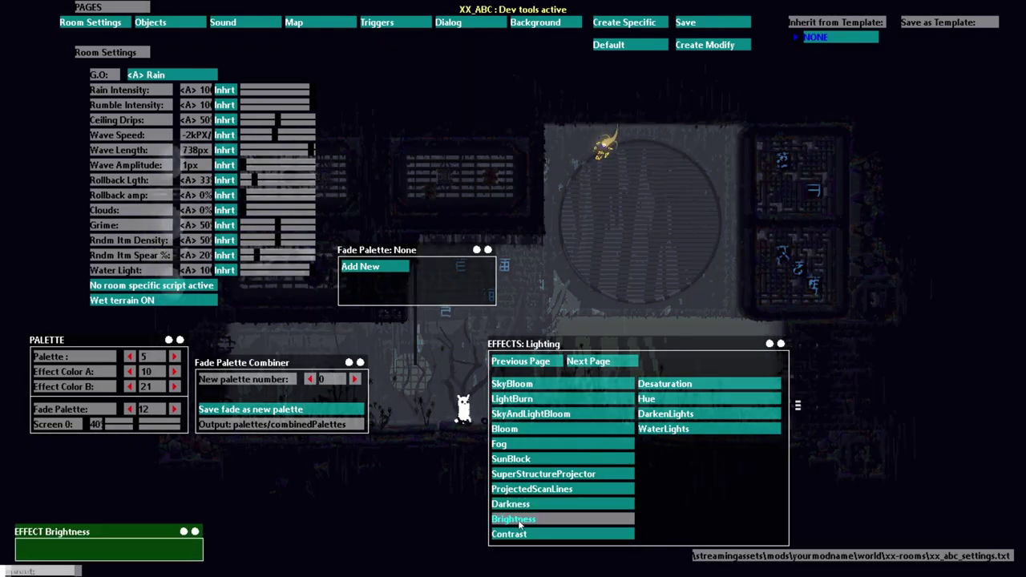
left_click_drag(128, 559, 167, 561)
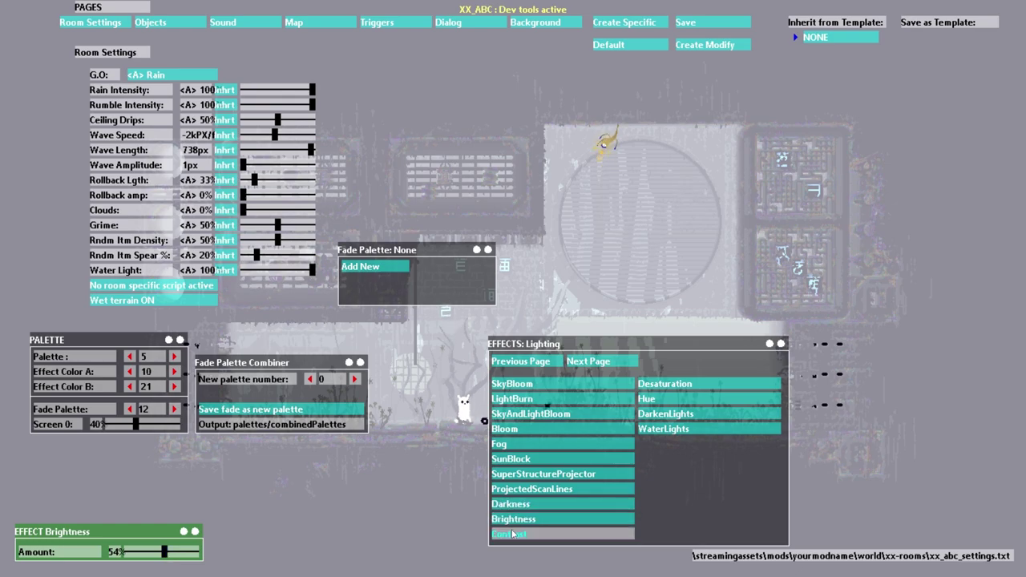
Step: Add a Darkness effect and raise its amount past halfway, and add a Contrast effect at about 48%
left_click(510, 504)
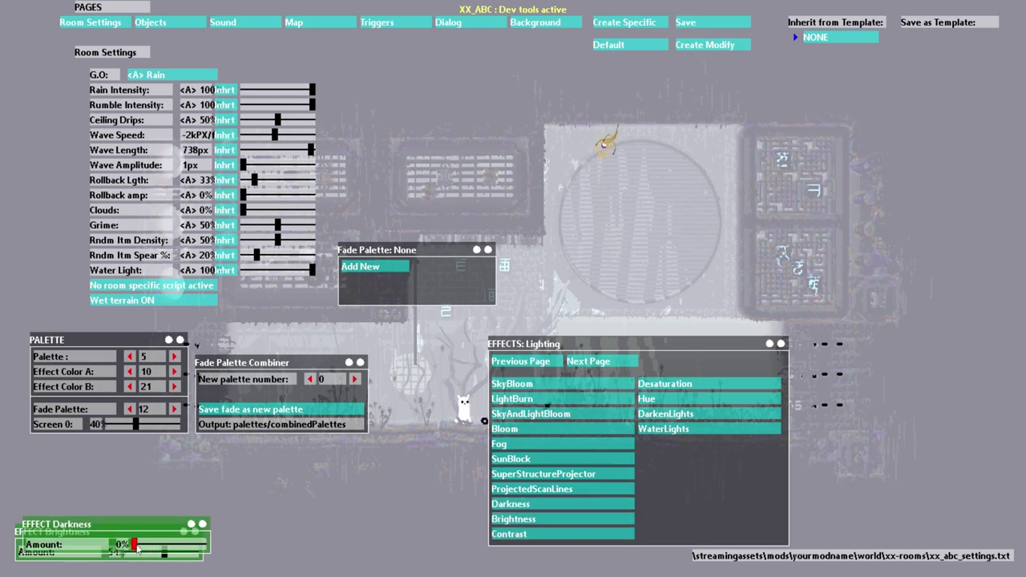
left_click_drag(137, 547, 178, 545)
left_click(513, 534)
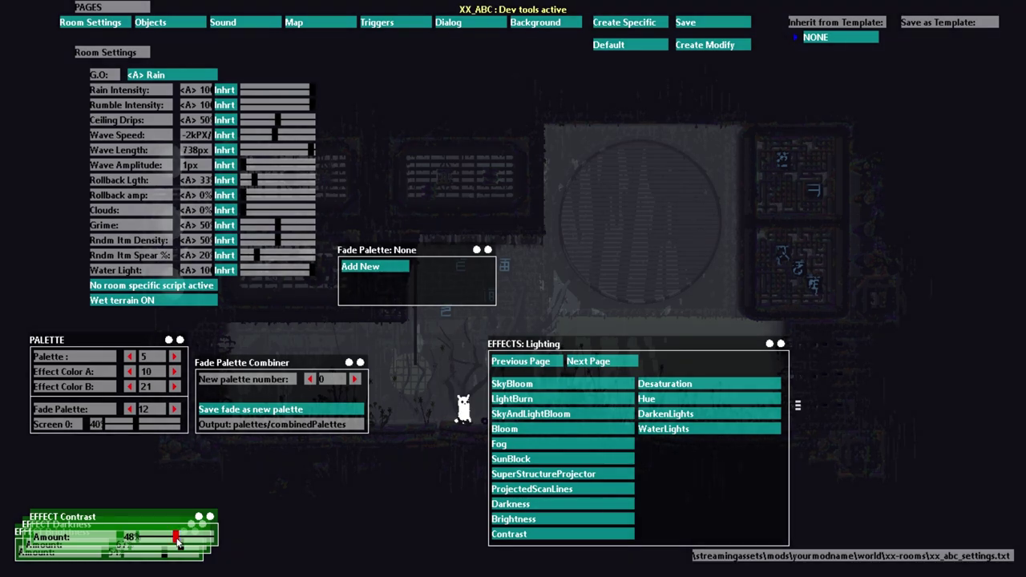
Step: Add a Hue effect and shift it past halfway, and add a Desaturation effect at 100%
left_click(647, 398)
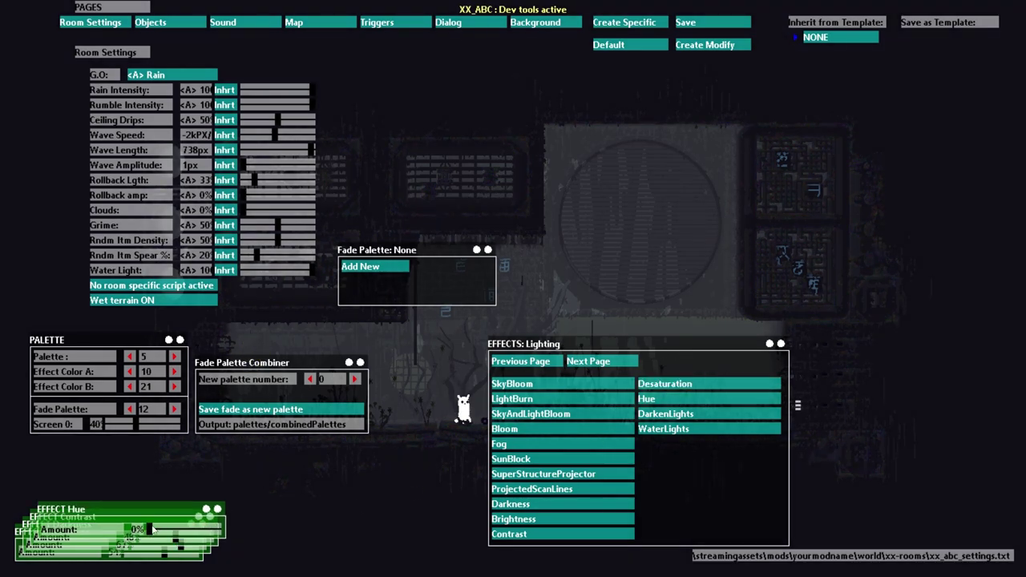
left_click_drag(149, 531, 194, 529)
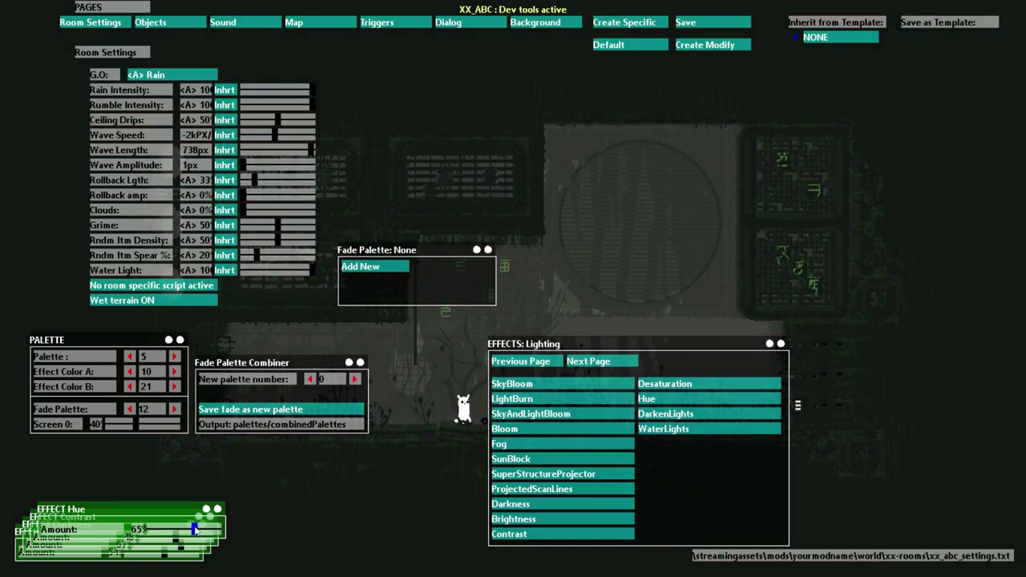
left_click(653, 384)
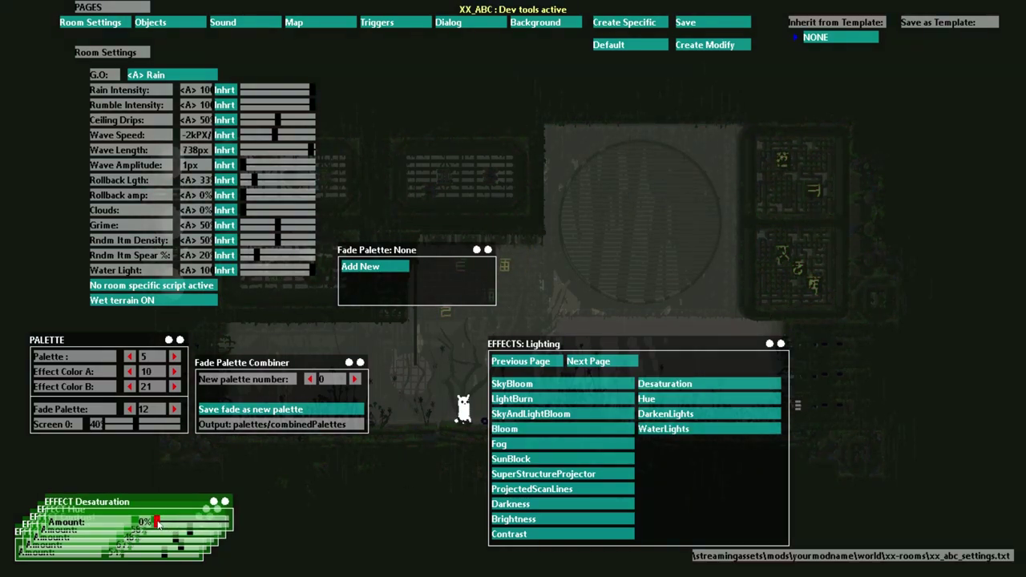
left_click_drag(157, 522, 227, 522)
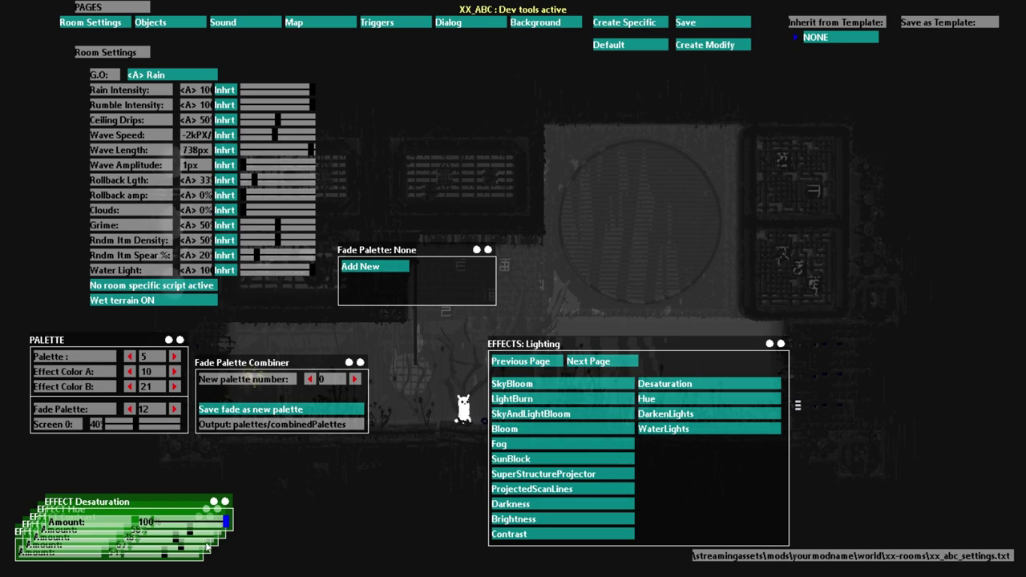
Step: Add a Fog effect in place of the colour effects, test its amount between about 4% and 100%, and settle on about 50%
left_click(498, 443)
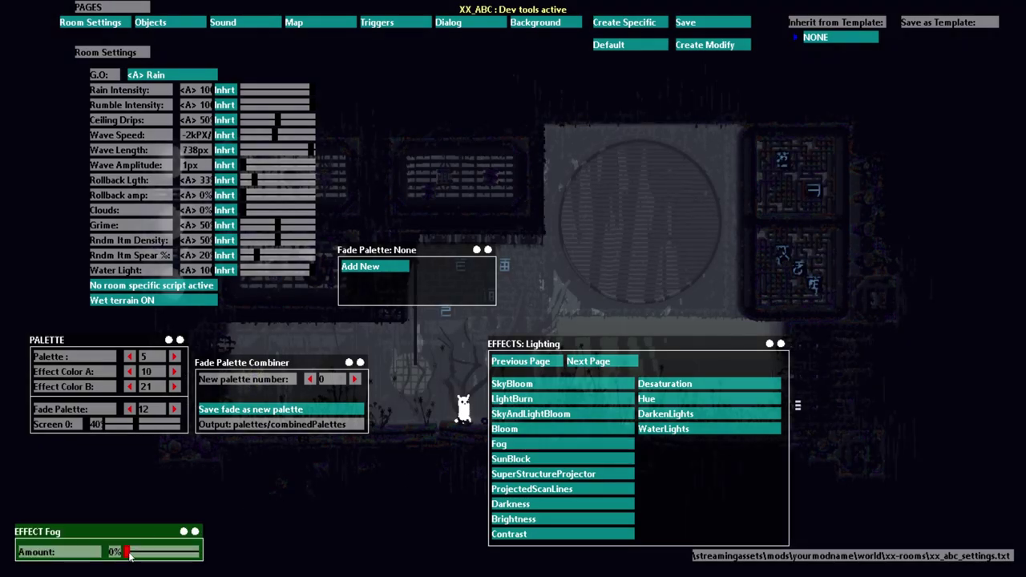
left_click_drag(128, 554, 197, 553)
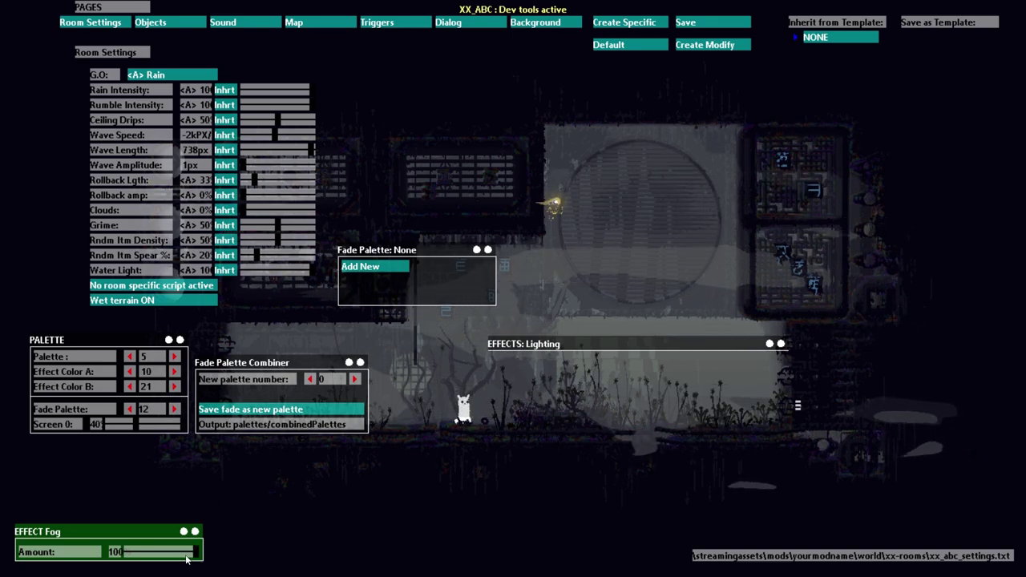
left_click_drag(198, 553, 133, 562)
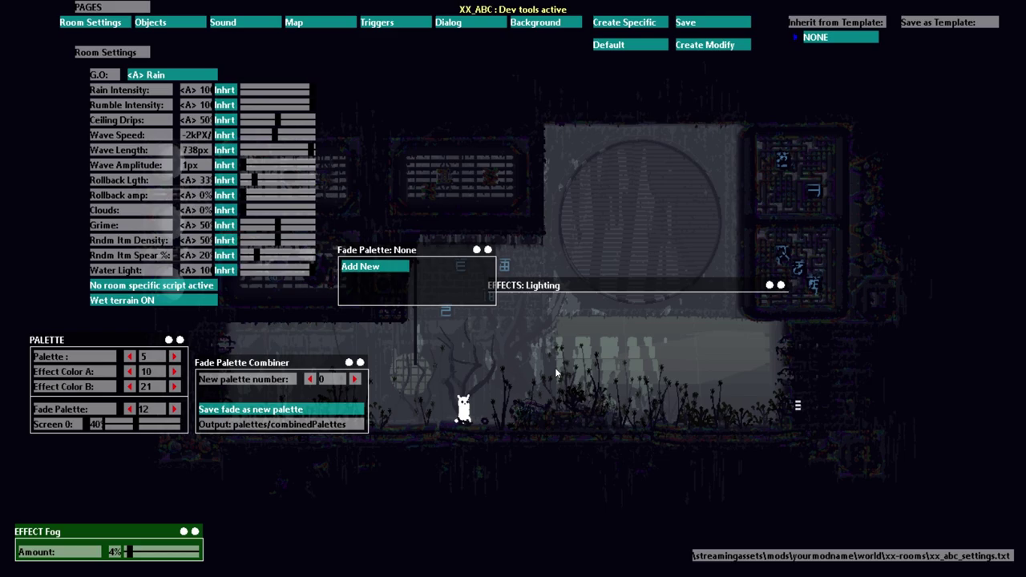
left_click_drag(128, 552, 267, 557)
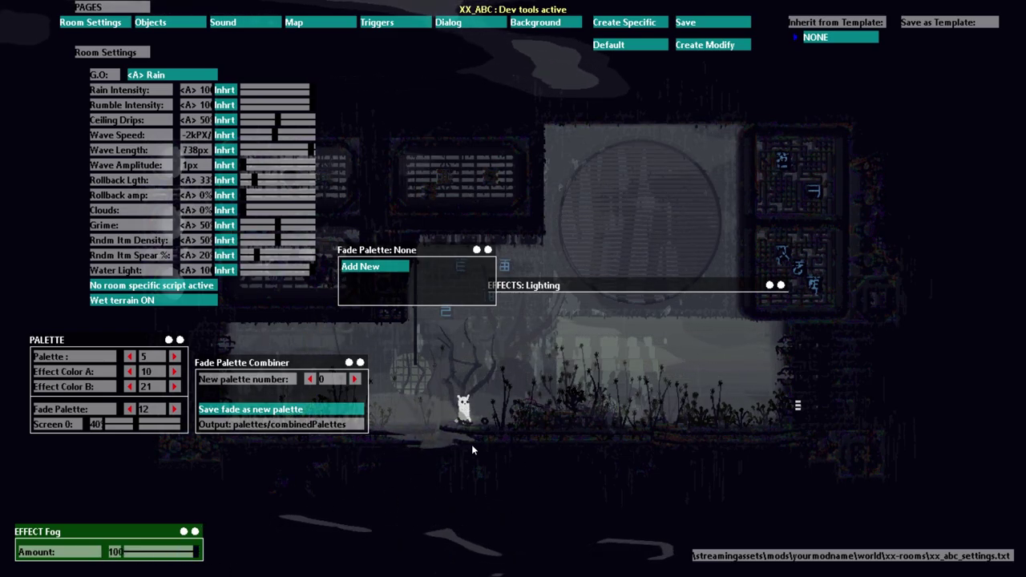
left_click(161, 551)
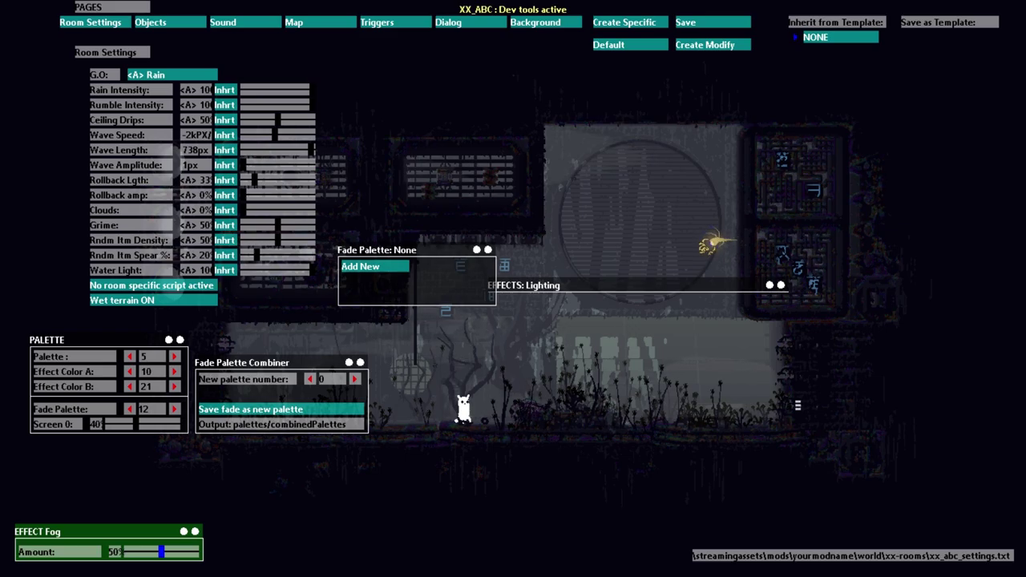
Step: Rearrange the view by collapsing the Fade Palette panel and moving the expanded Effects panel, and remove the Fog effect
left_click(770, 287)
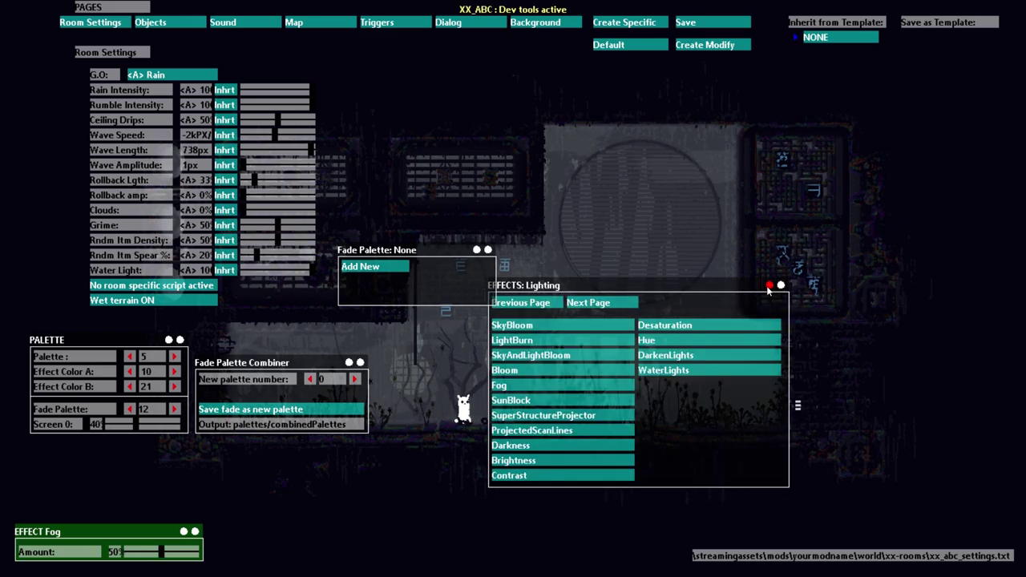
left_click(477, 250)
left_click_drag(768, 284, 835, 335)
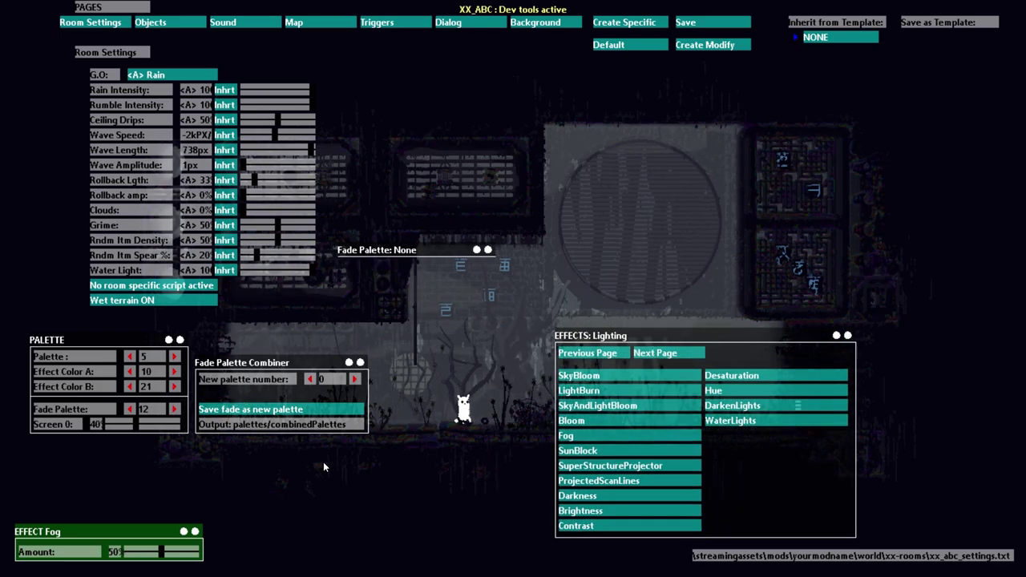
left_click(605, 434)
Step: Browse the effect categories through to Unsorted, add the SandPuffs effect and set its amount to 100%
left_click(655, 353)
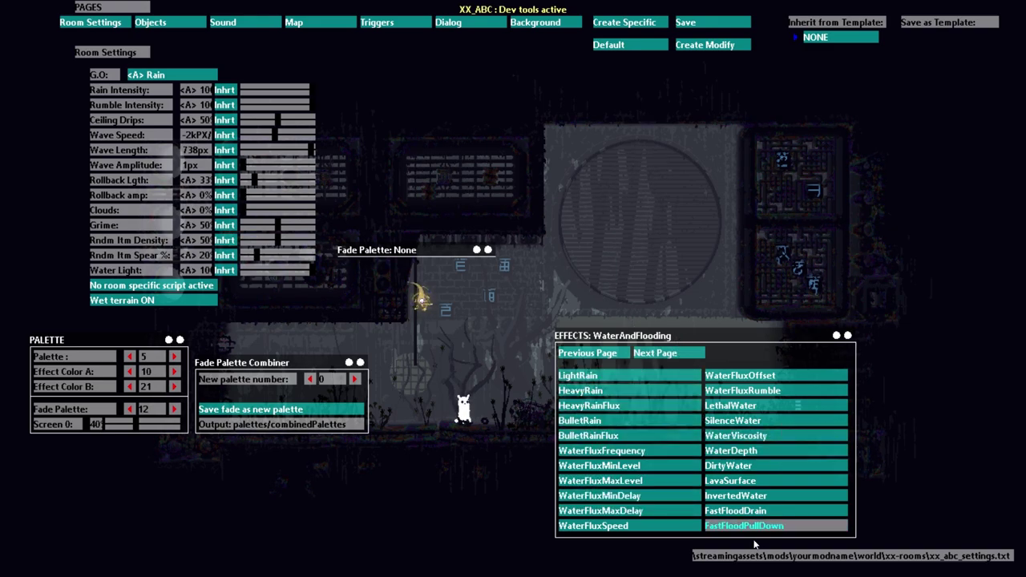
left_click(658, 351)
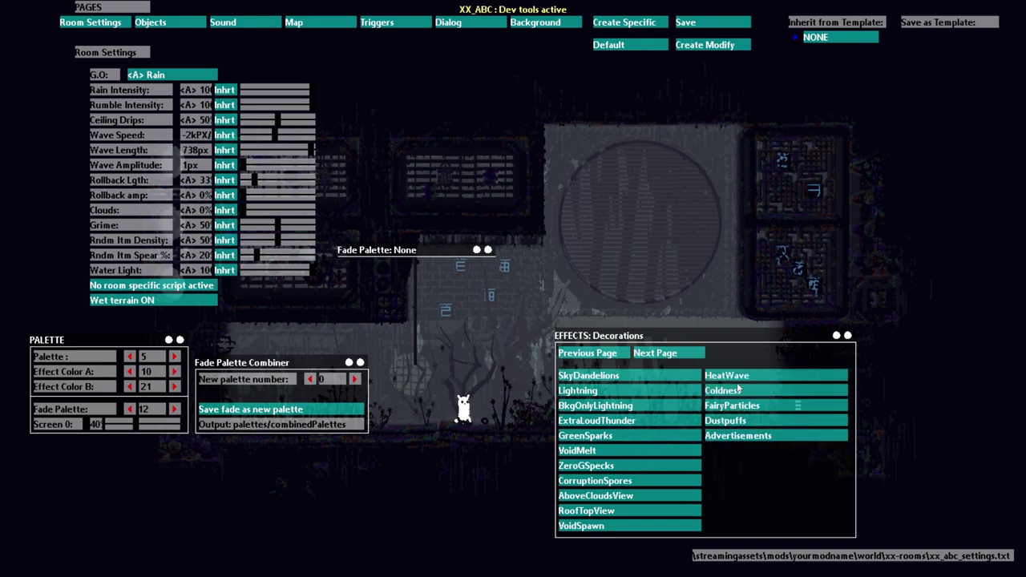
left_click(674, 353)
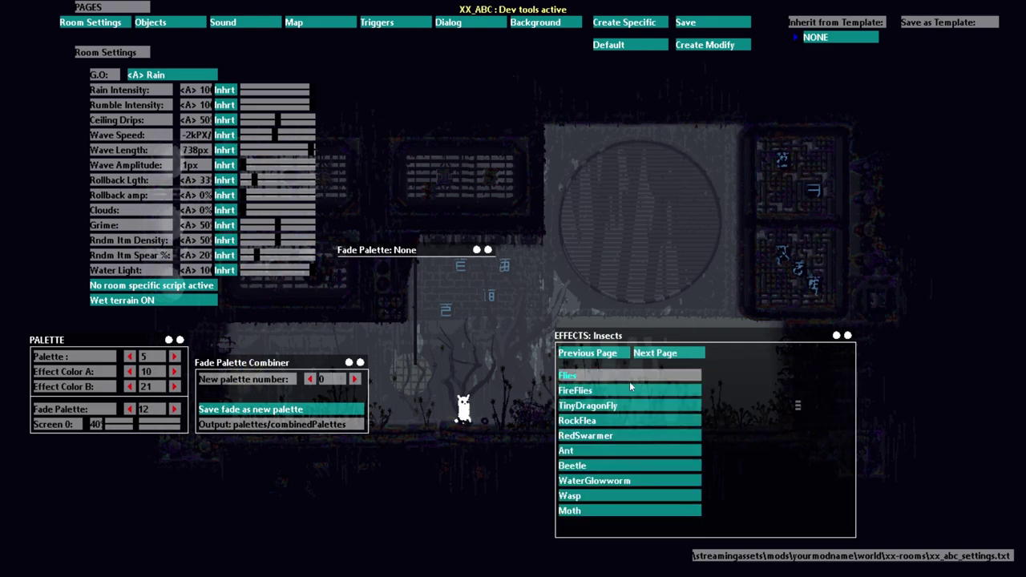
left_click(672, 353)
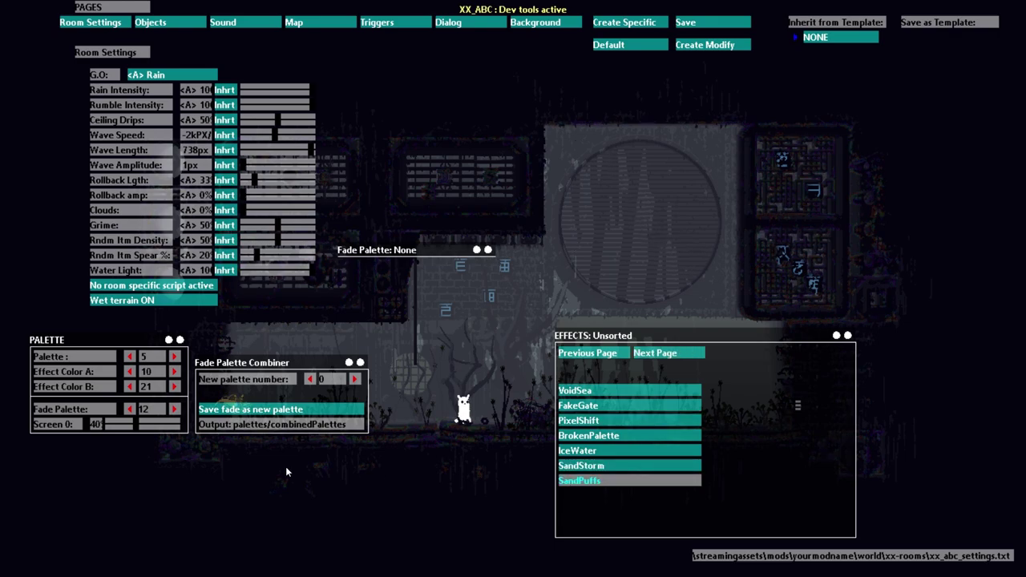
left_click(594, 481)
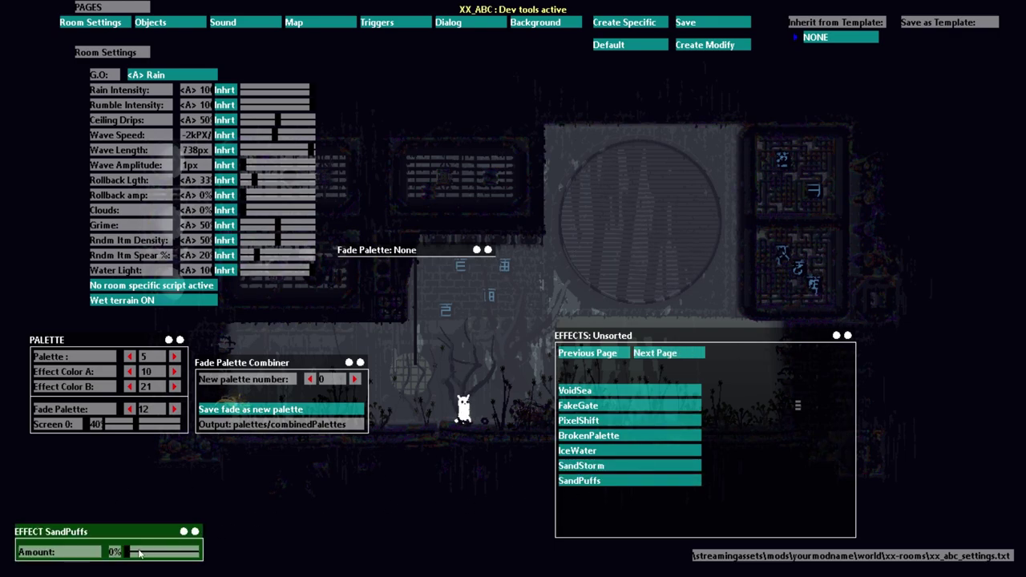
left_click_drag(127, 552, 265, 553)
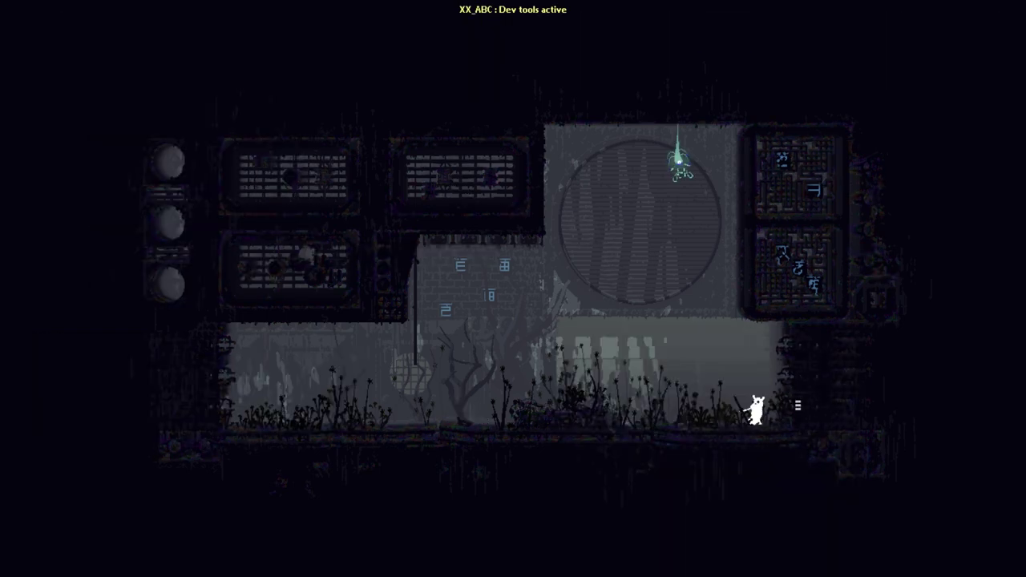
Step: With the dev interface hidden, run and jump the slugcat back and forth through the room to test the sand puffs
key("Left")
key("Left")
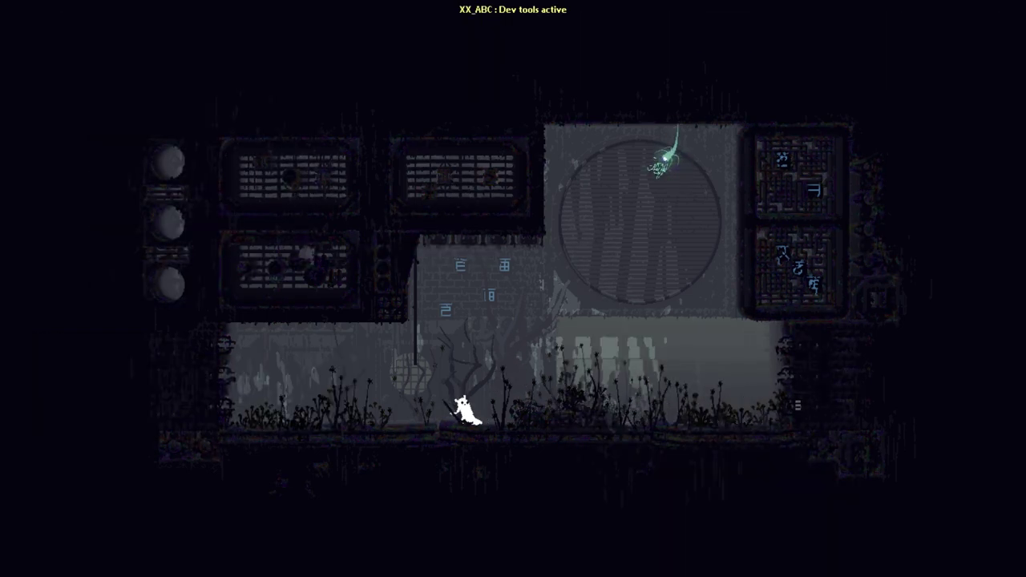
key("Right")
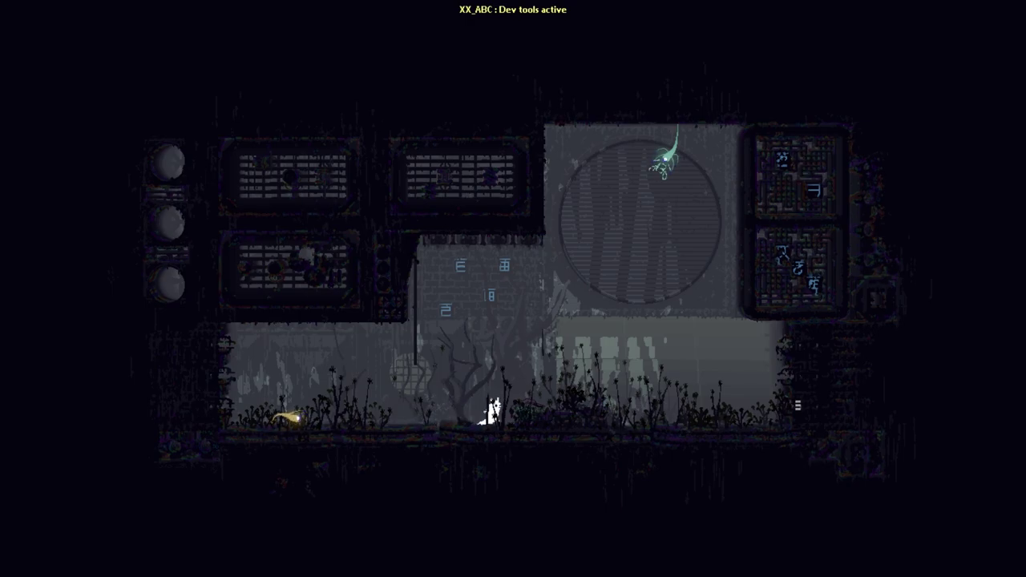
key("Left")
key("Up")
key("Right")
key("Left")
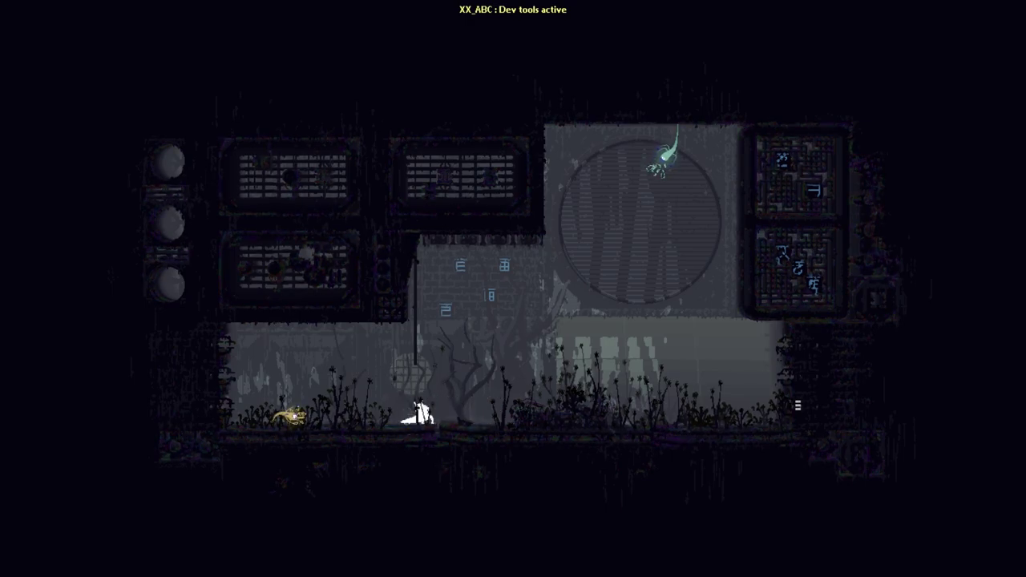
key("Right")
key("Left")
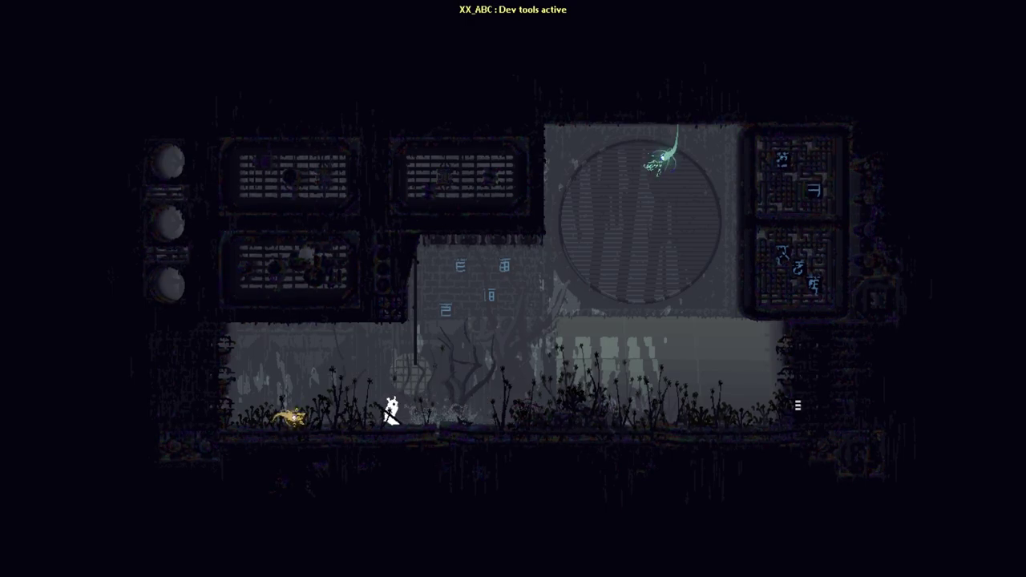
key("Right")
key("Left")
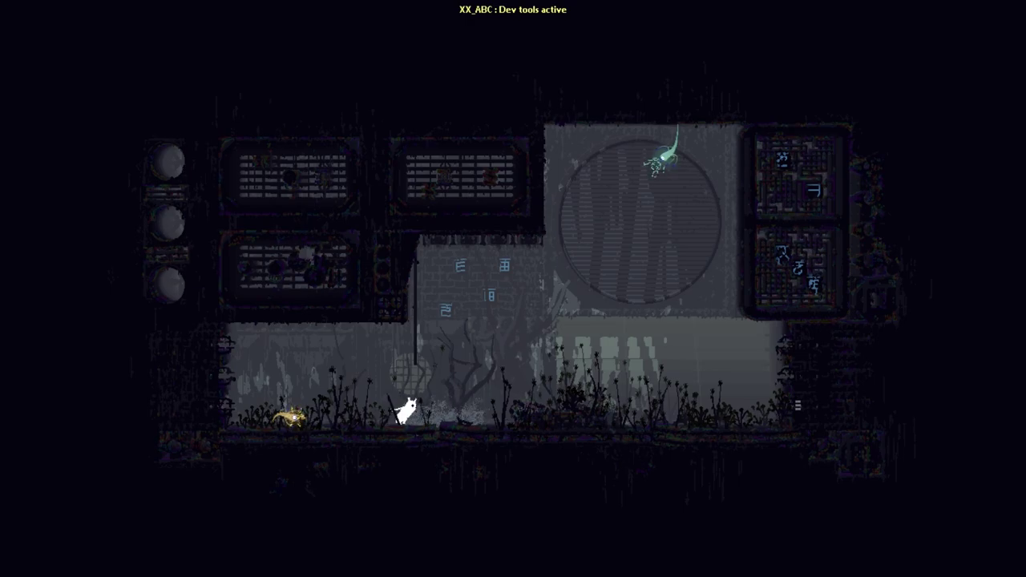
key("Up")
key("Right")
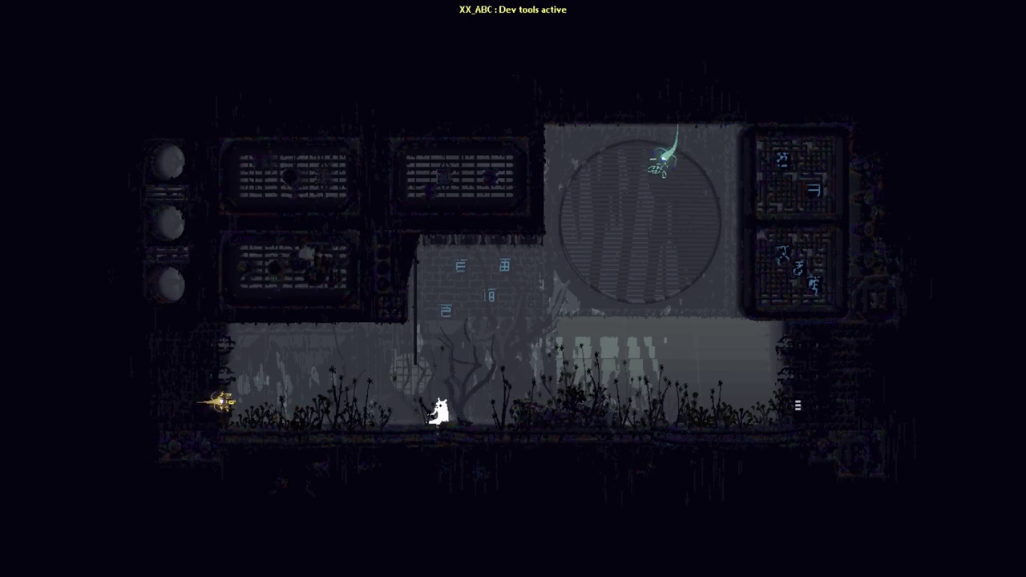
key("Left")
key("Up")
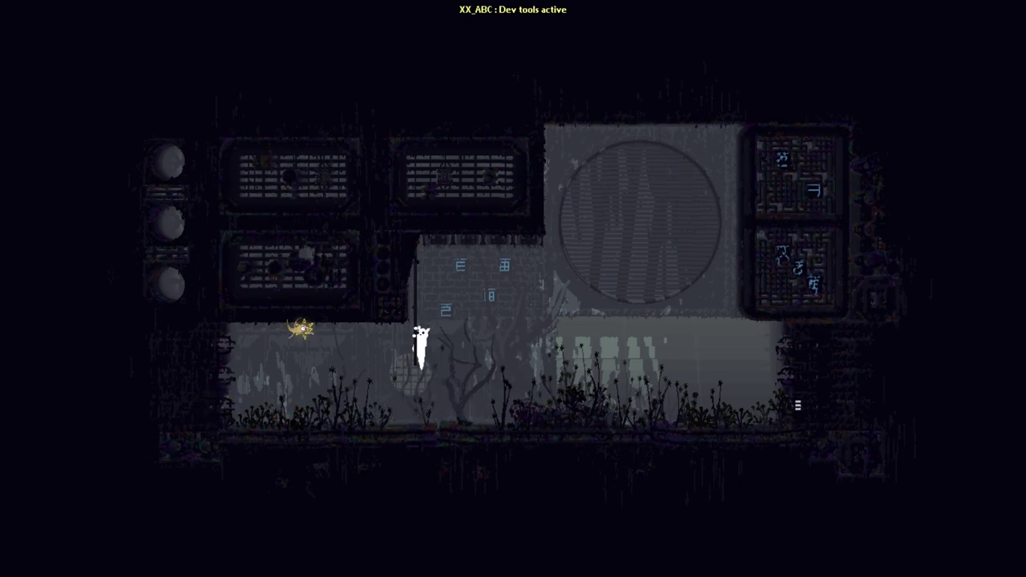
Step: Reopen the dev interface, remove the SandPuffs effect from the Unsorted category, and go back to the Lighting effects
key("o")
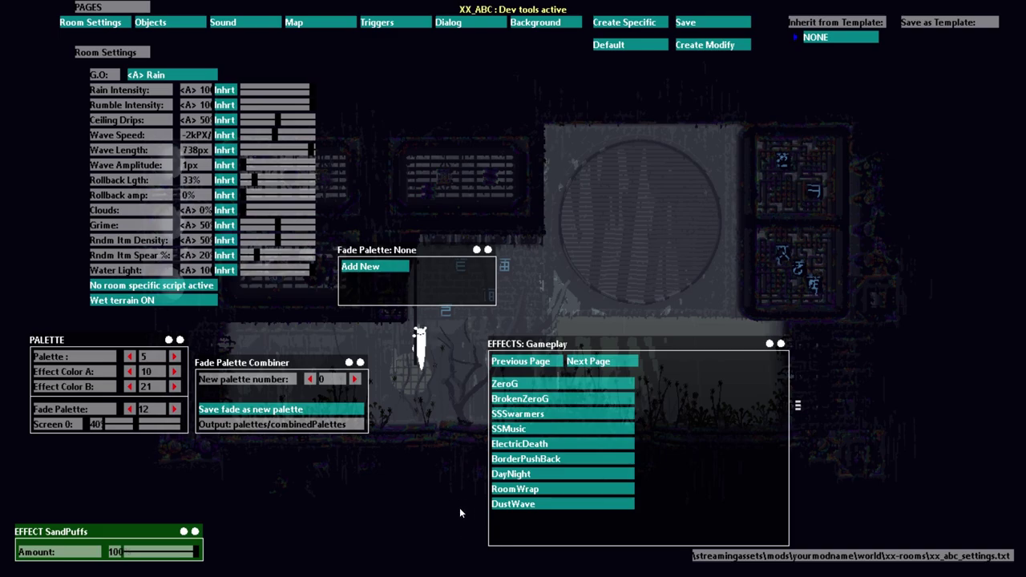
left_click(588, 362)
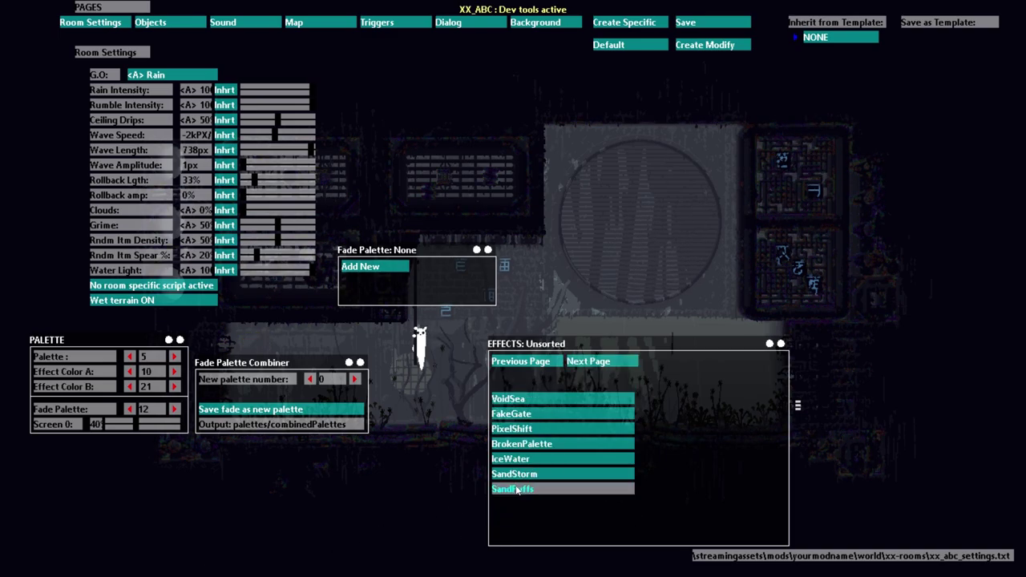
left_click(521, 362)
left_click(523, 361)
left_click(522, 361)
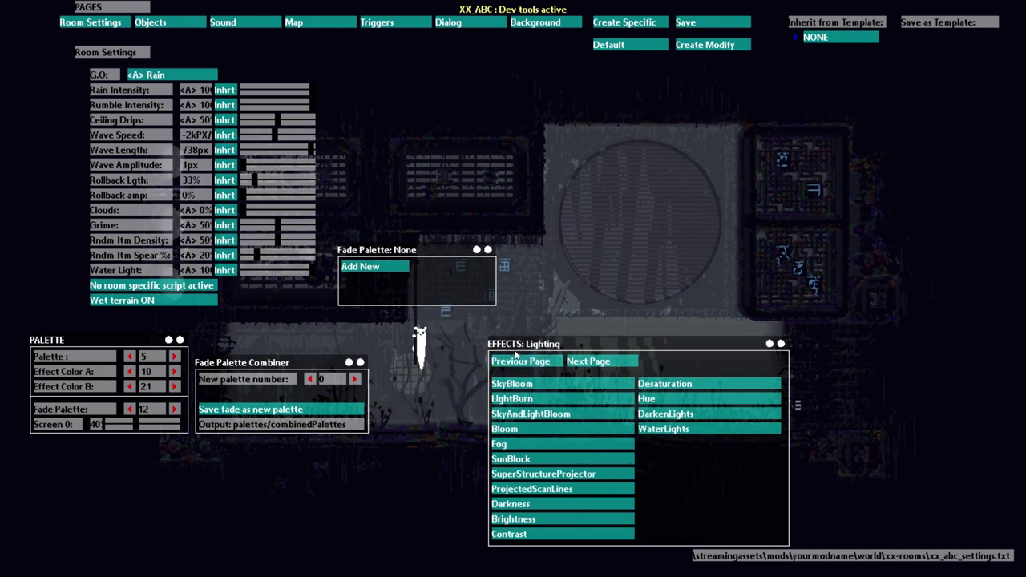
Step: Add the Fog effect from Lighting and the SandPuffs effect from Unsorted, and set both amounts to 100%
left_click(521, 444)
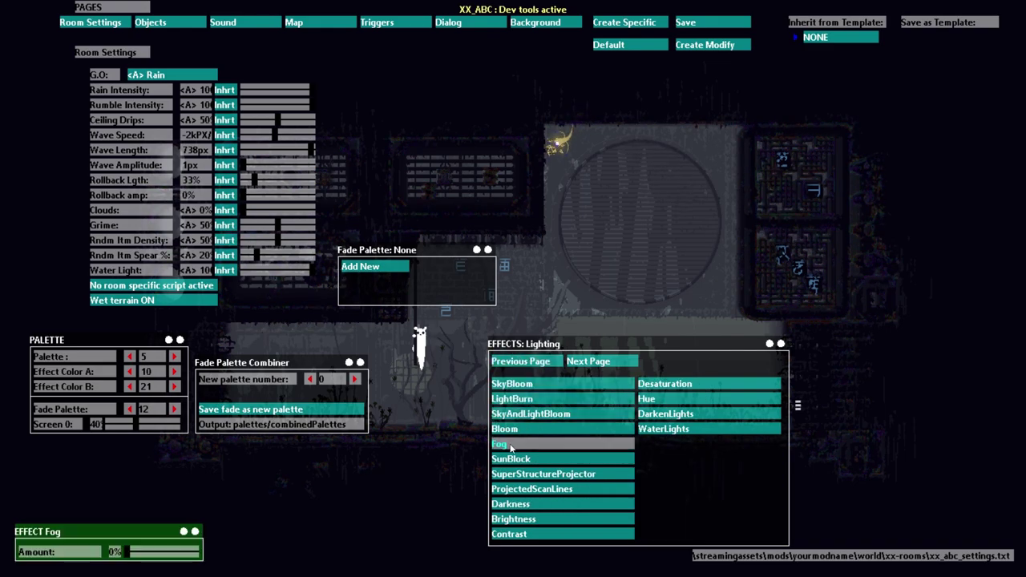
left_click(589, 362)
left_click(589, 362)
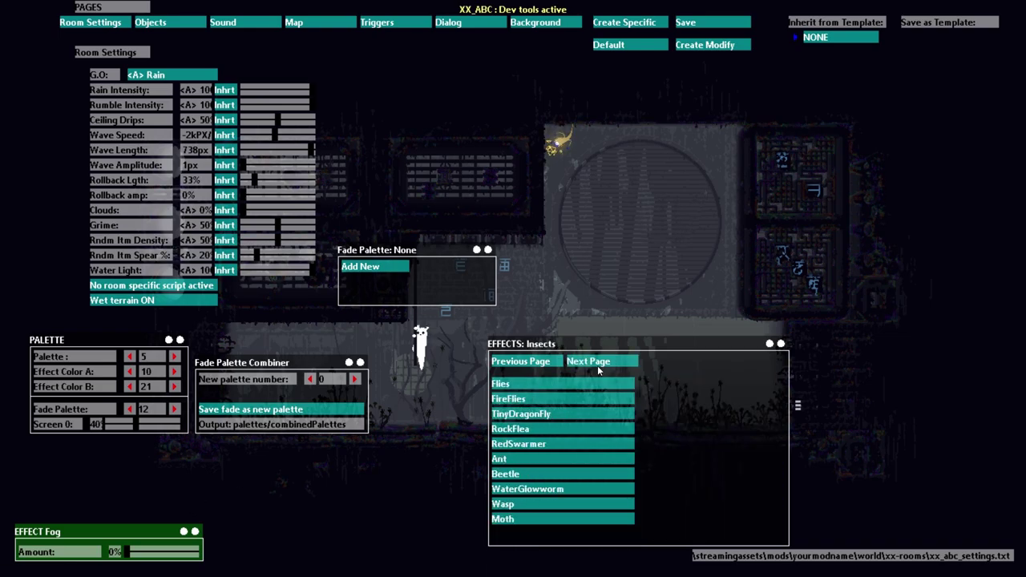
left_click(589, 362)
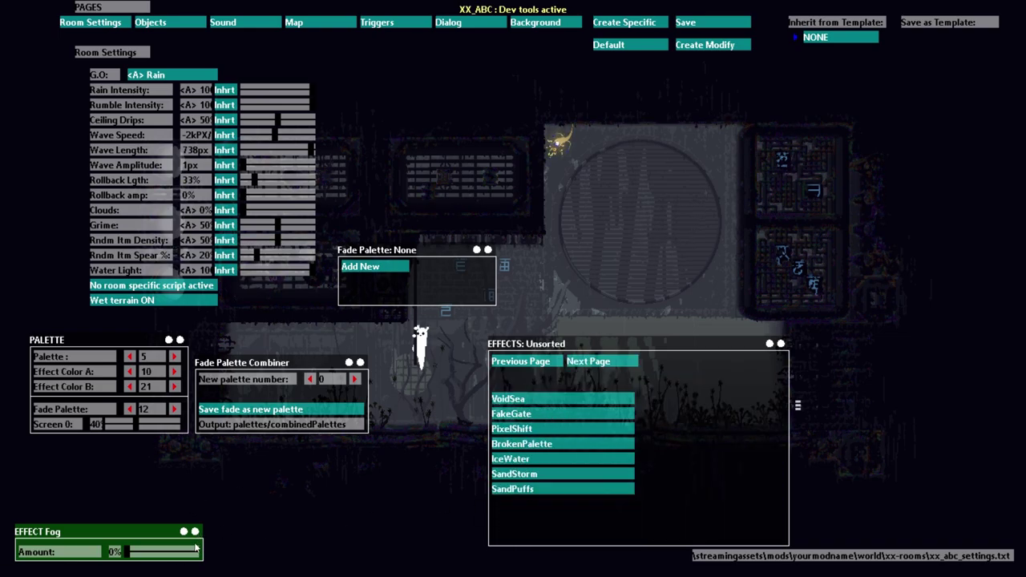
left_click(513, 489)
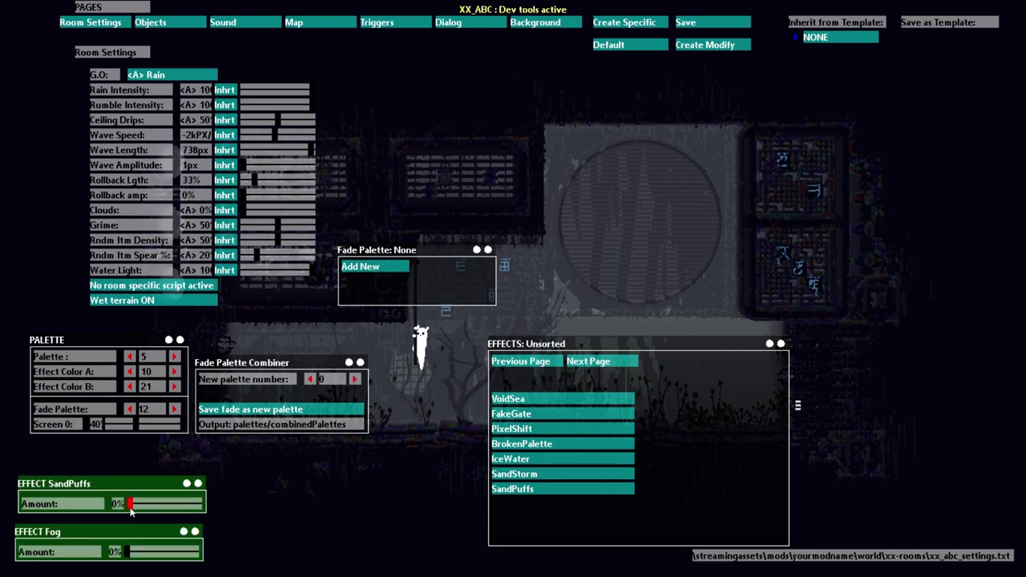
left_click_drag(130, 504, 199, 504)
left_click_drag(129, 553, 226, 553)
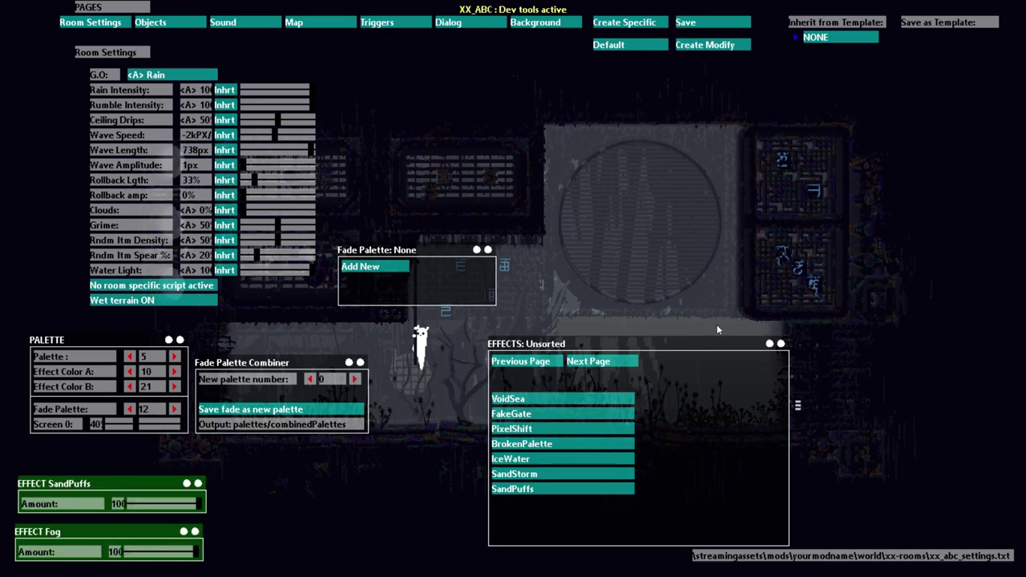
Step: Collapse the Effects panel and move it clear of the room to examine the fog
left_click(771, 344)
left_click_drag(780, 344, 830, 353)
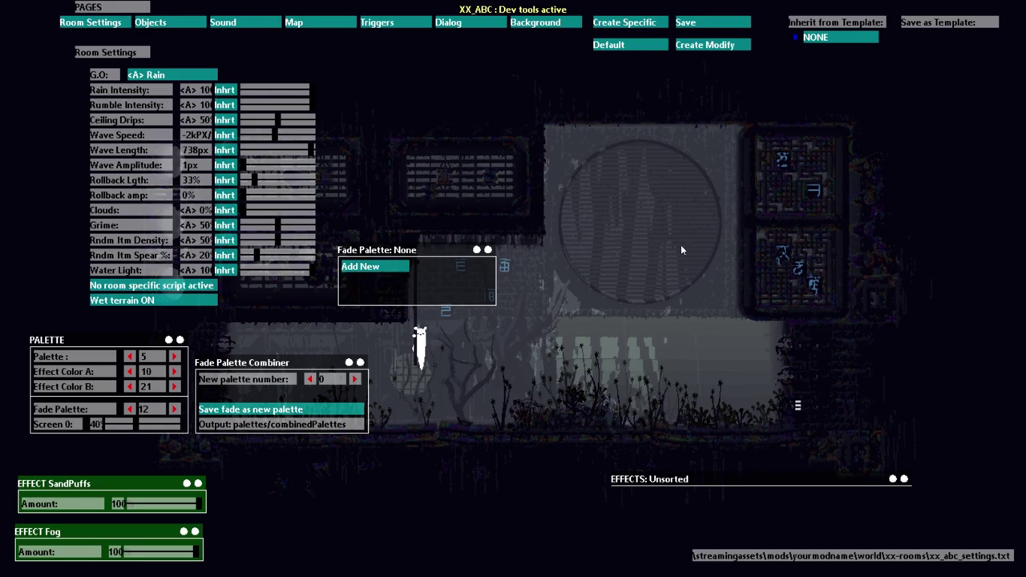
key("Escape")
key("Escape")
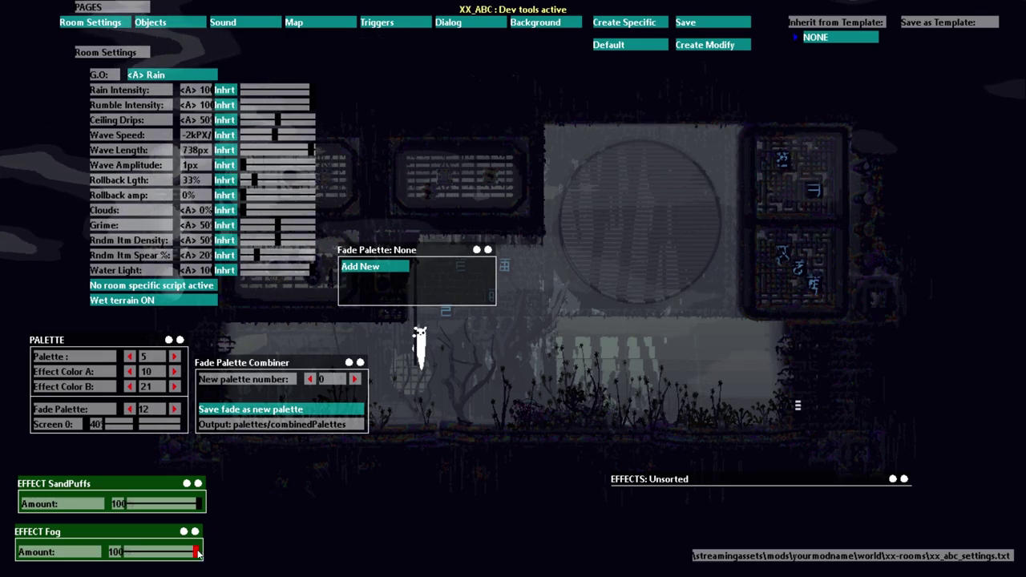
Step: Set the Fog amount to 0%, remove Fog from the Lighting effects, and collapse the Effects panel and move it lower
left_click_drag(198, 553, 126, 554)
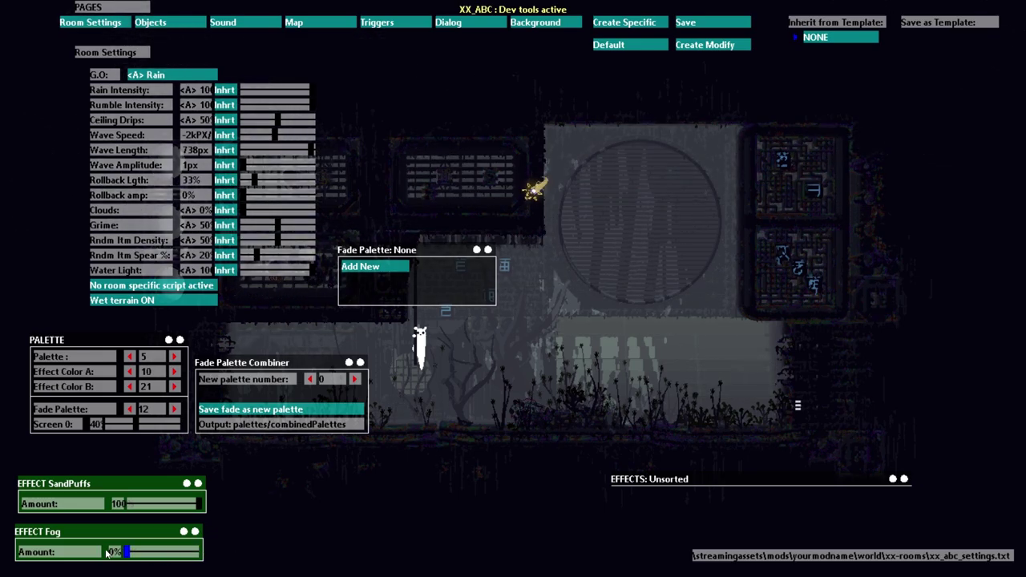
left_click(905, 479)
left_click(676, 315)
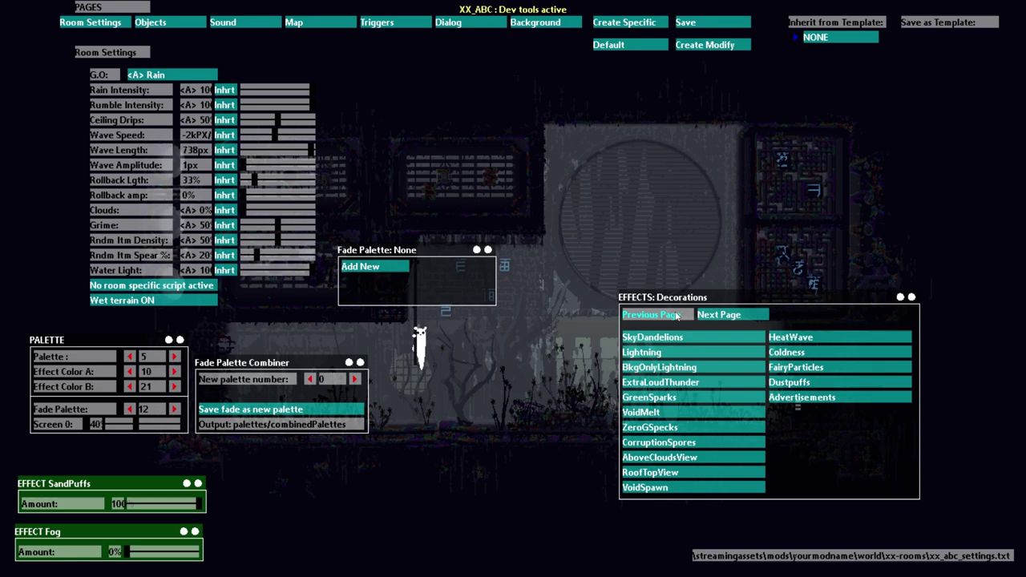
left_click(676, 315)
left_click(645, 397)
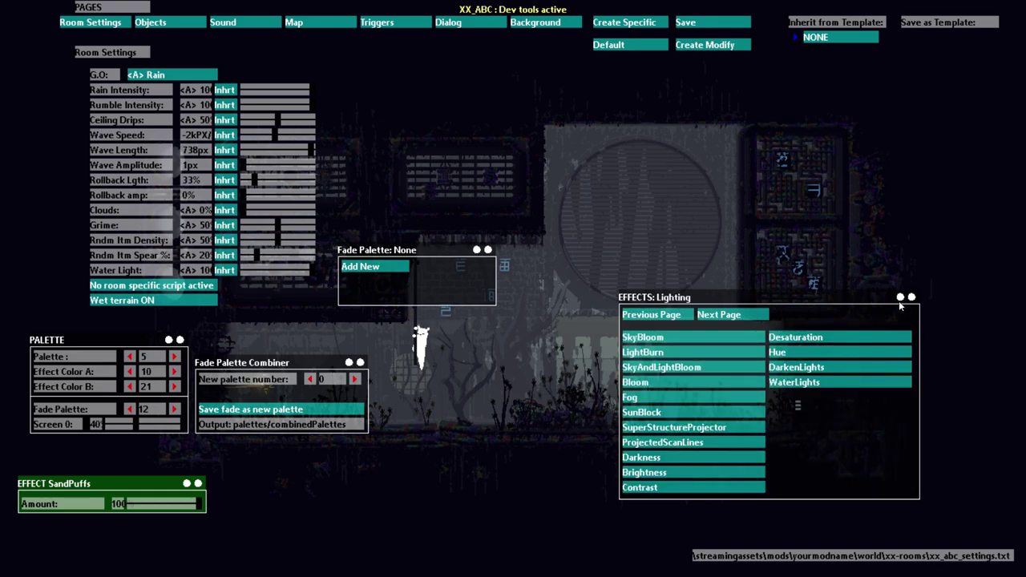
left_click_drag(904, 298, 896, 505)
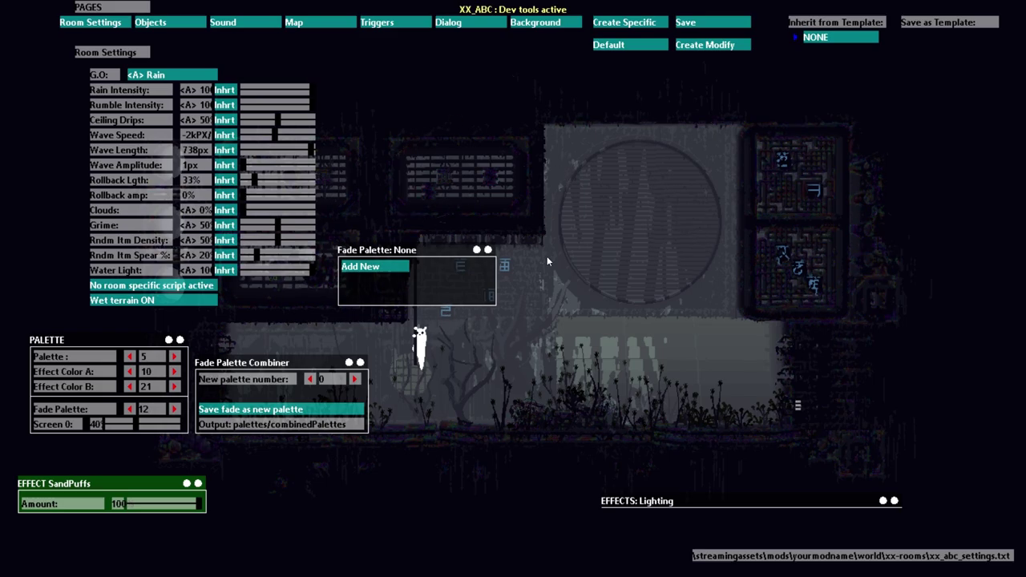
Step: Add the HeatWave effect from the Decorations category, set its amount to 100%, and collapse the Effects panel
key("h")
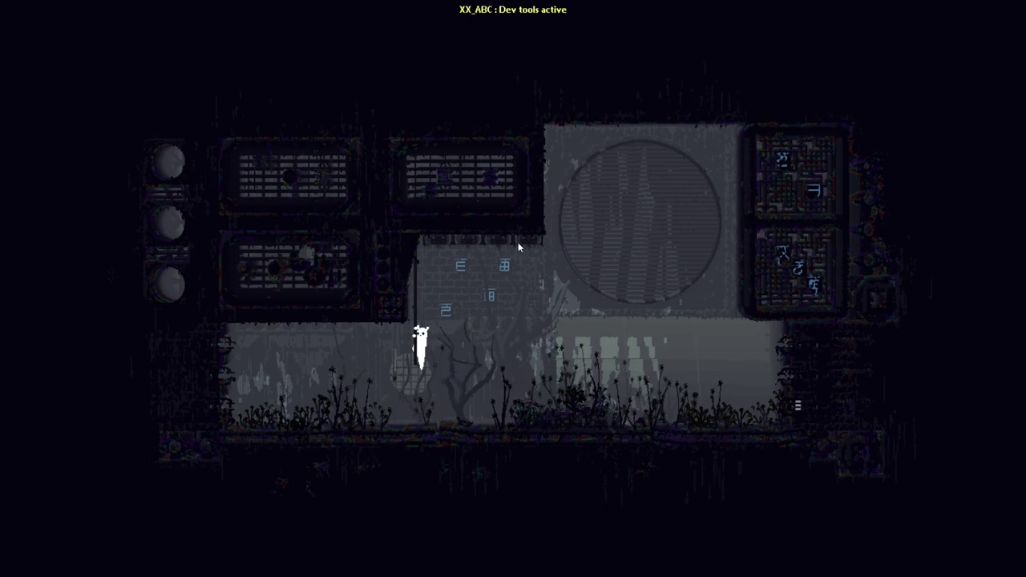
key("h")
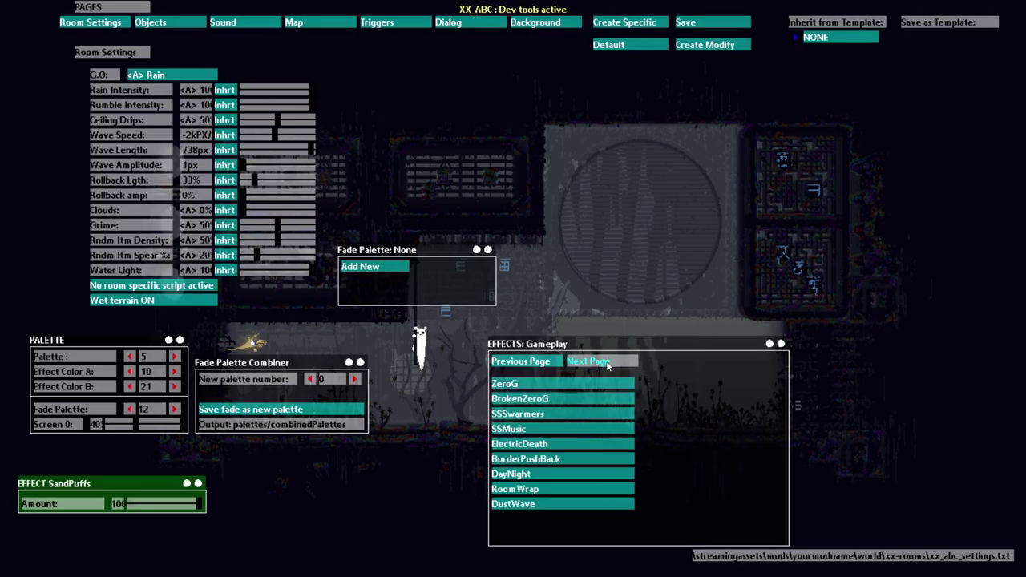
left_click(607, 365)
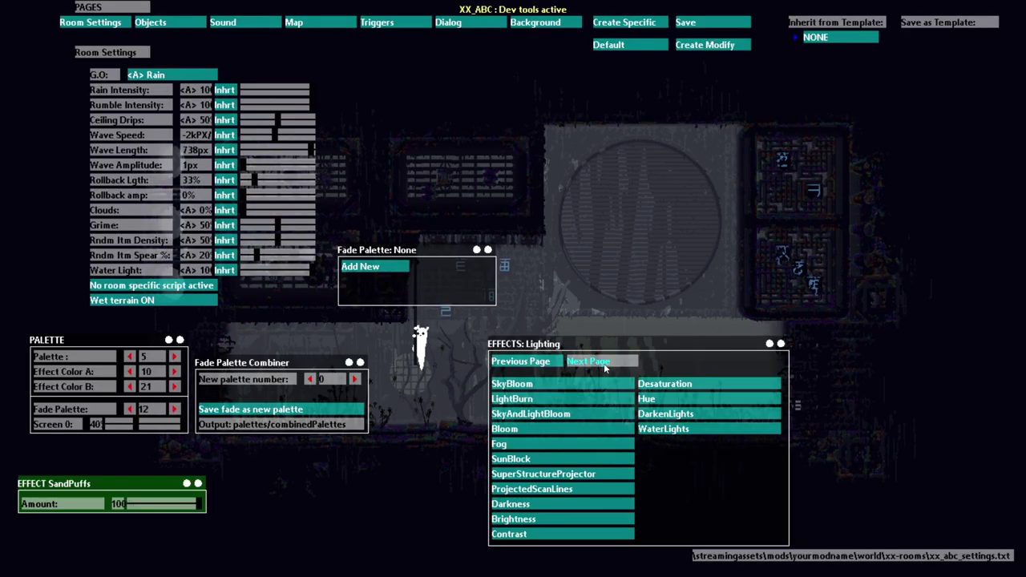
left_click(606, 362)
left_click(660, 384)
left_click_drag(151, 550, 198, 552)
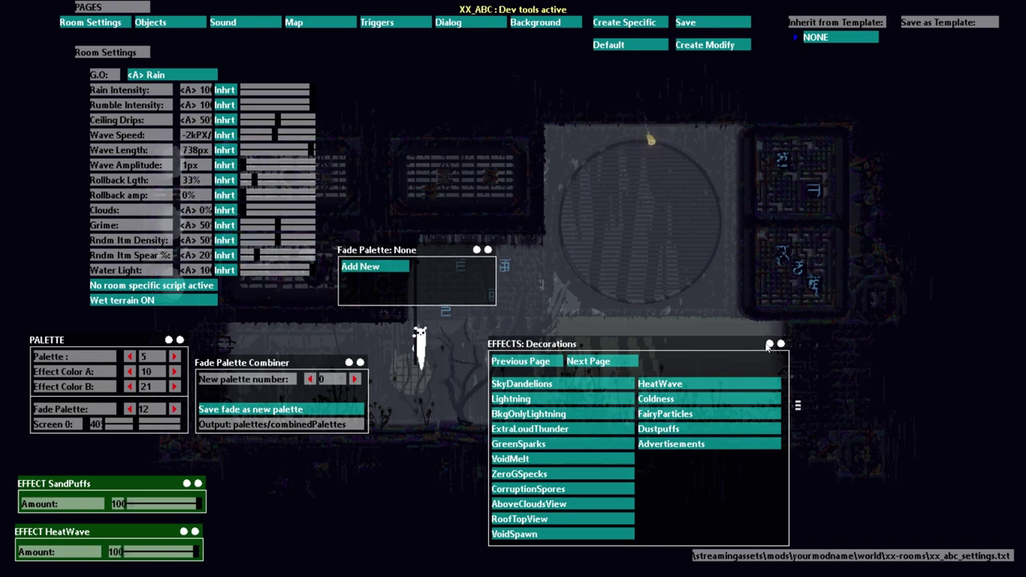
left_click(769, 345)
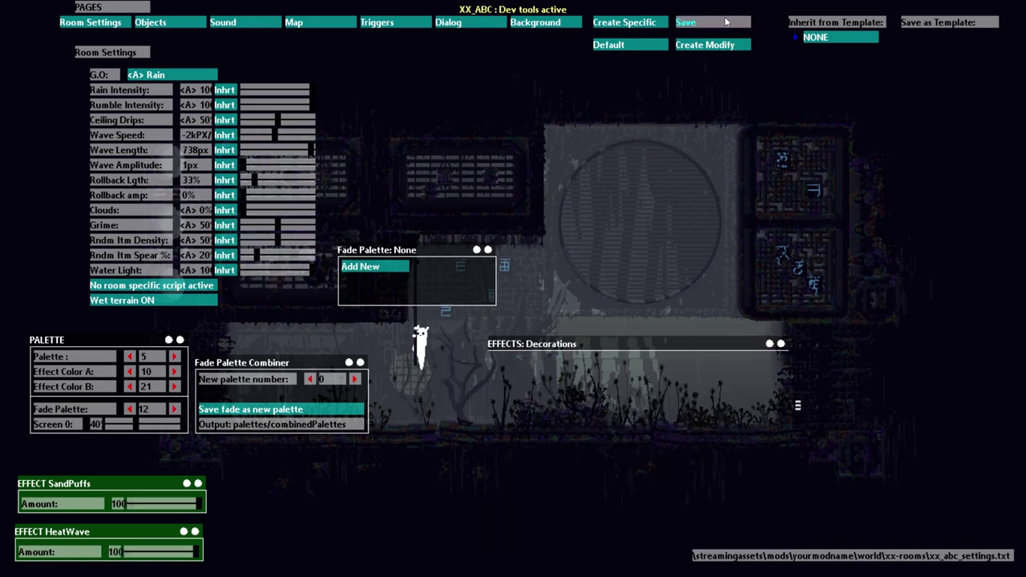
Step: With the dev interface hidden, take the slugcat from shelter XX_S1 through XX_ROOM into XX_ABC to examine the heat wave
key("o")
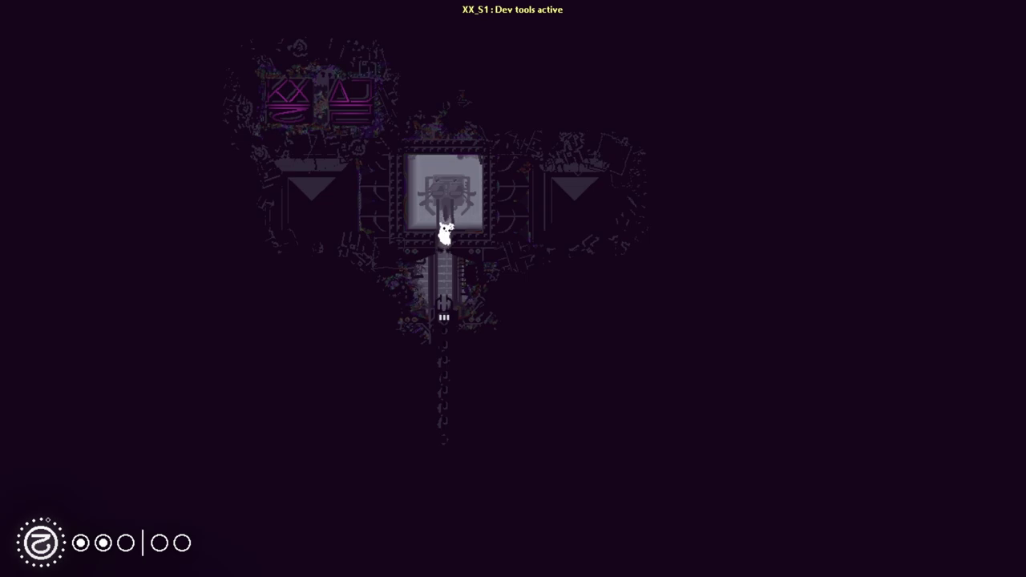
key("Down")
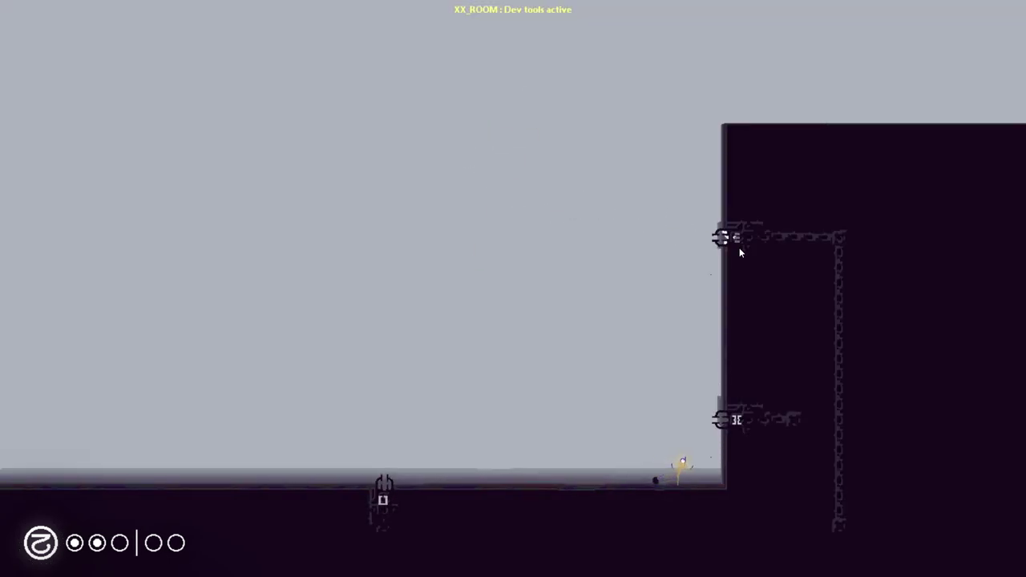
left_click(739, 248)
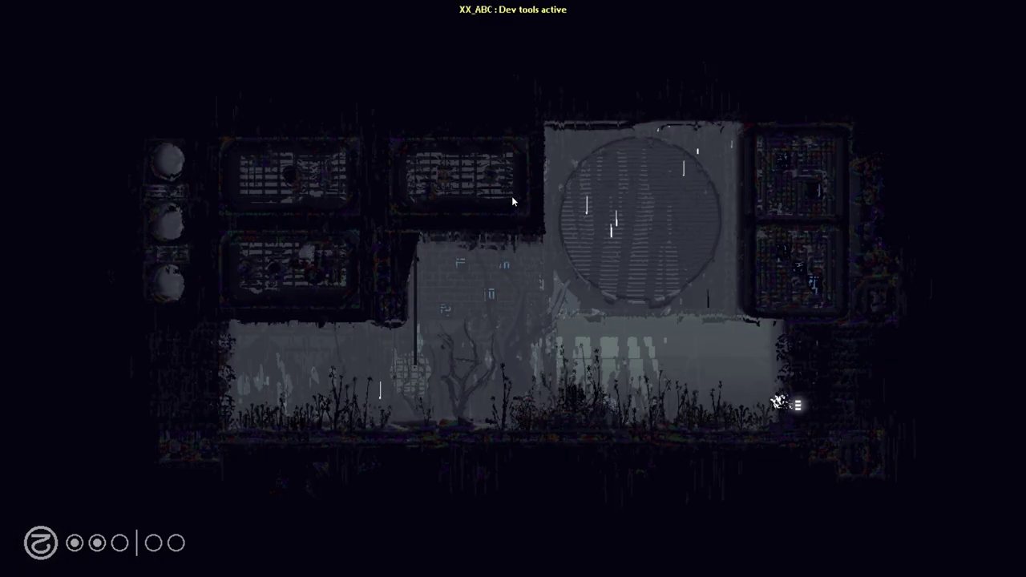
key("Left")
key("Left")
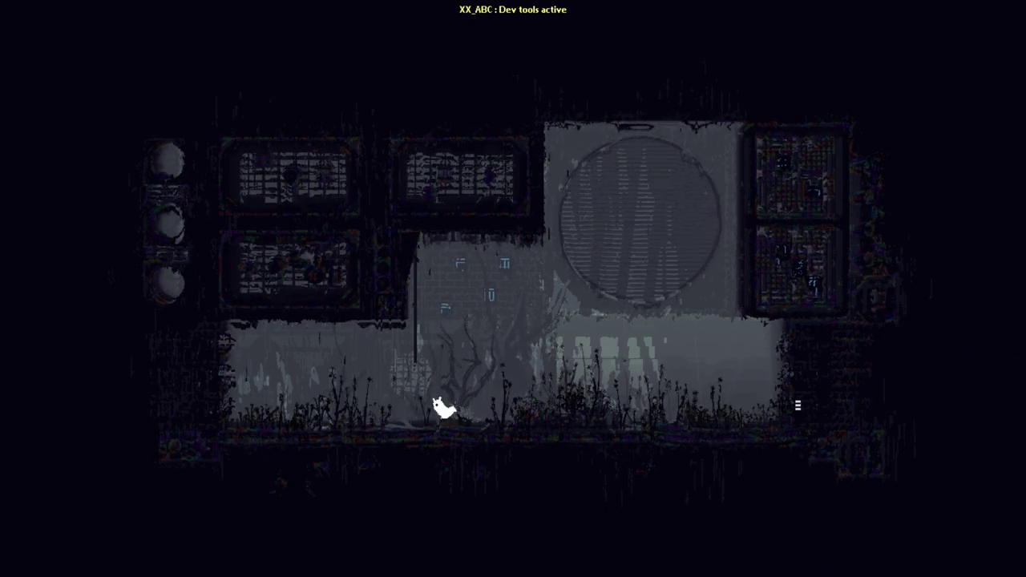
Step: Climb the pole, use the dev interface to remove the HeatWave effect, and move the slugcat off the pole with the interface hidden
key("Up")
key("o")
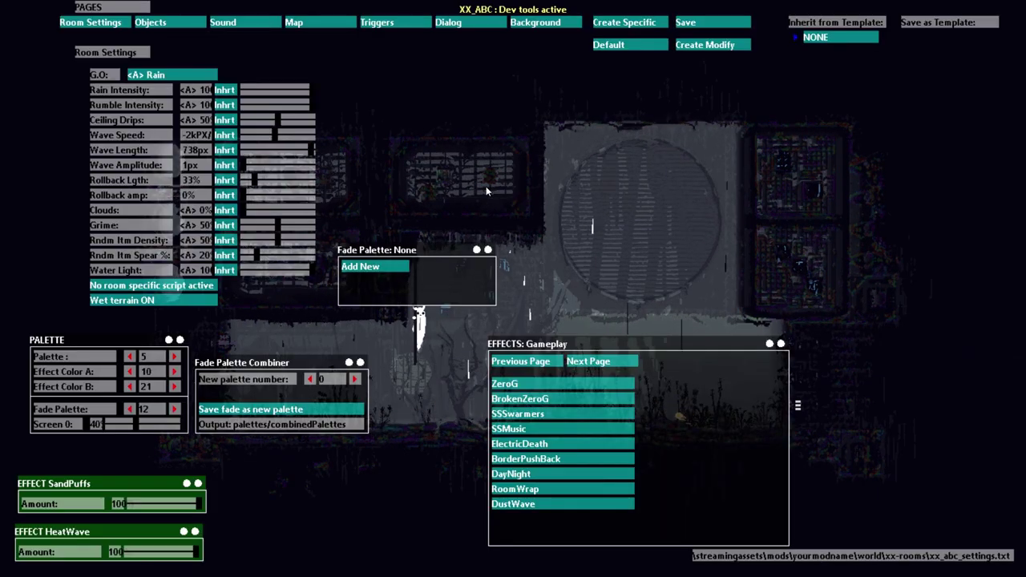
key("o")
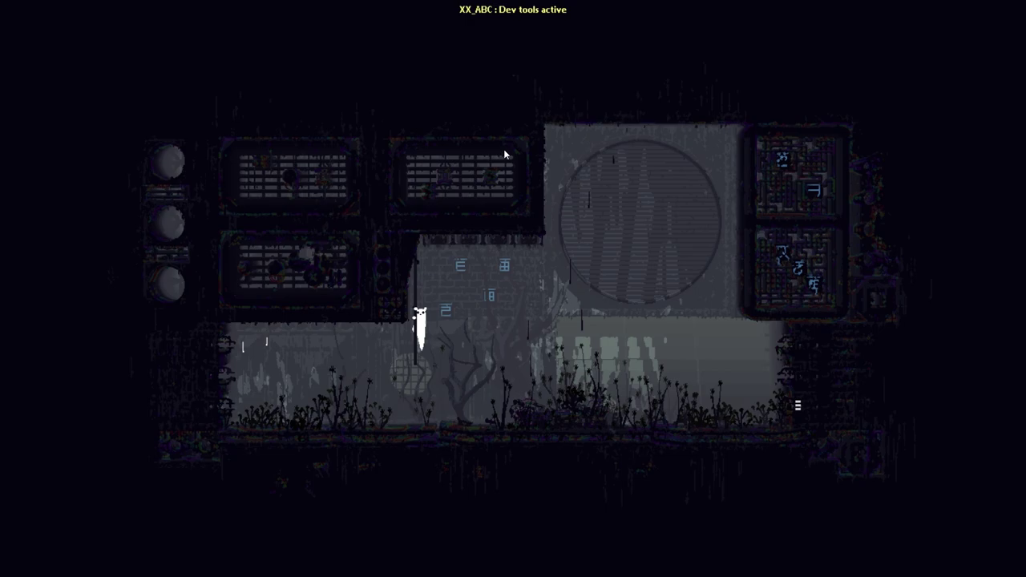
key("space")
key("Right")
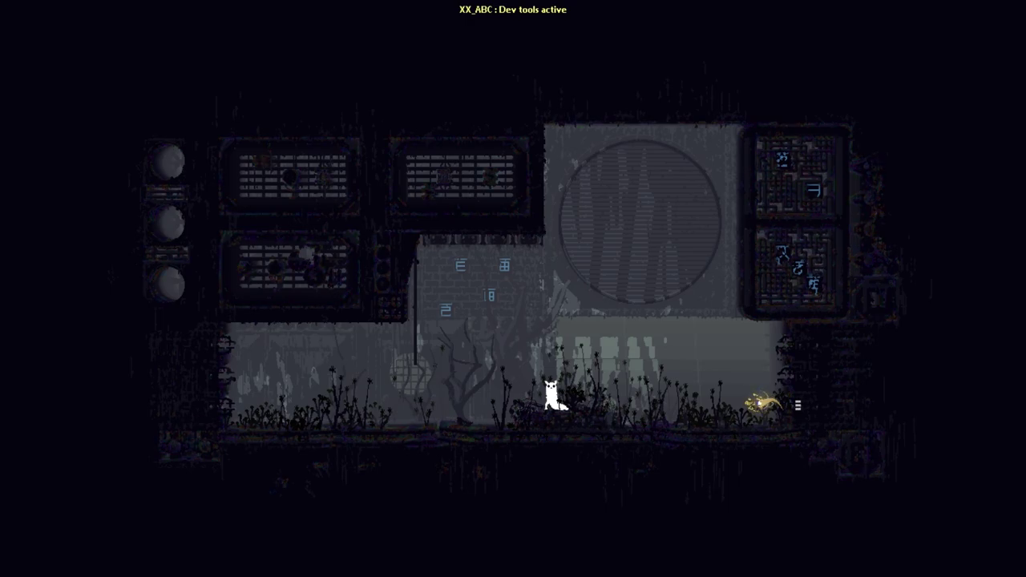
Step: Look through the dev interface's Objects, Sound, Map, Triggers, Dialog and Background pages, and hide the interface
key("o")
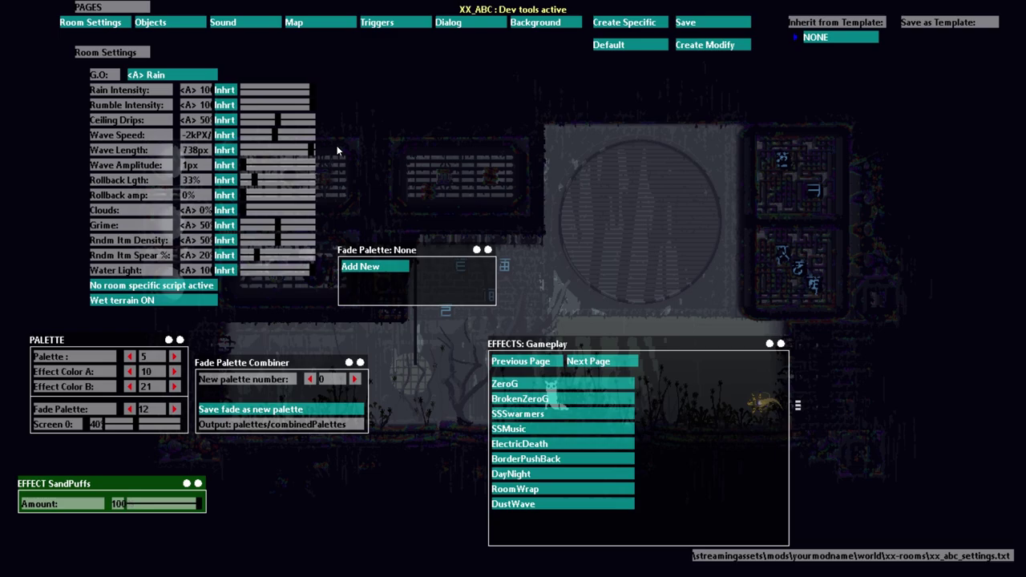
left_click(194, 28)
left_click(276, 22)
left_click(327, 23)
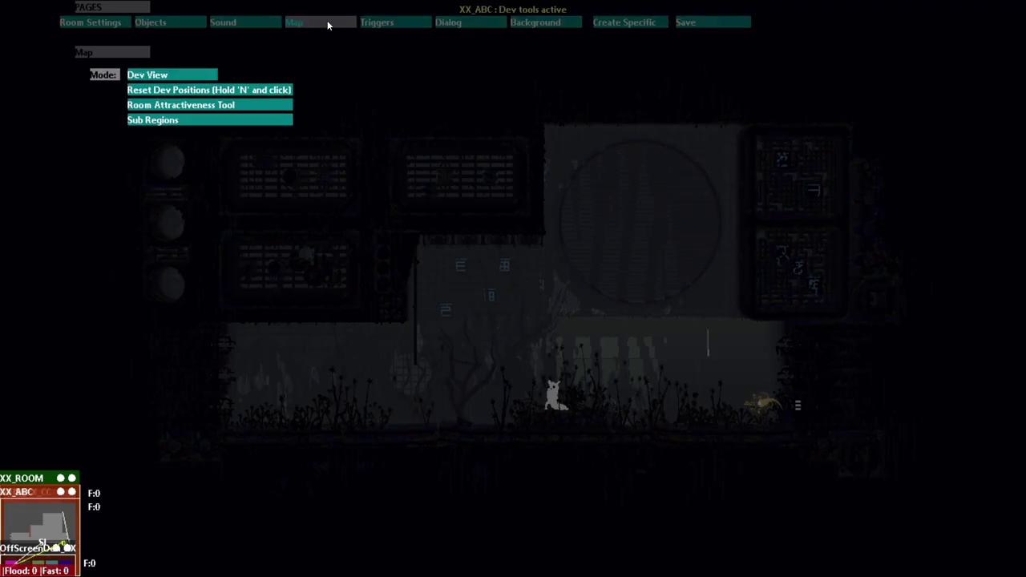
left_click(410, 23)
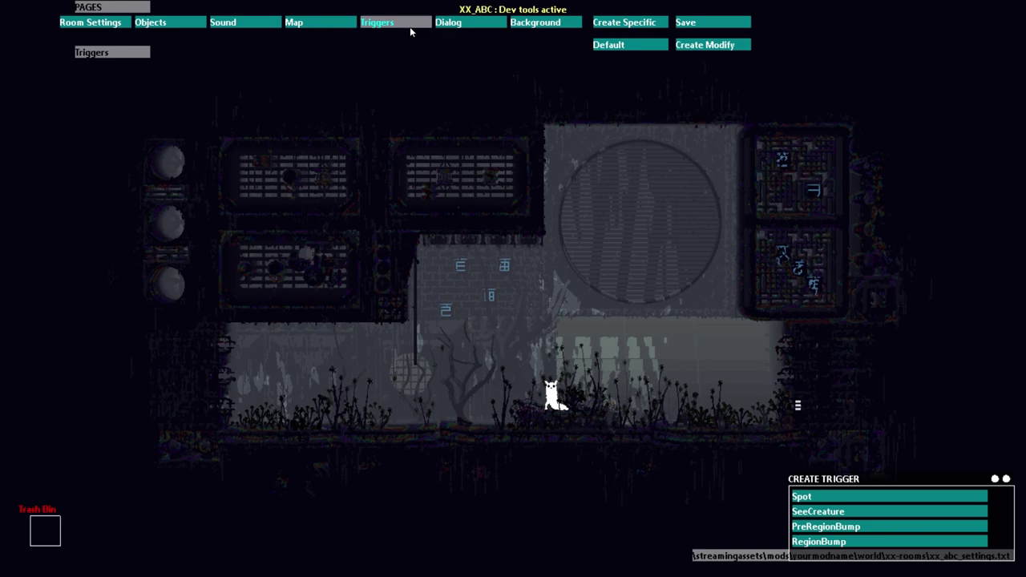
left_click(460, 33)
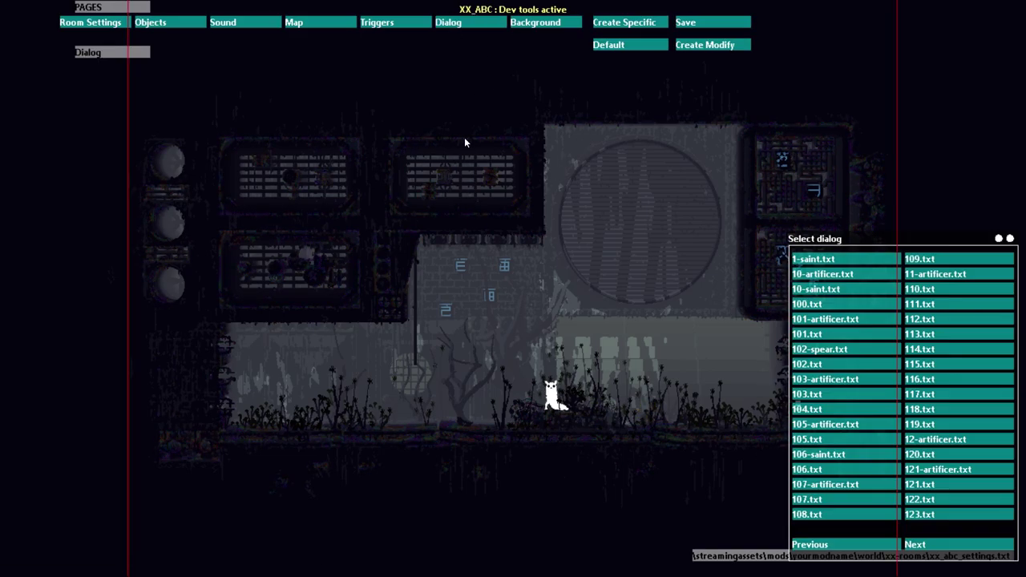
left_click(533, 26)
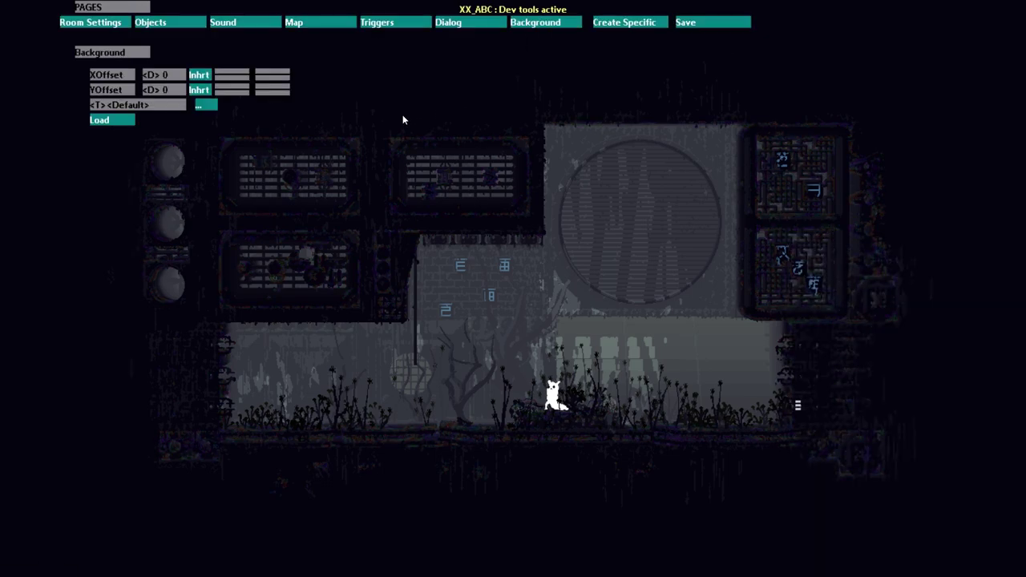
key("o")
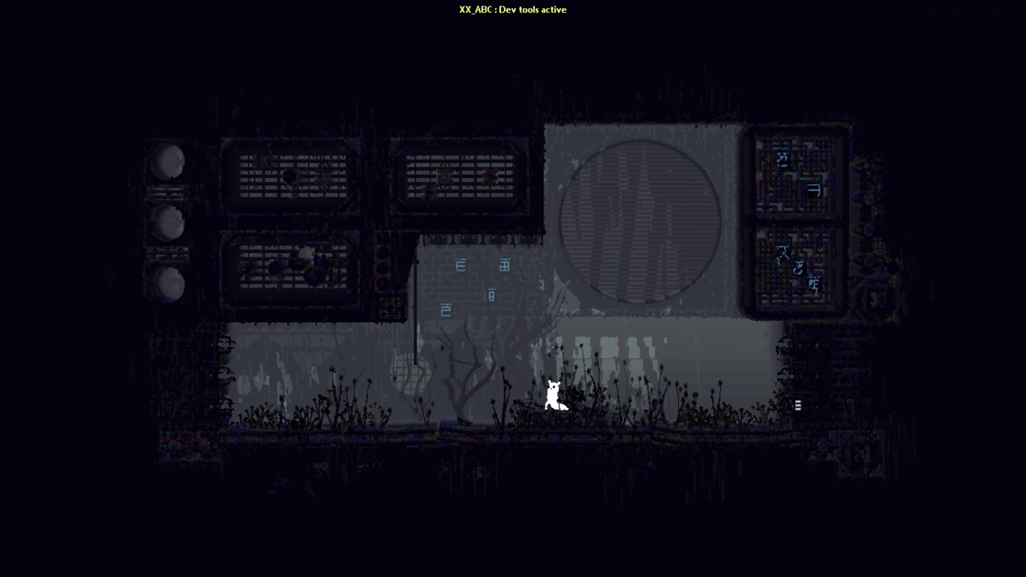